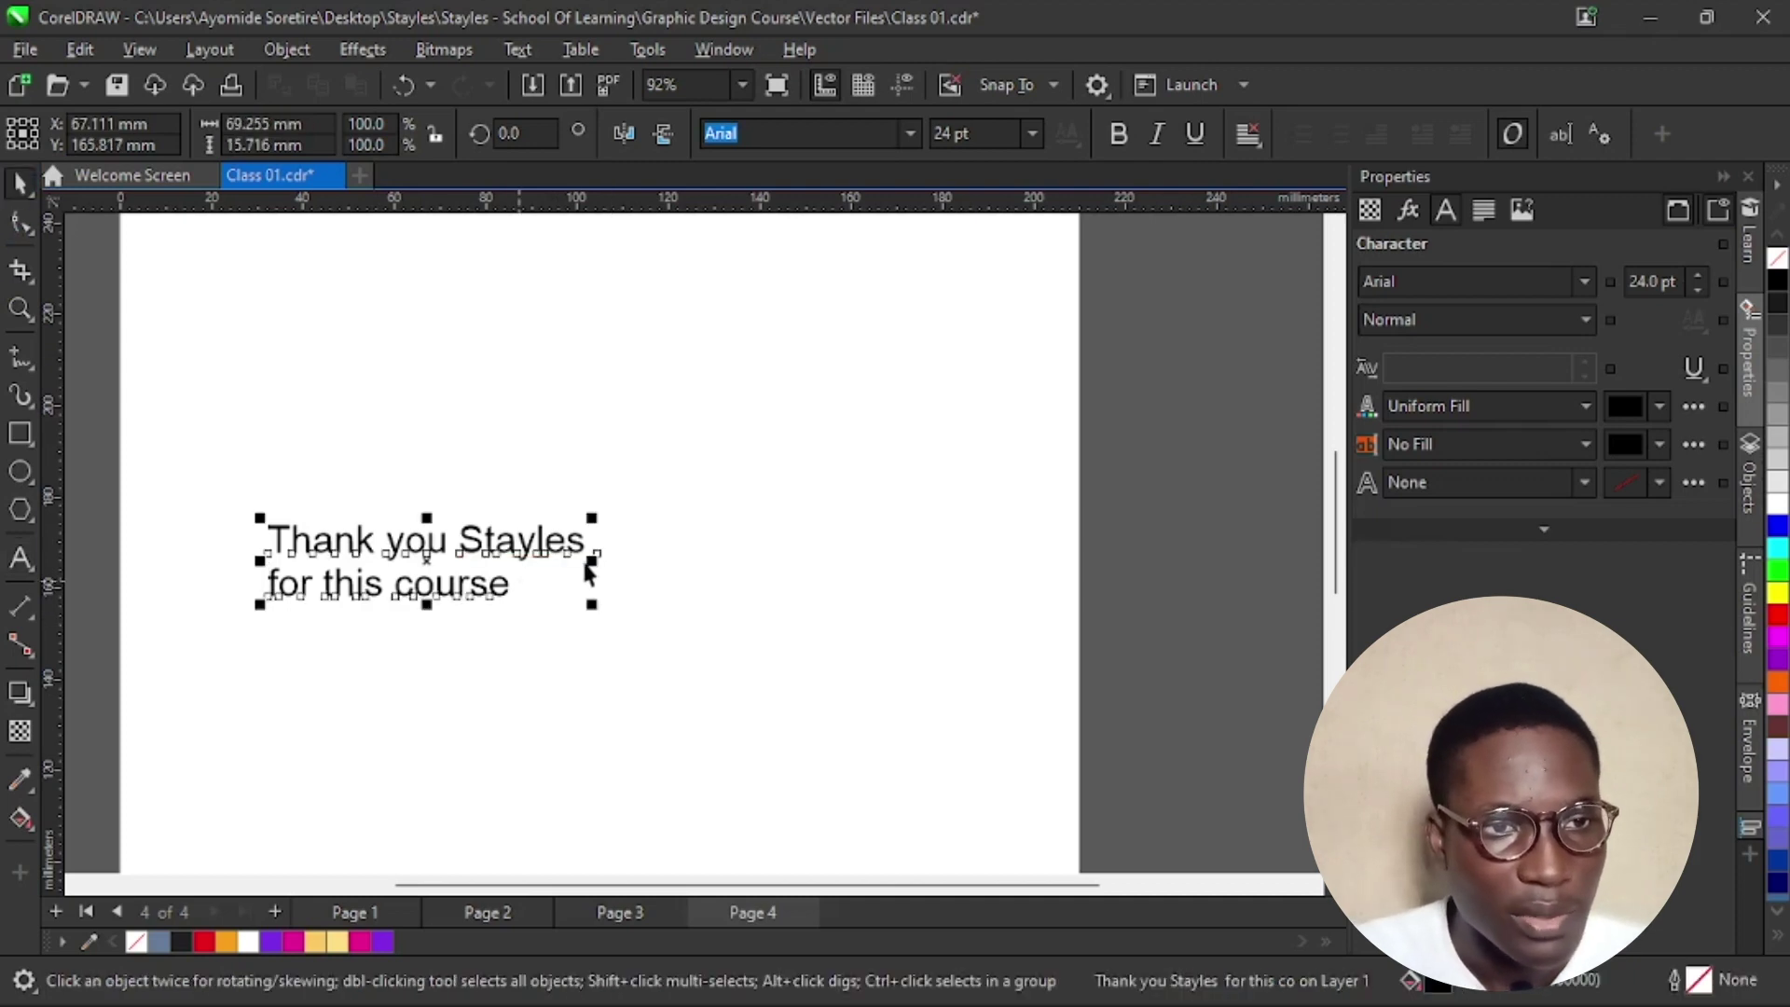
# With the Shape tool, tighten and restore the two-line text's character spacing, and widen its line spacing.
pyautogui.click(26, 222)
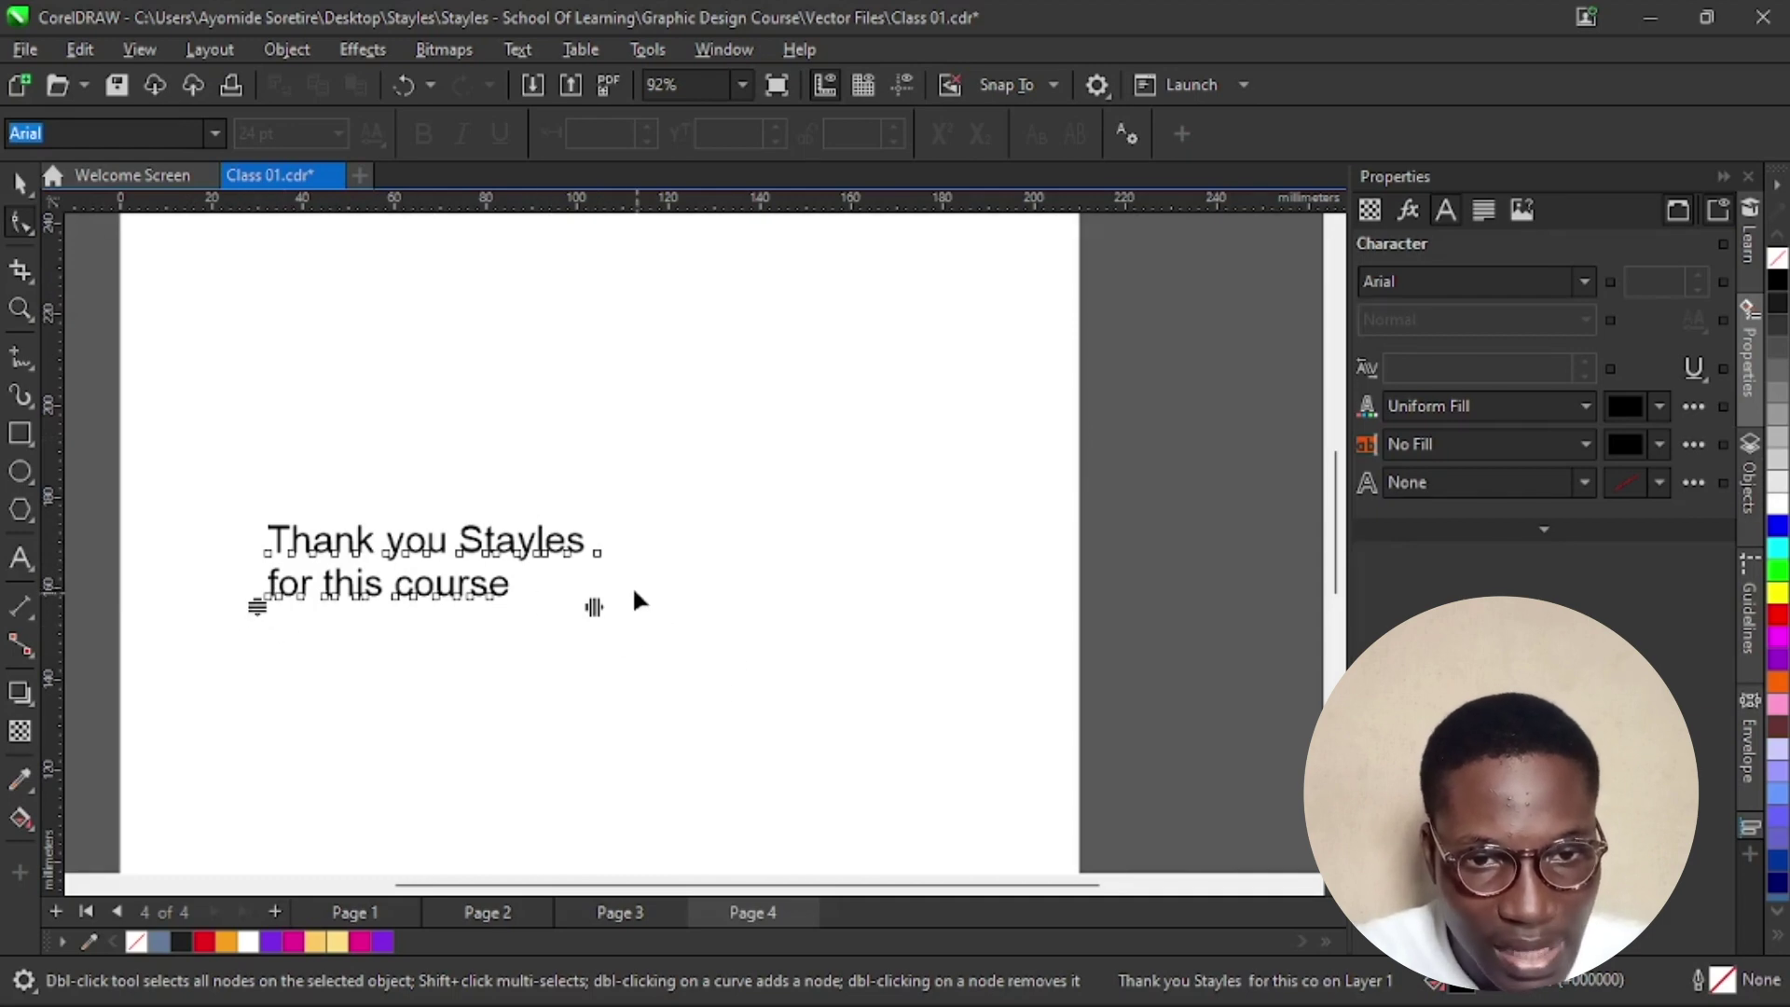
pyautogui.moveTo(593, 608); pyautogui.dragTo(396, 607)
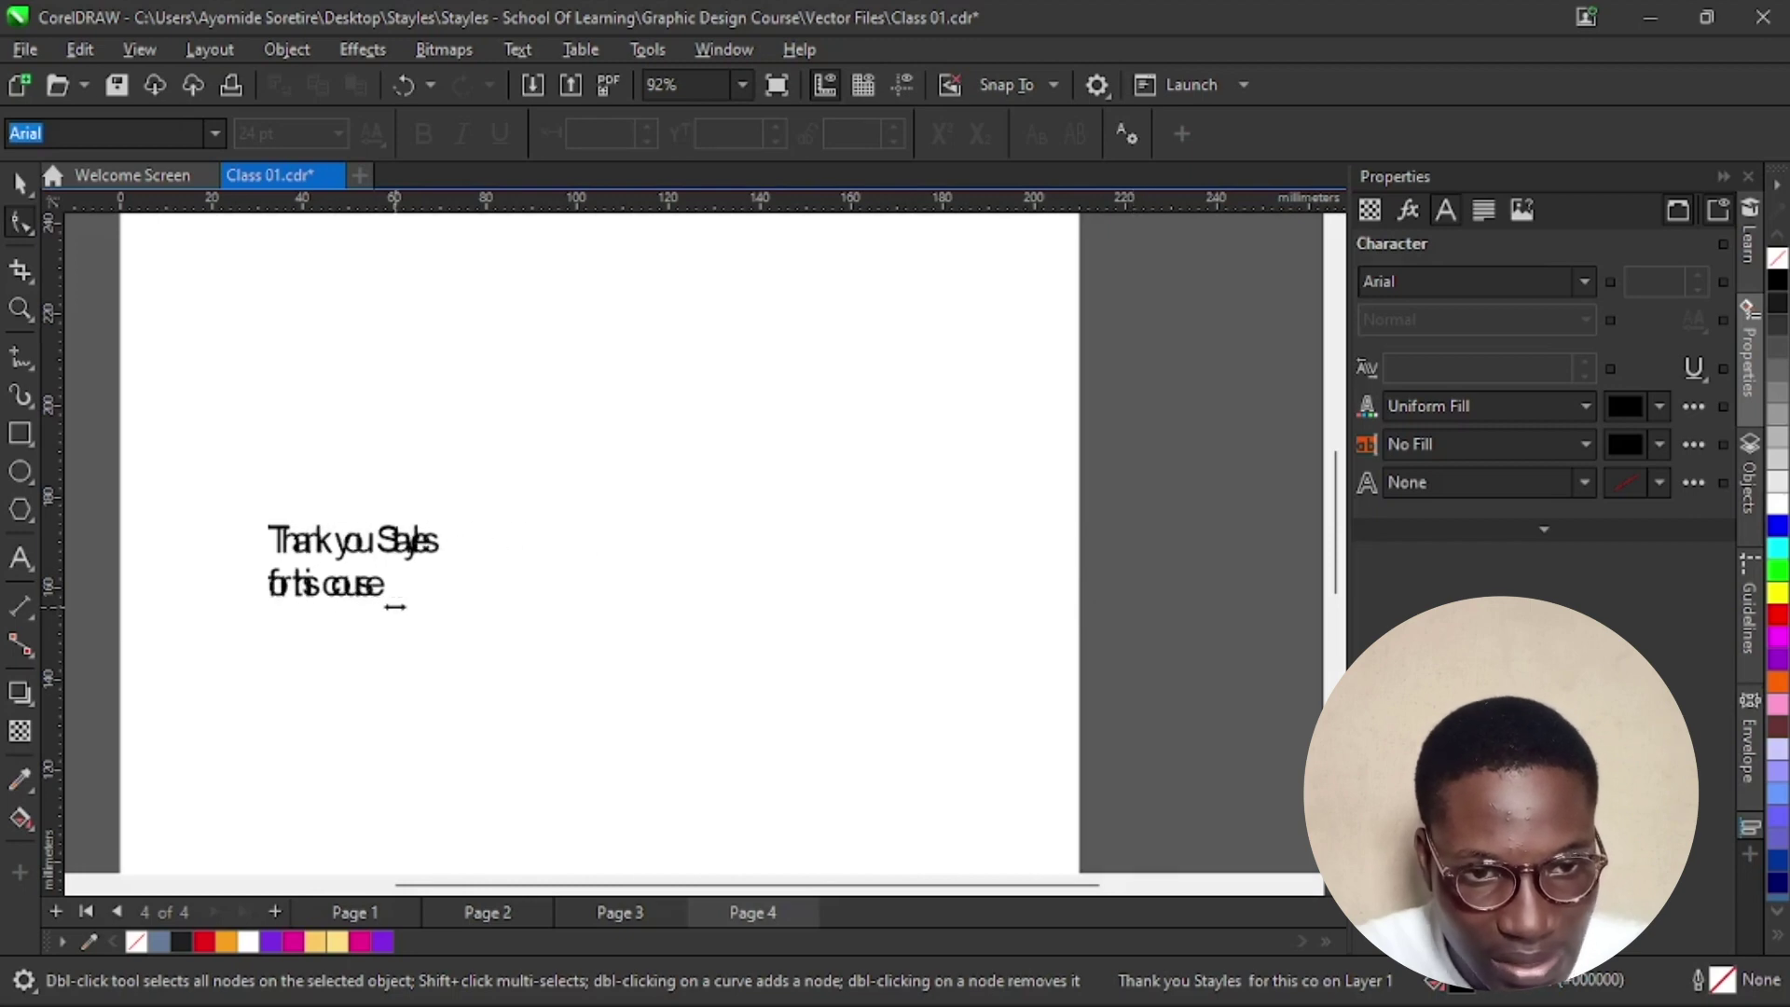
pyautogui.moveTo(395, 607); pyautogui.dragTo(574, 612)
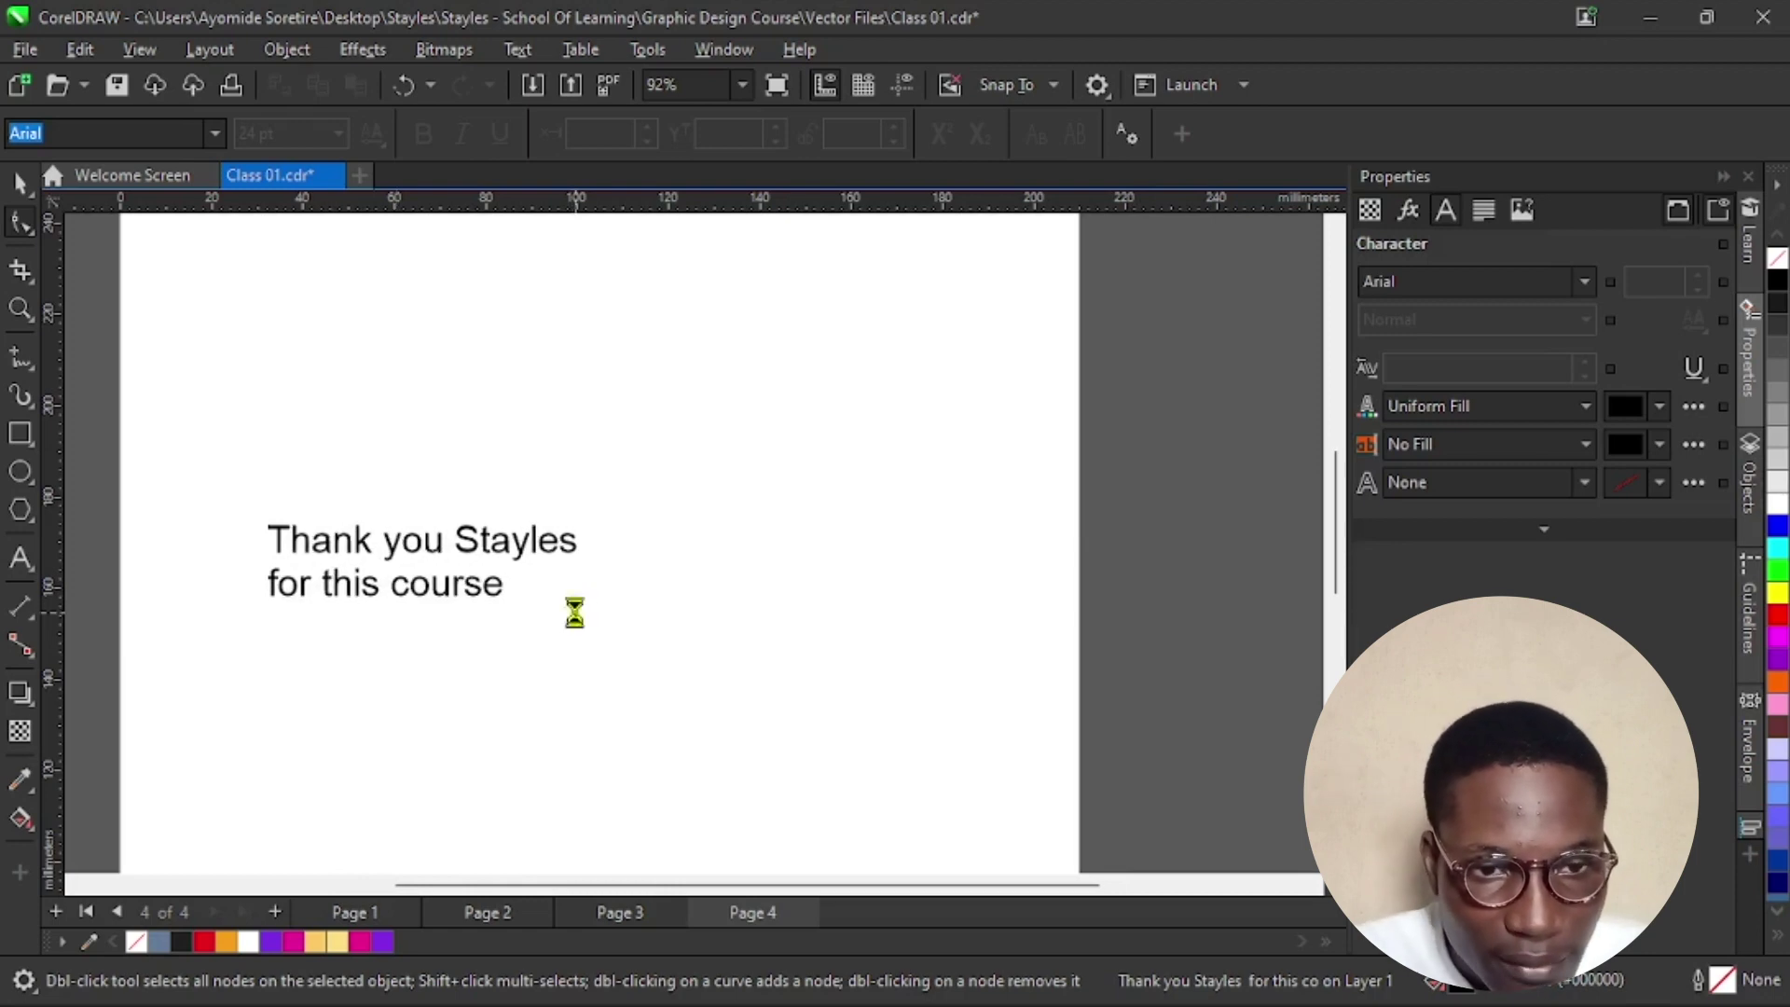
pyautogui.moveTo(575, 611); pyautogui.dragTo(577, 612)
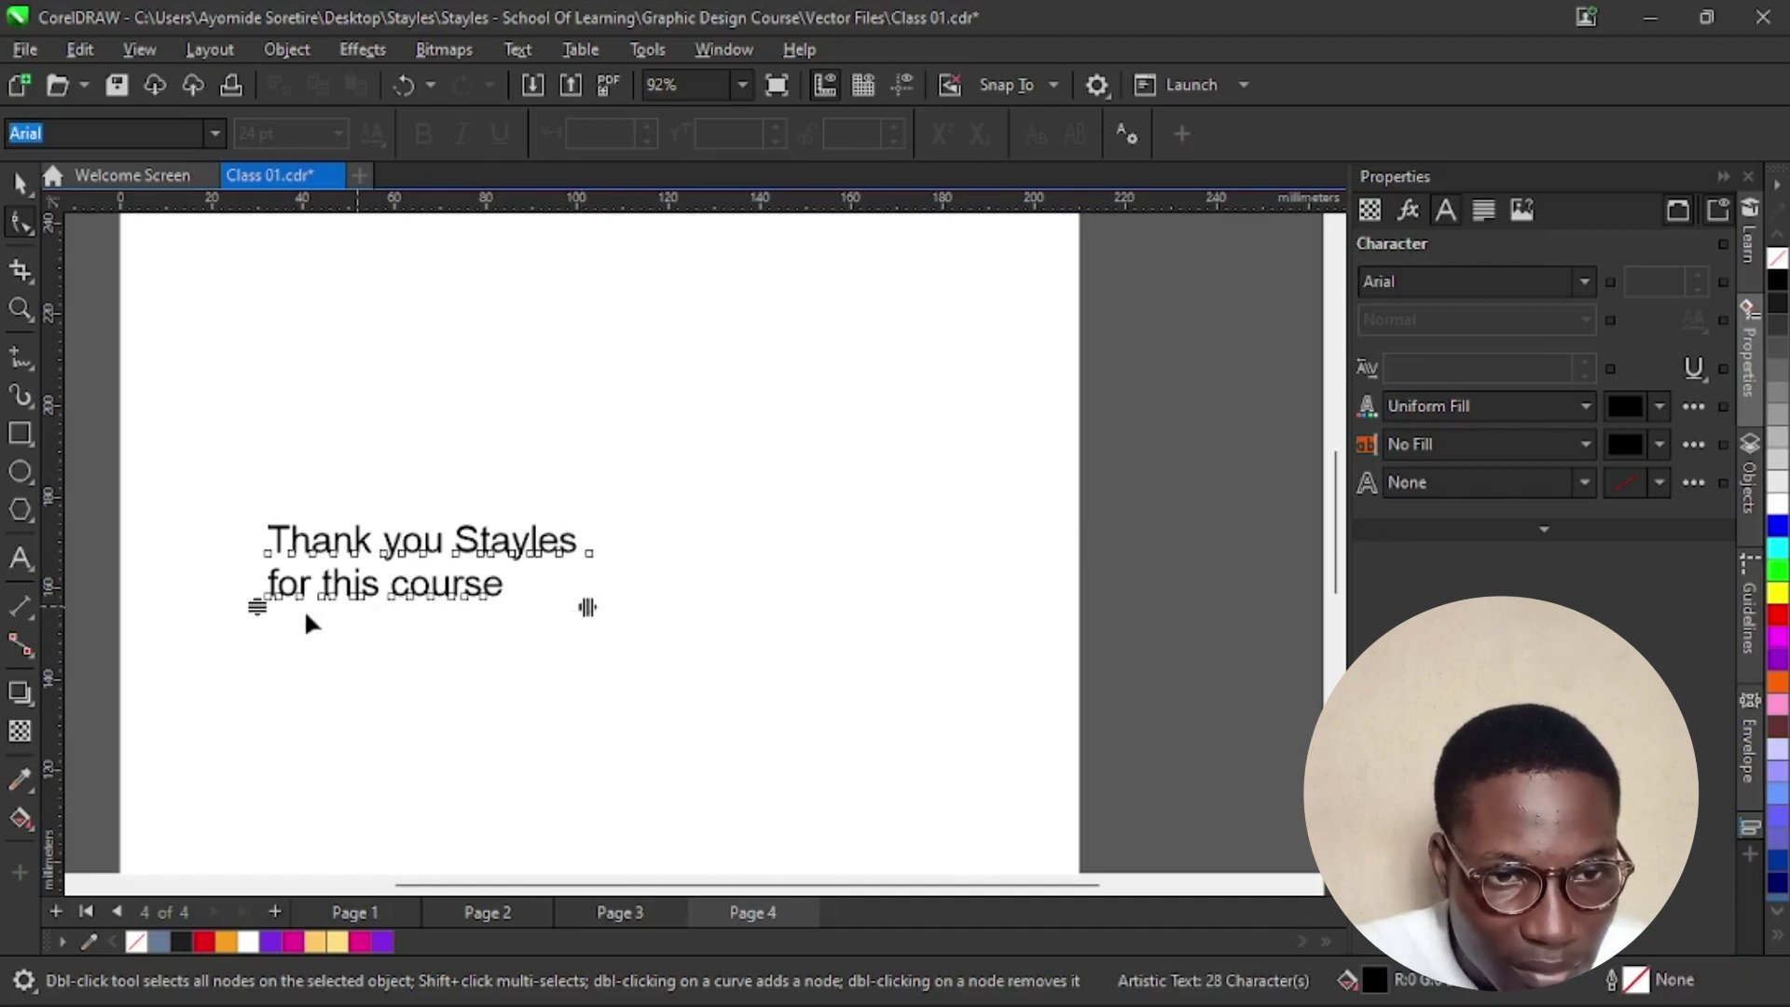
pyautogui.moveTo(257, 607); pyautogui.dragTo(301, 741)
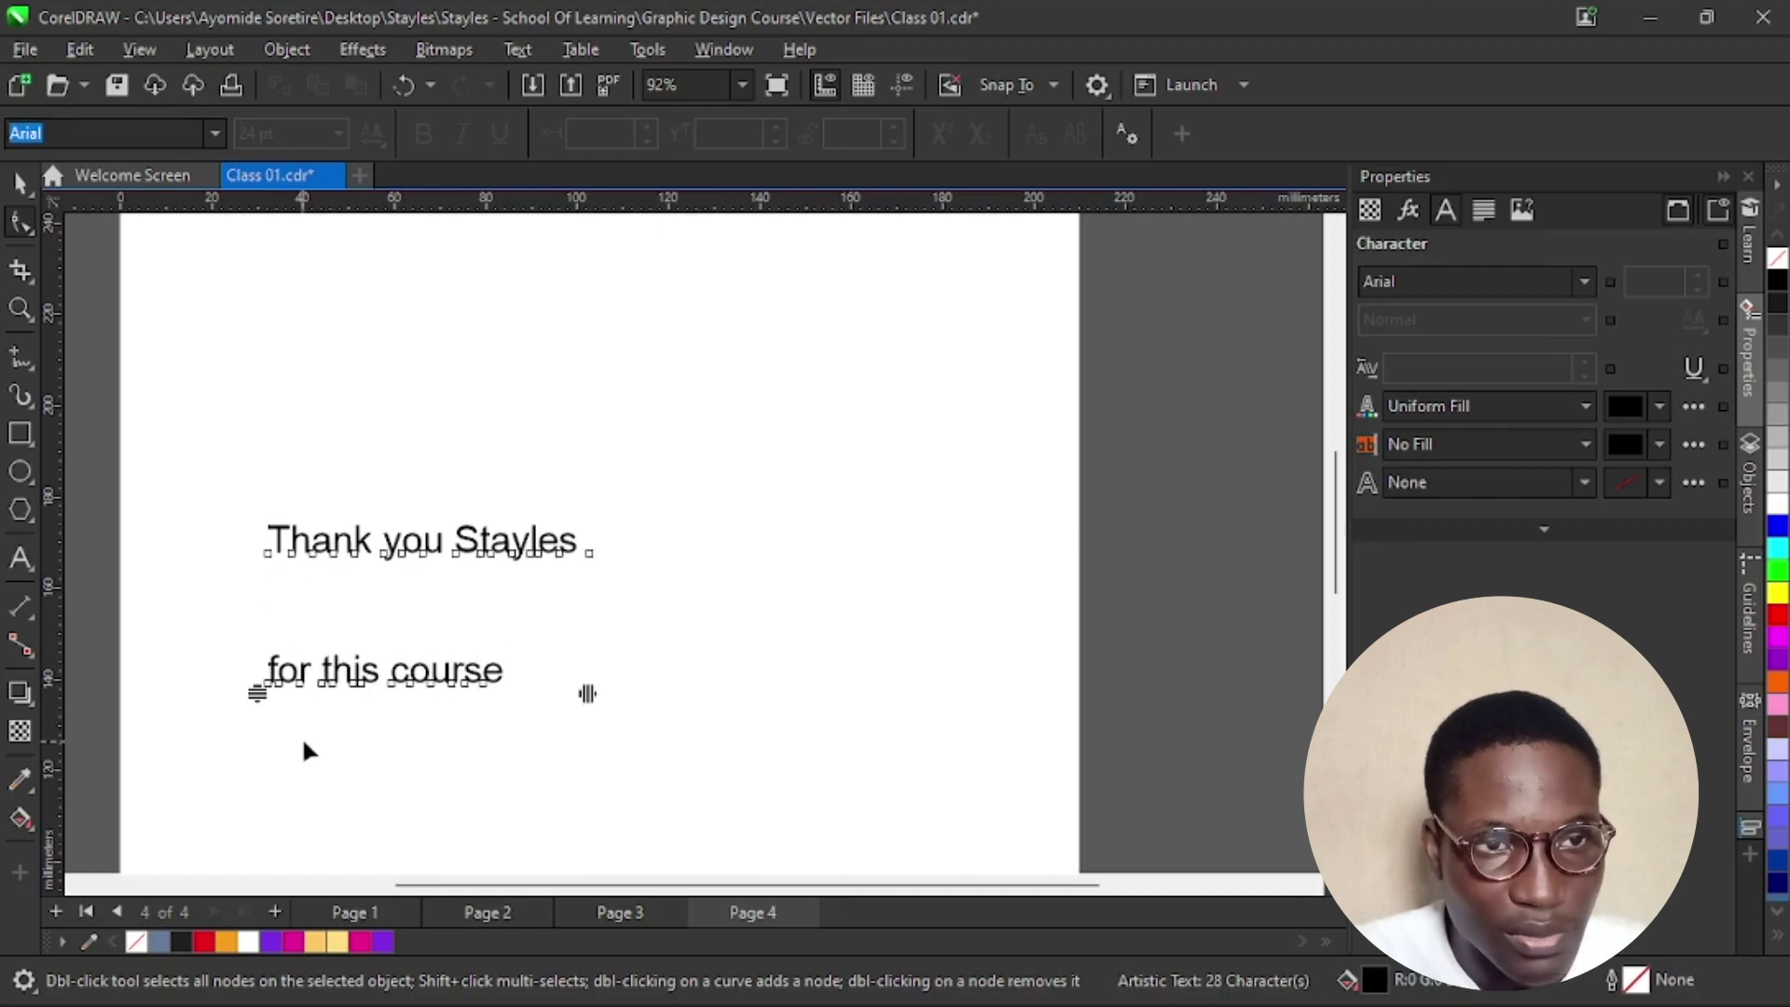
# Add a third line reading "I look forwaqrd to learning more" below "for this course" in the text object.
pyautogui.click(22, 186)
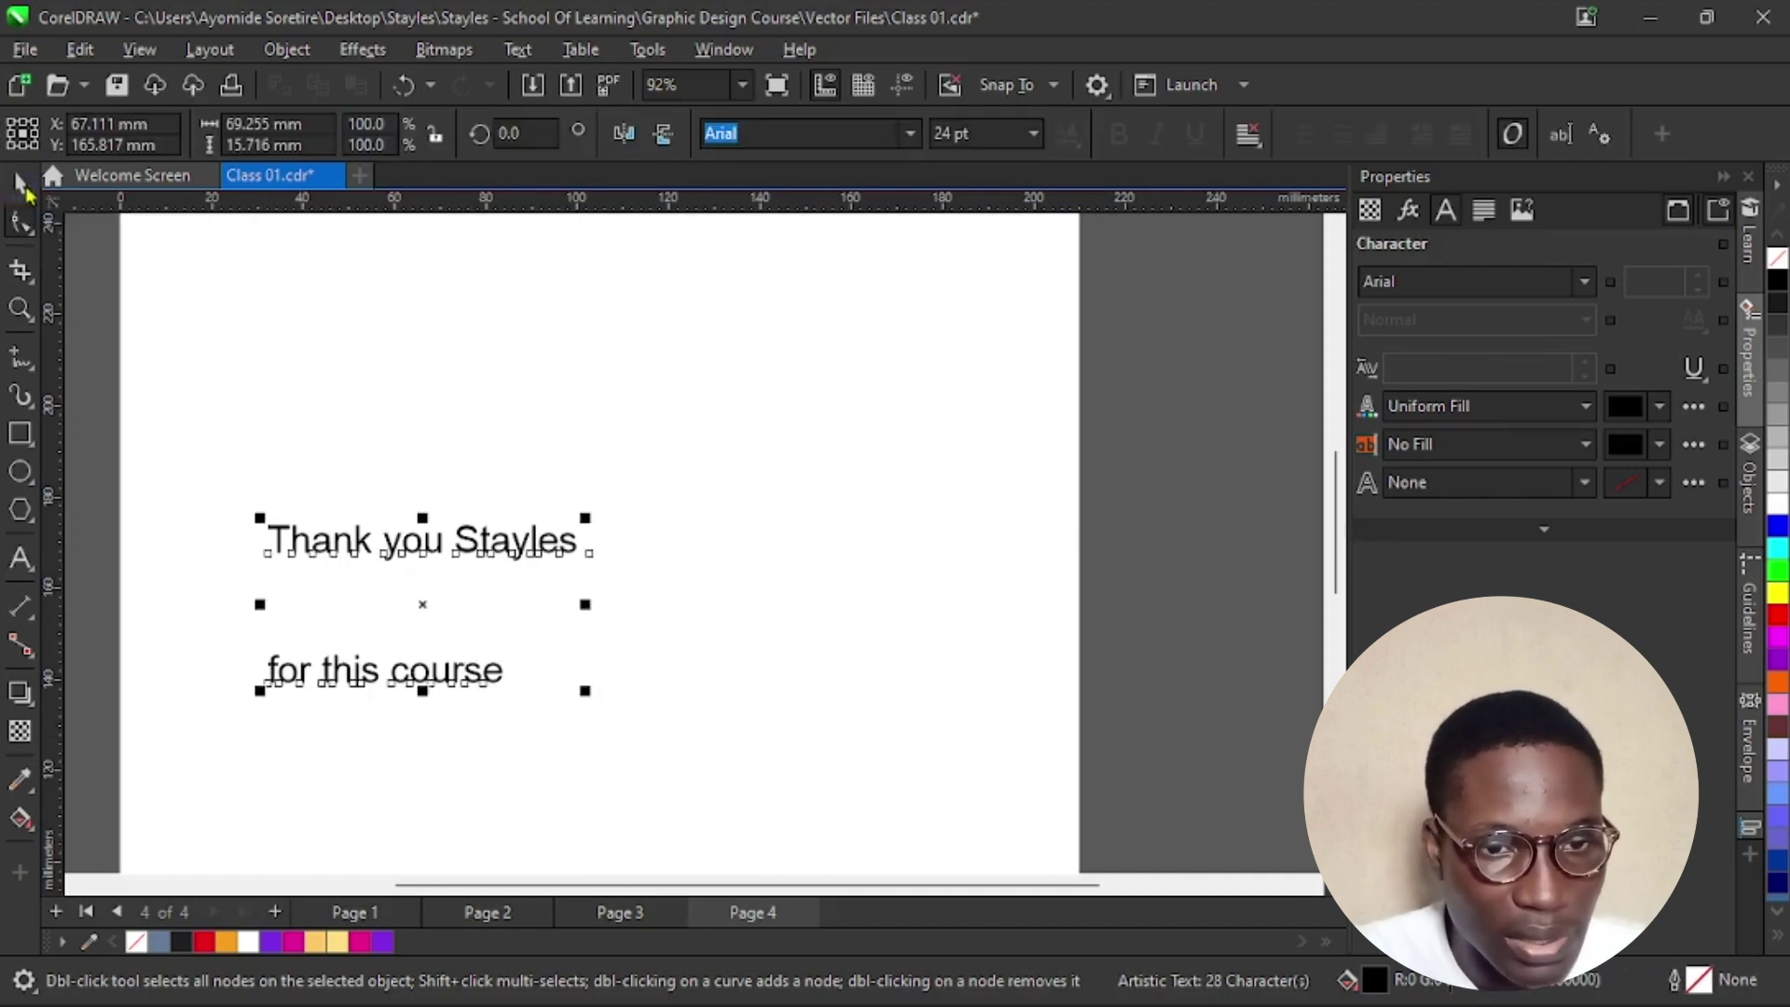
pyautogui.click(21, 558)
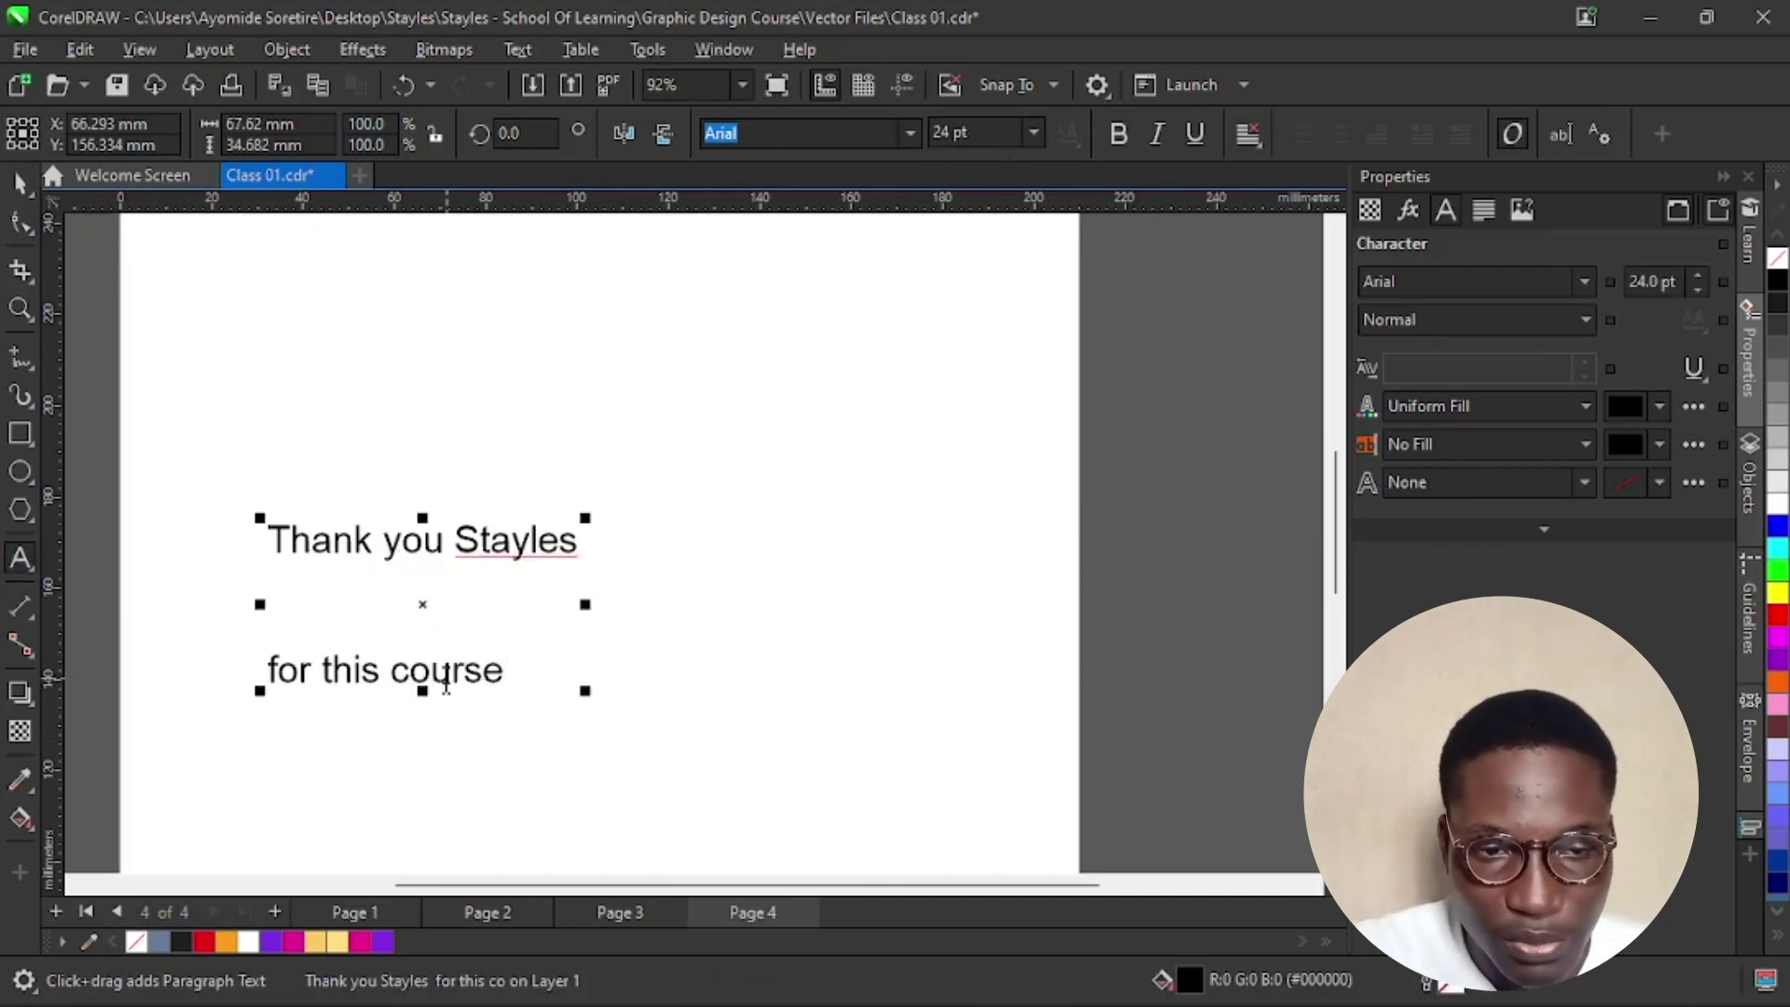
pyautogui.press('Return')
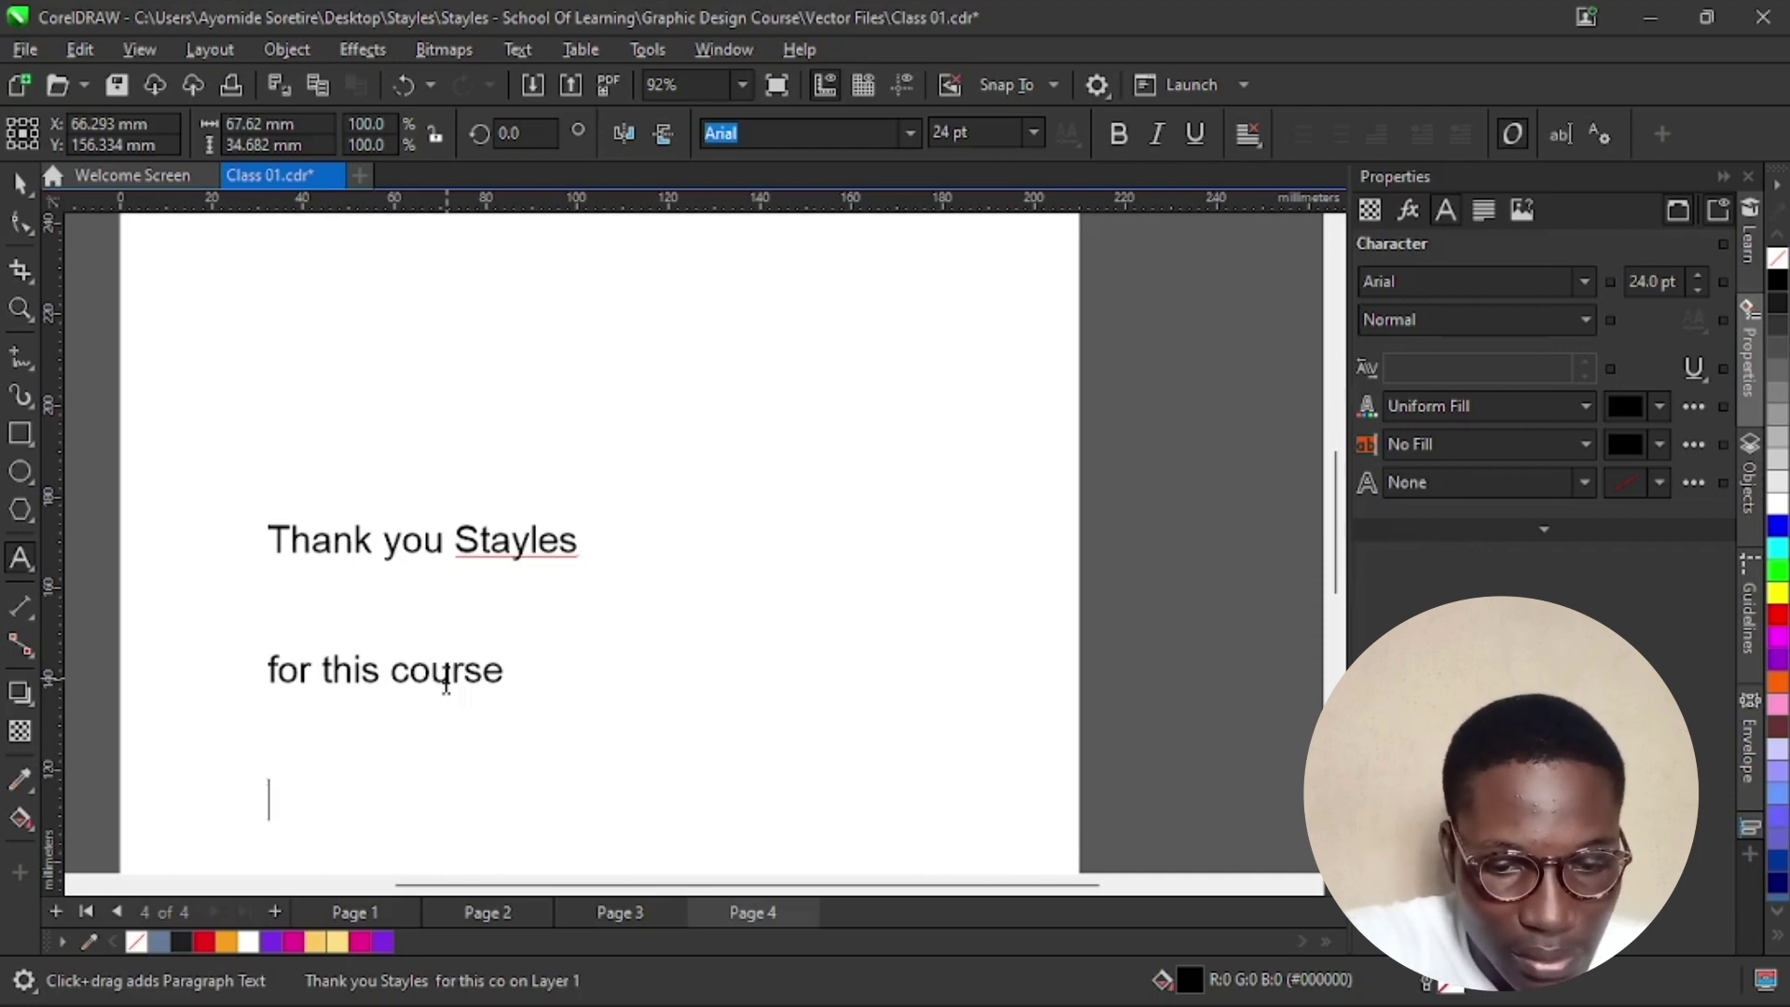
pyautogui.write('I ')
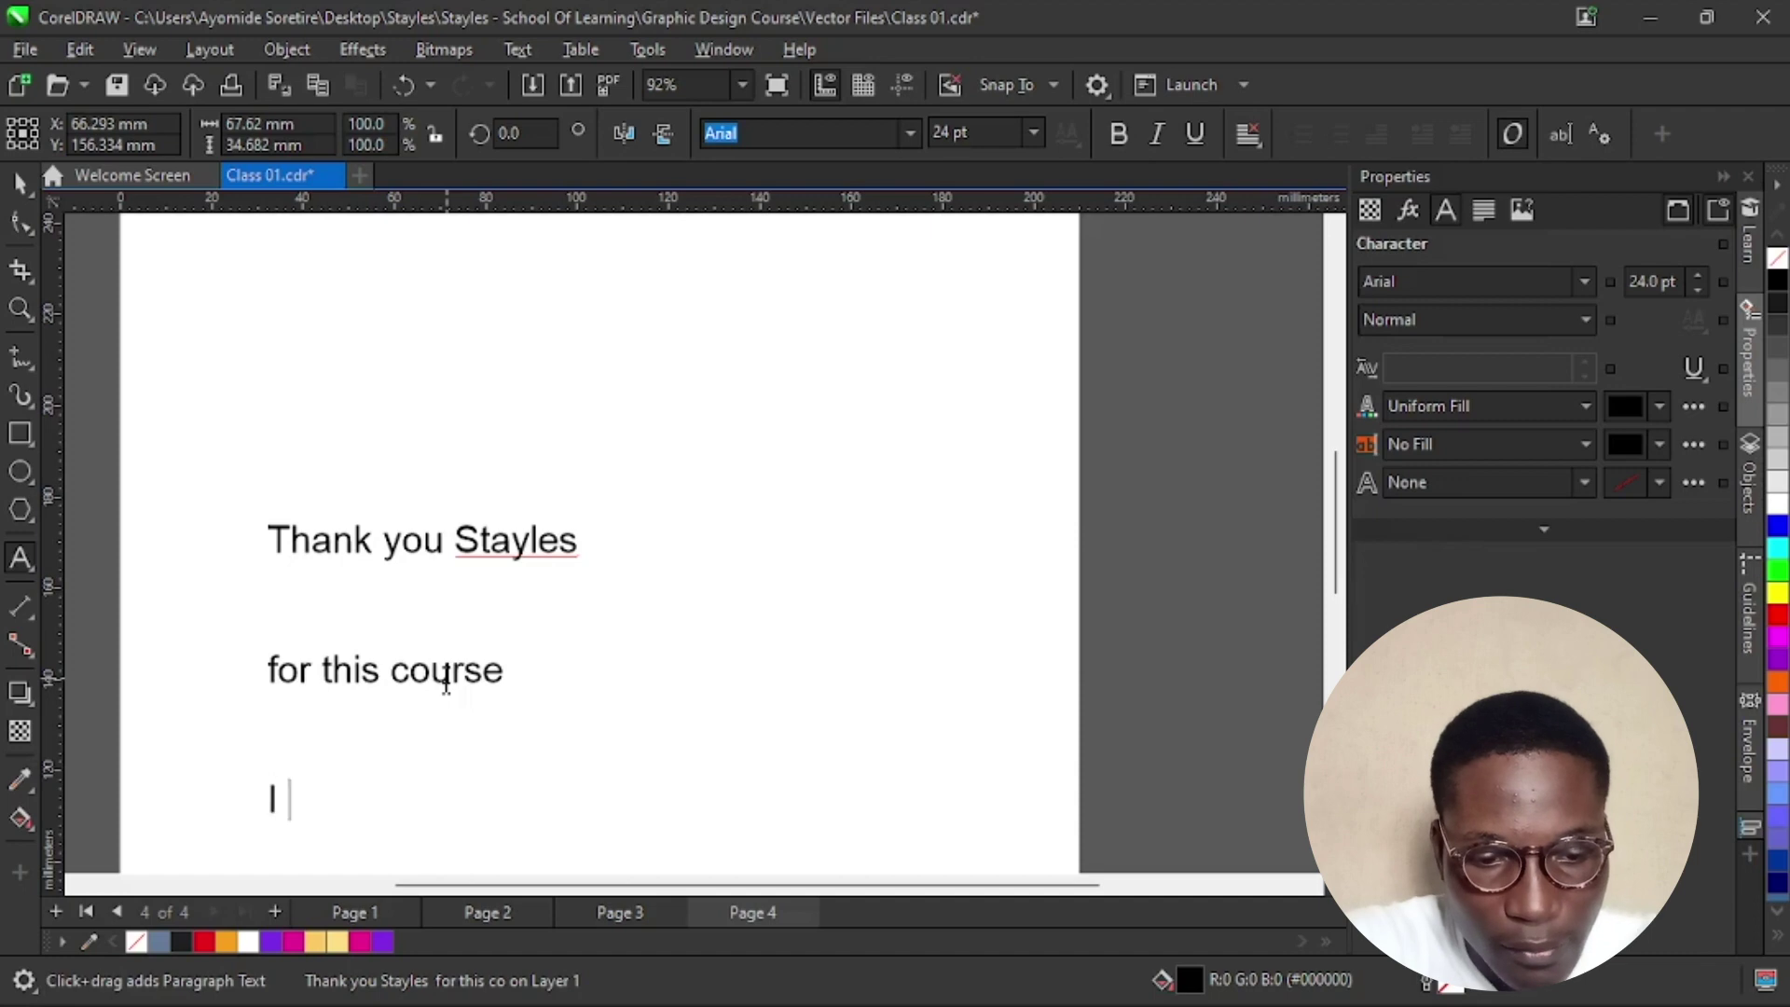
pyautogui.write('look forw')
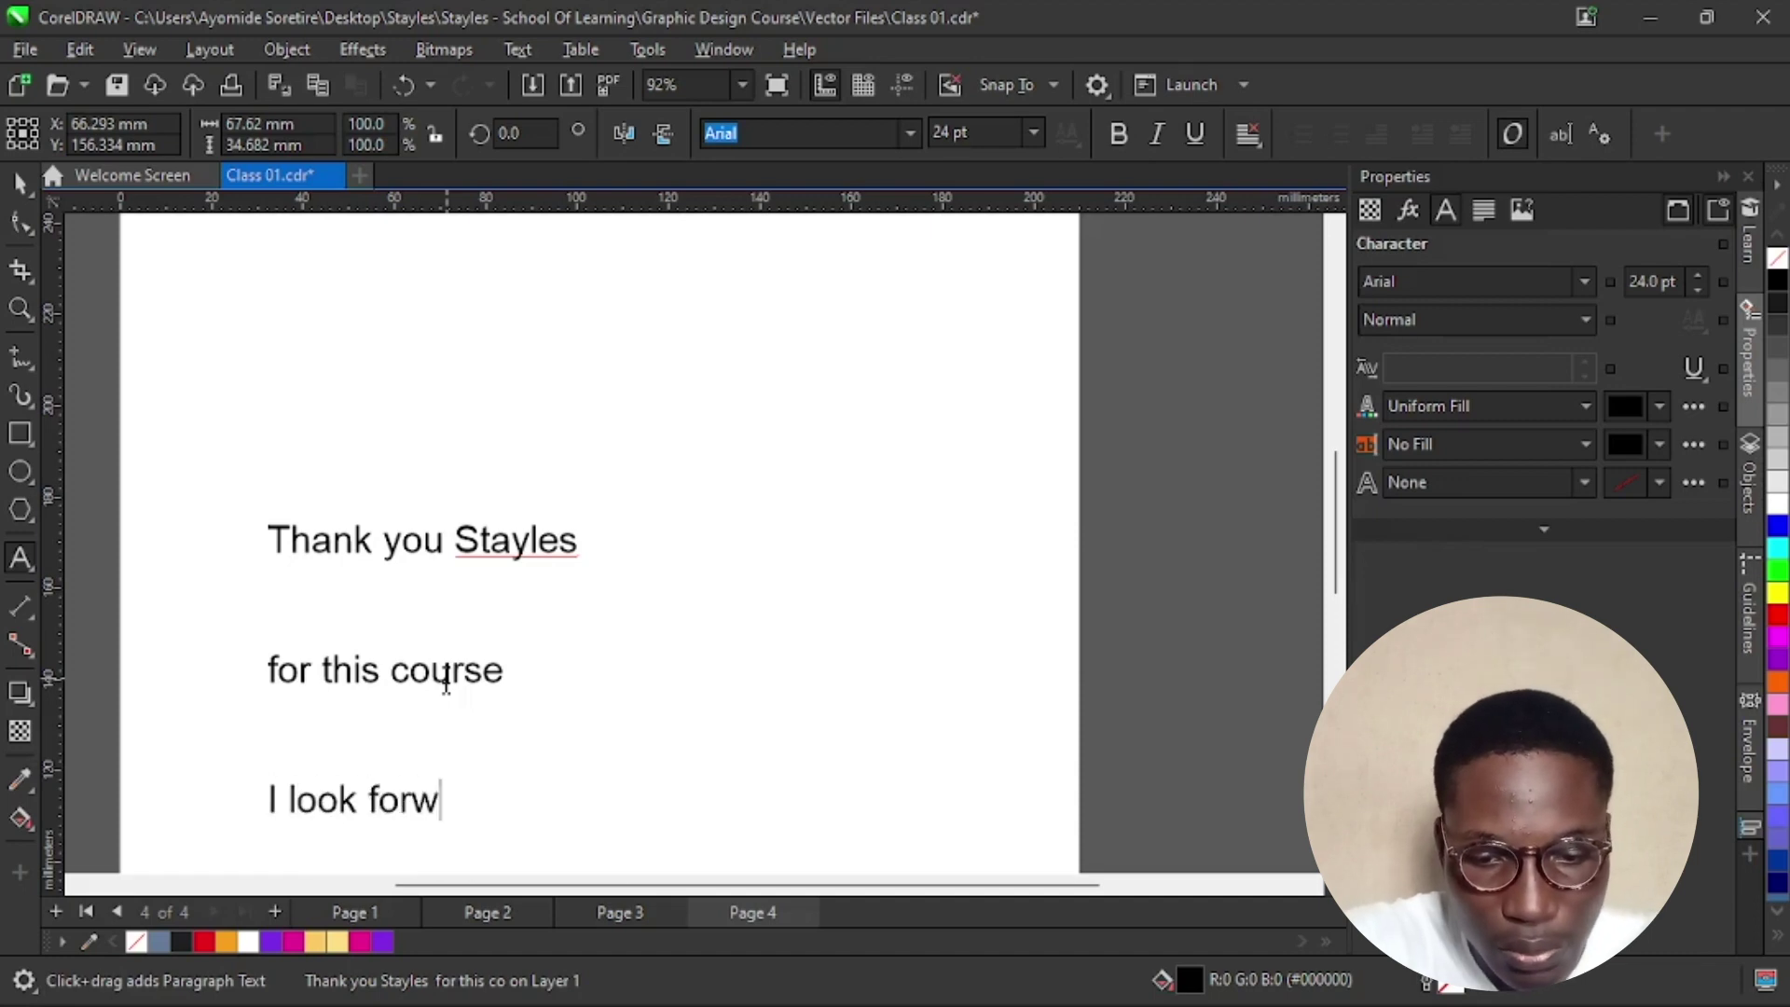
pyautogui.write('aqrd to l')
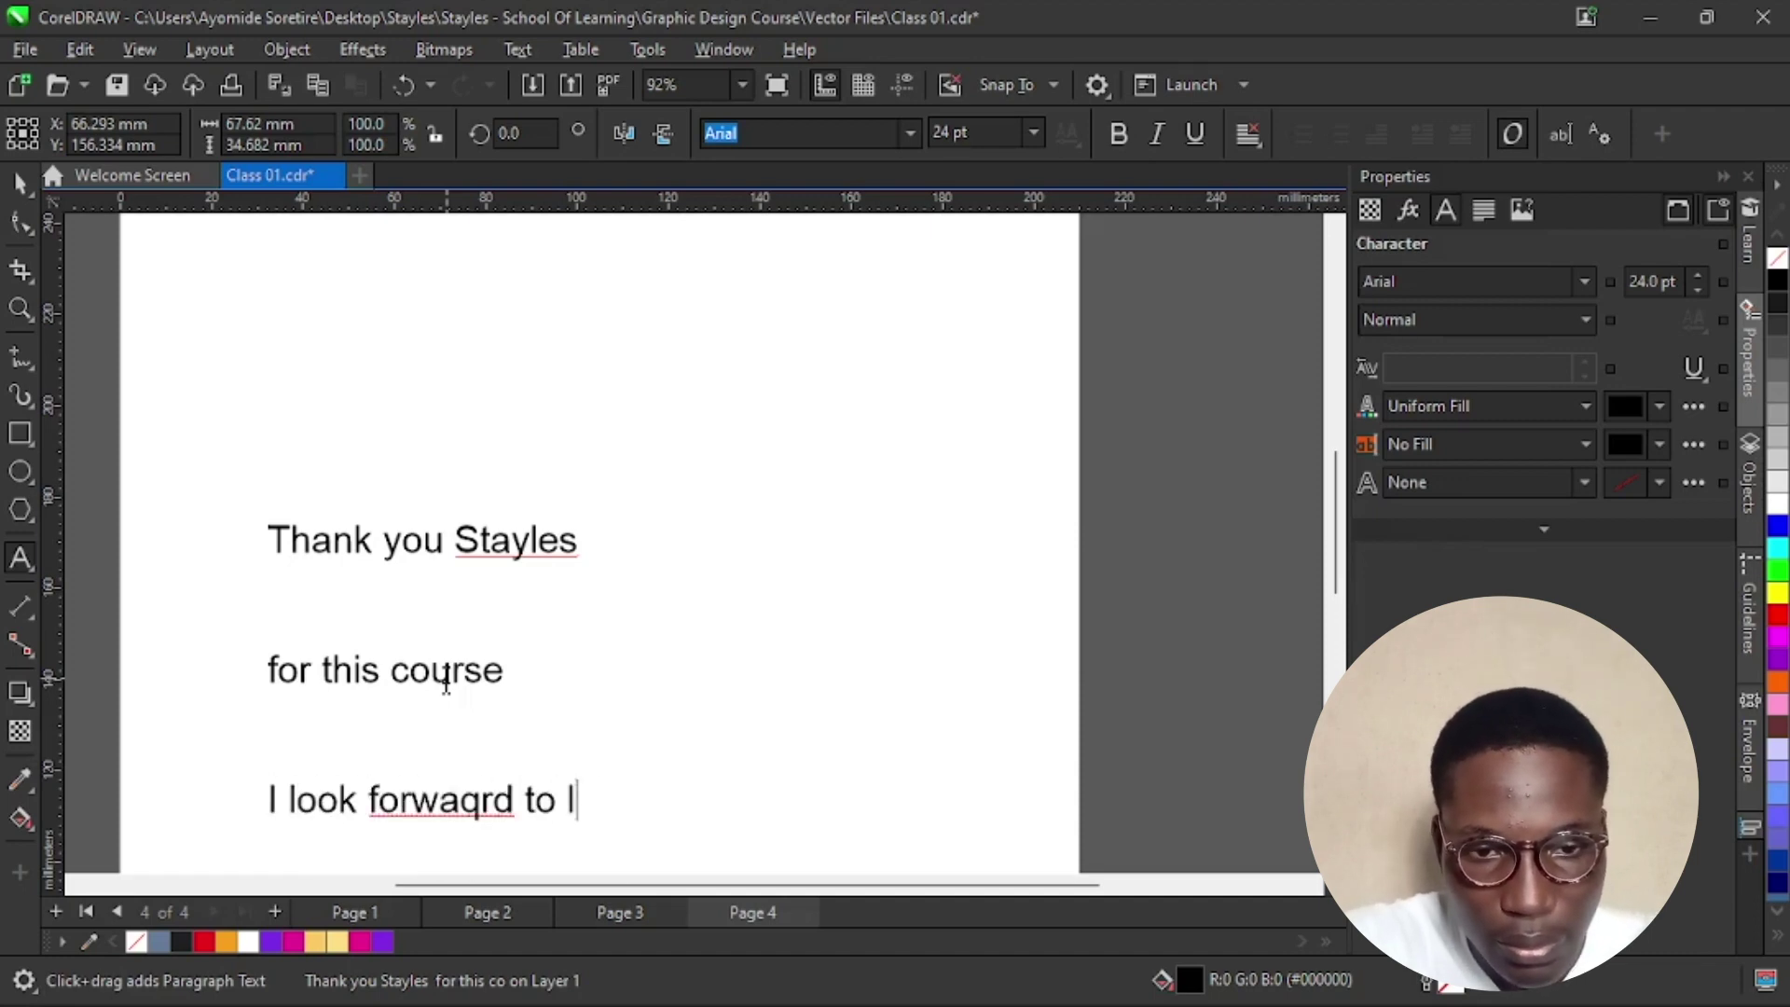
pyautogui.write('earning more')
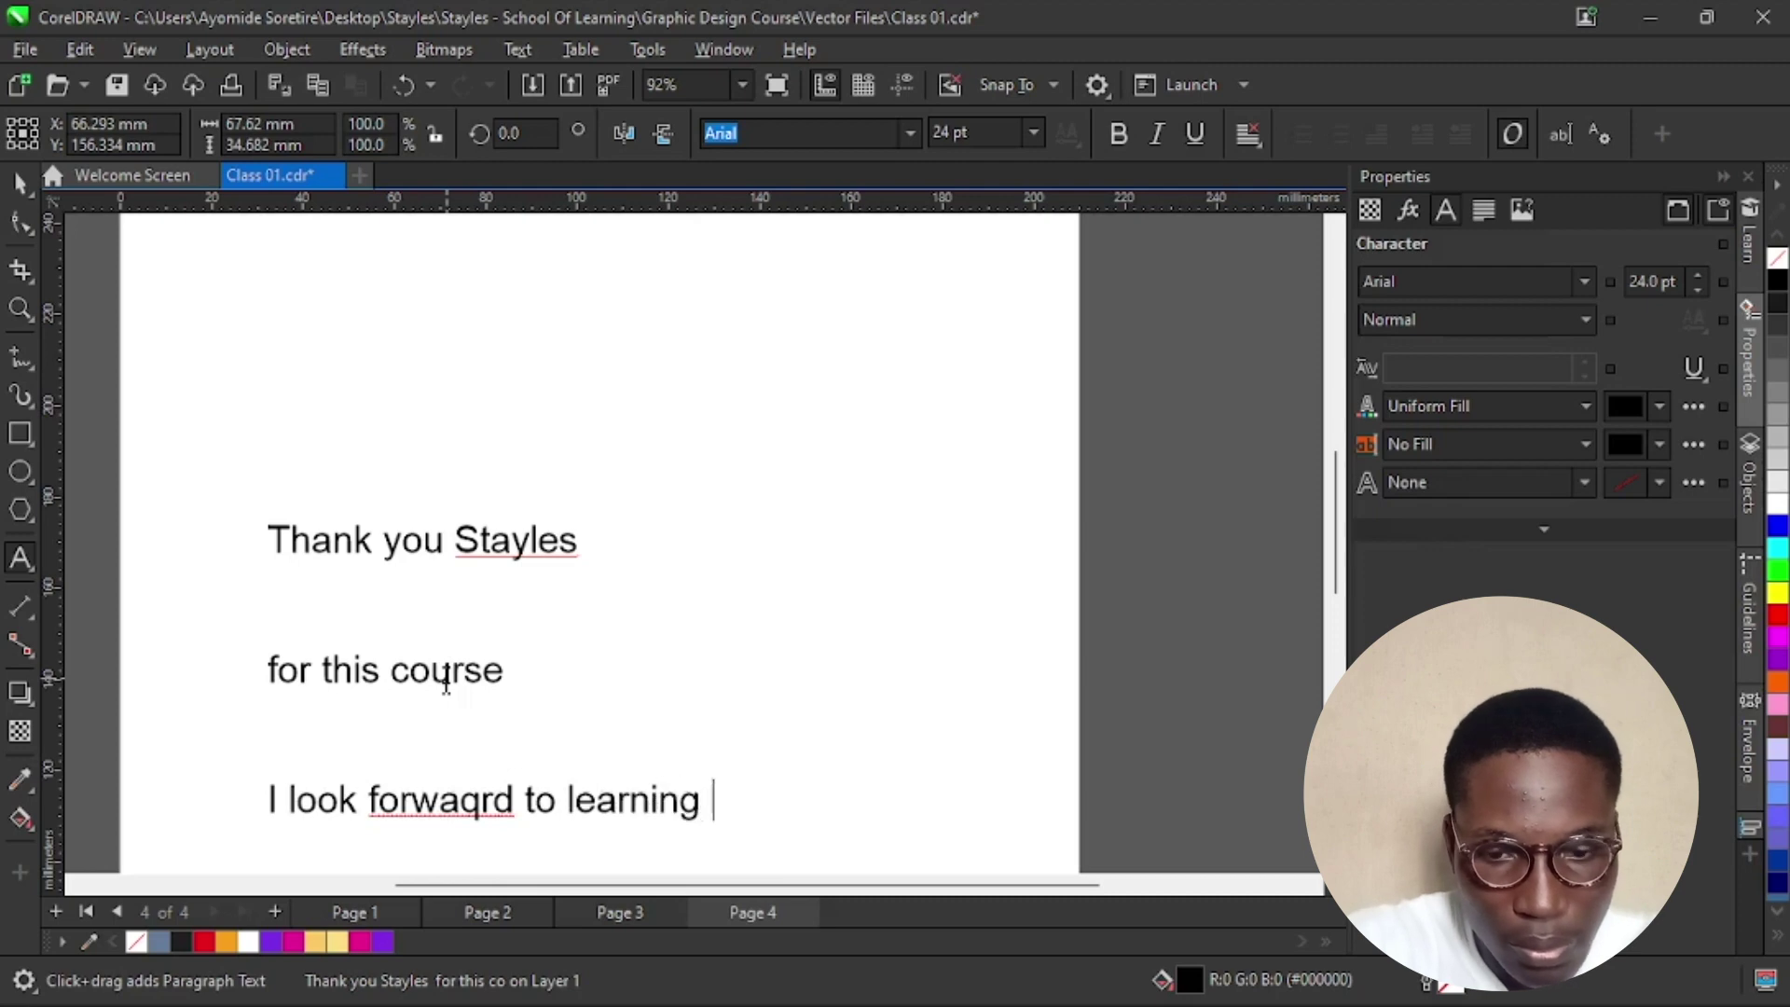
# Correct the misspelled "forwaqrd" in the third line to "forward" and finish editing the text.
pyautogui.press('Left')
pyautogui.press('Left')
pyautogui.press('Left')
pyautogui.press('Left')
pyautogui.press('Left')
pyautogui.press('Left')
pyautogui.press('Left')
pyautogui.press('Left')
pyautogui.press('Left')
pyautogui.press('Left')
pyautogui.press('Left')
pyautogui.press('Left')
pyautogui.press('Left')
pyautogui.press('Left')
pyautogui.press('Left')
pyautogui.press('Left')
pyautogui.press('Left')
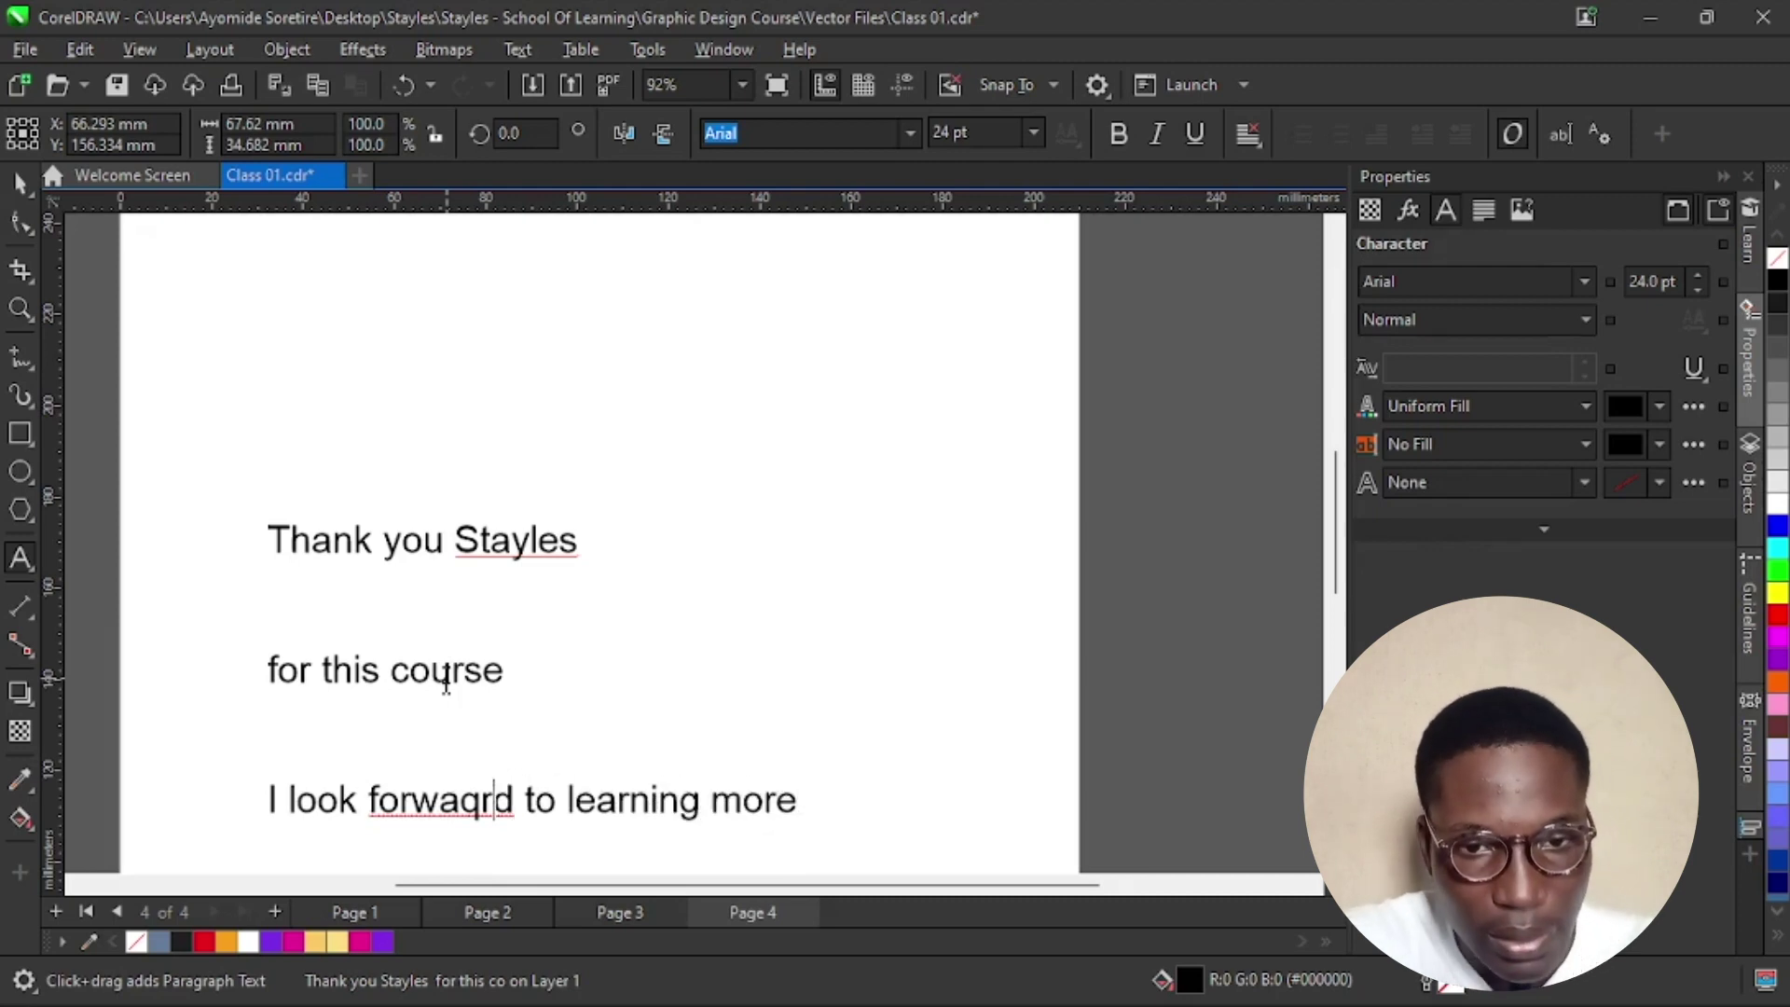
pyautogui.press('Left')
pyautogui.press('Left')
pyautogui.press('BackSpace')
pyautogui.press('Right')
pyautogui.press('Right')
pyautogui.press('Right')
pyautogui.press('Right')
pyautogui.press('Escape')
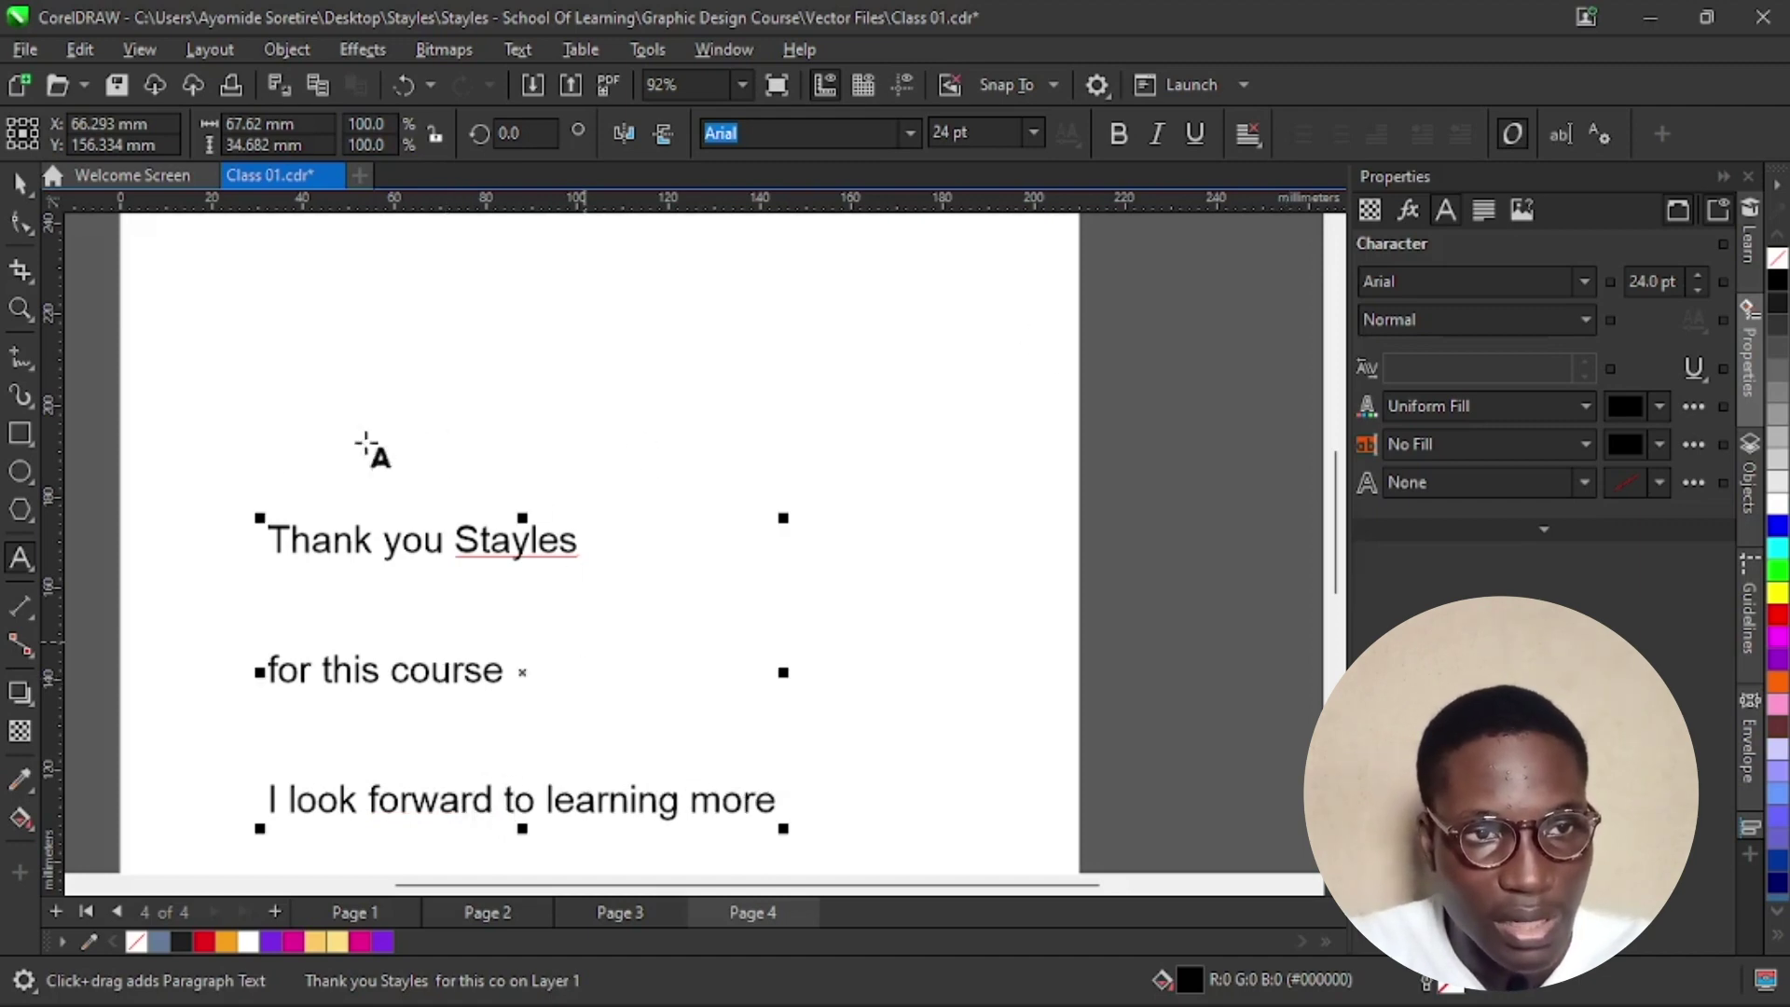
# Reduce the line spacing of the three-line text with the Shape tool so the lines sit closer together.
pyautogui.click(20, 183)
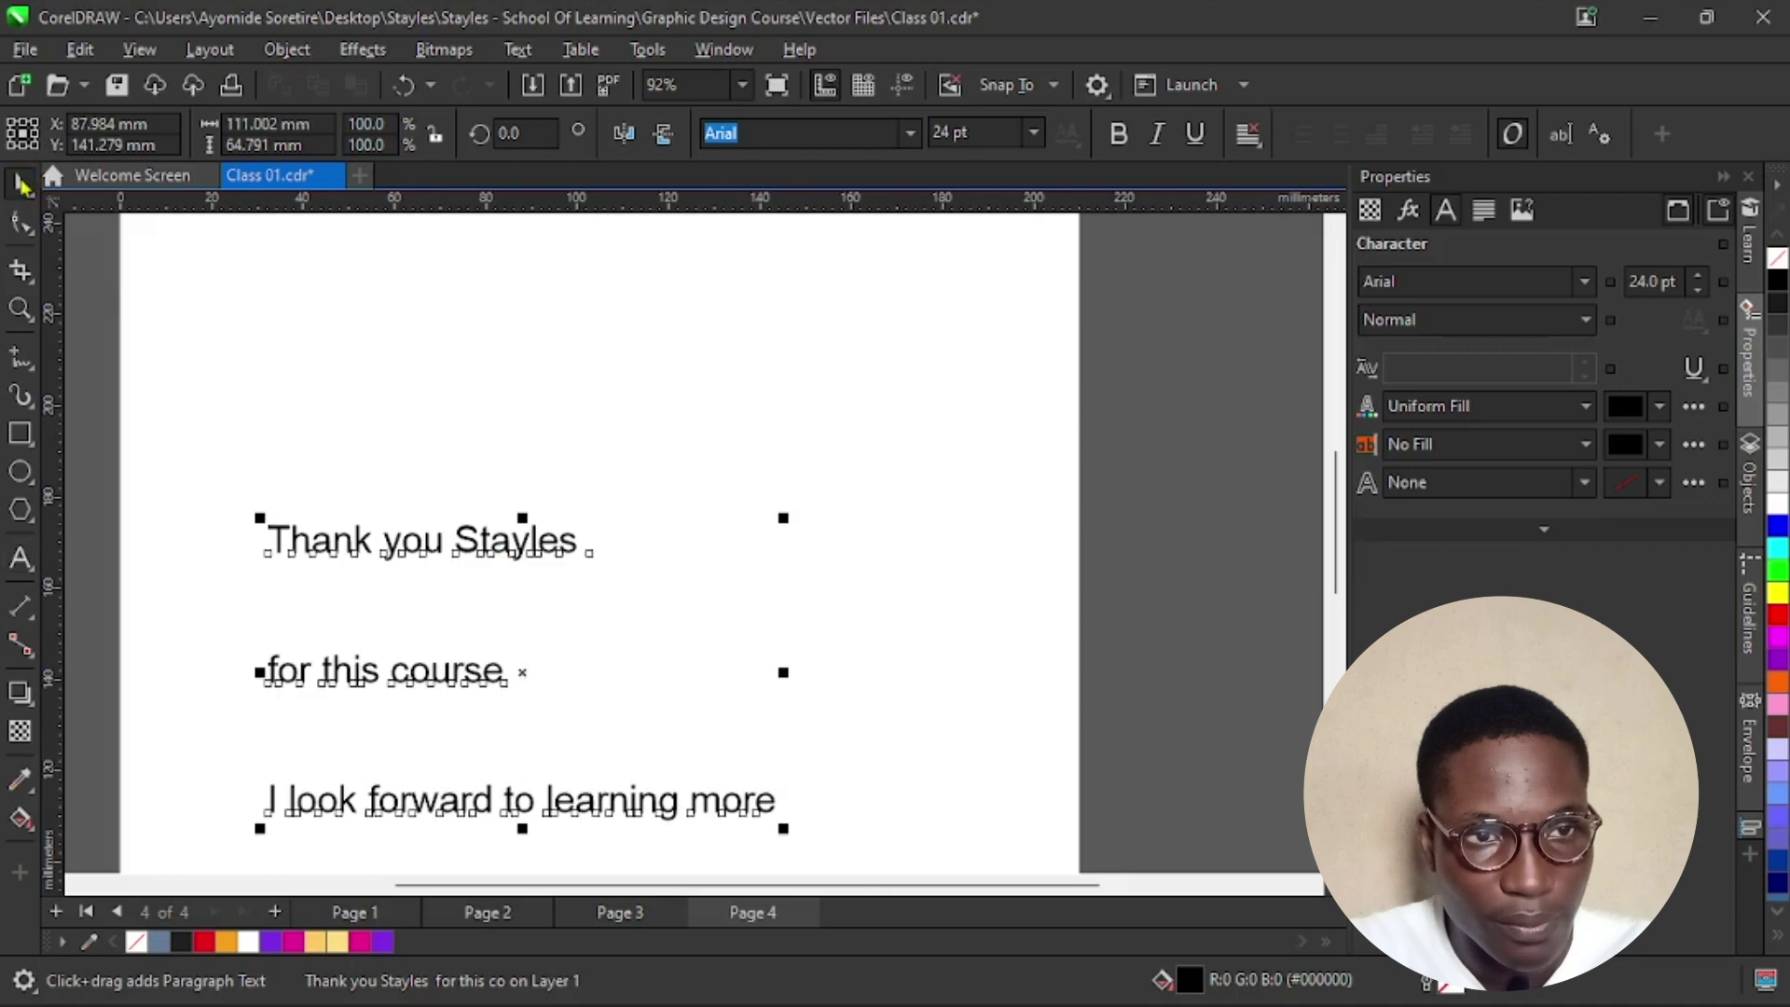
pyautogui.click(21, 221)
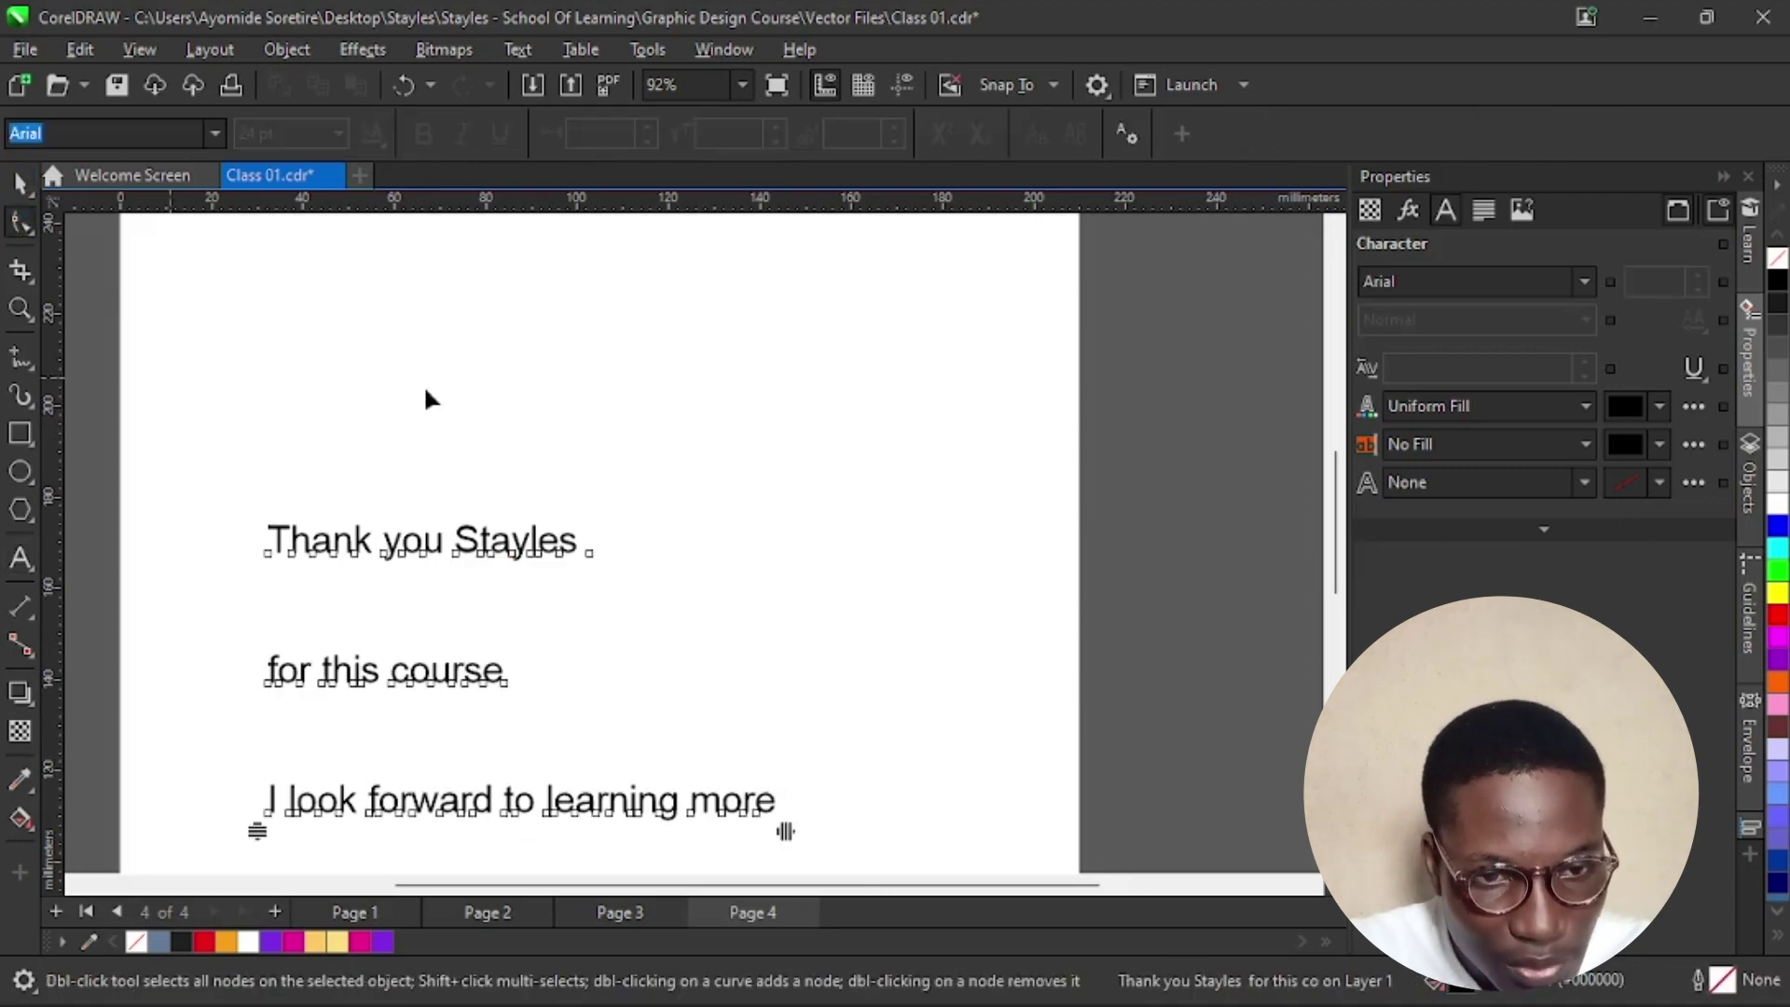
pyautogui.scroll(-1, 466, 372)
pyautogui.moveTo(282, 772); pyautogui.dragTo(298, 692)
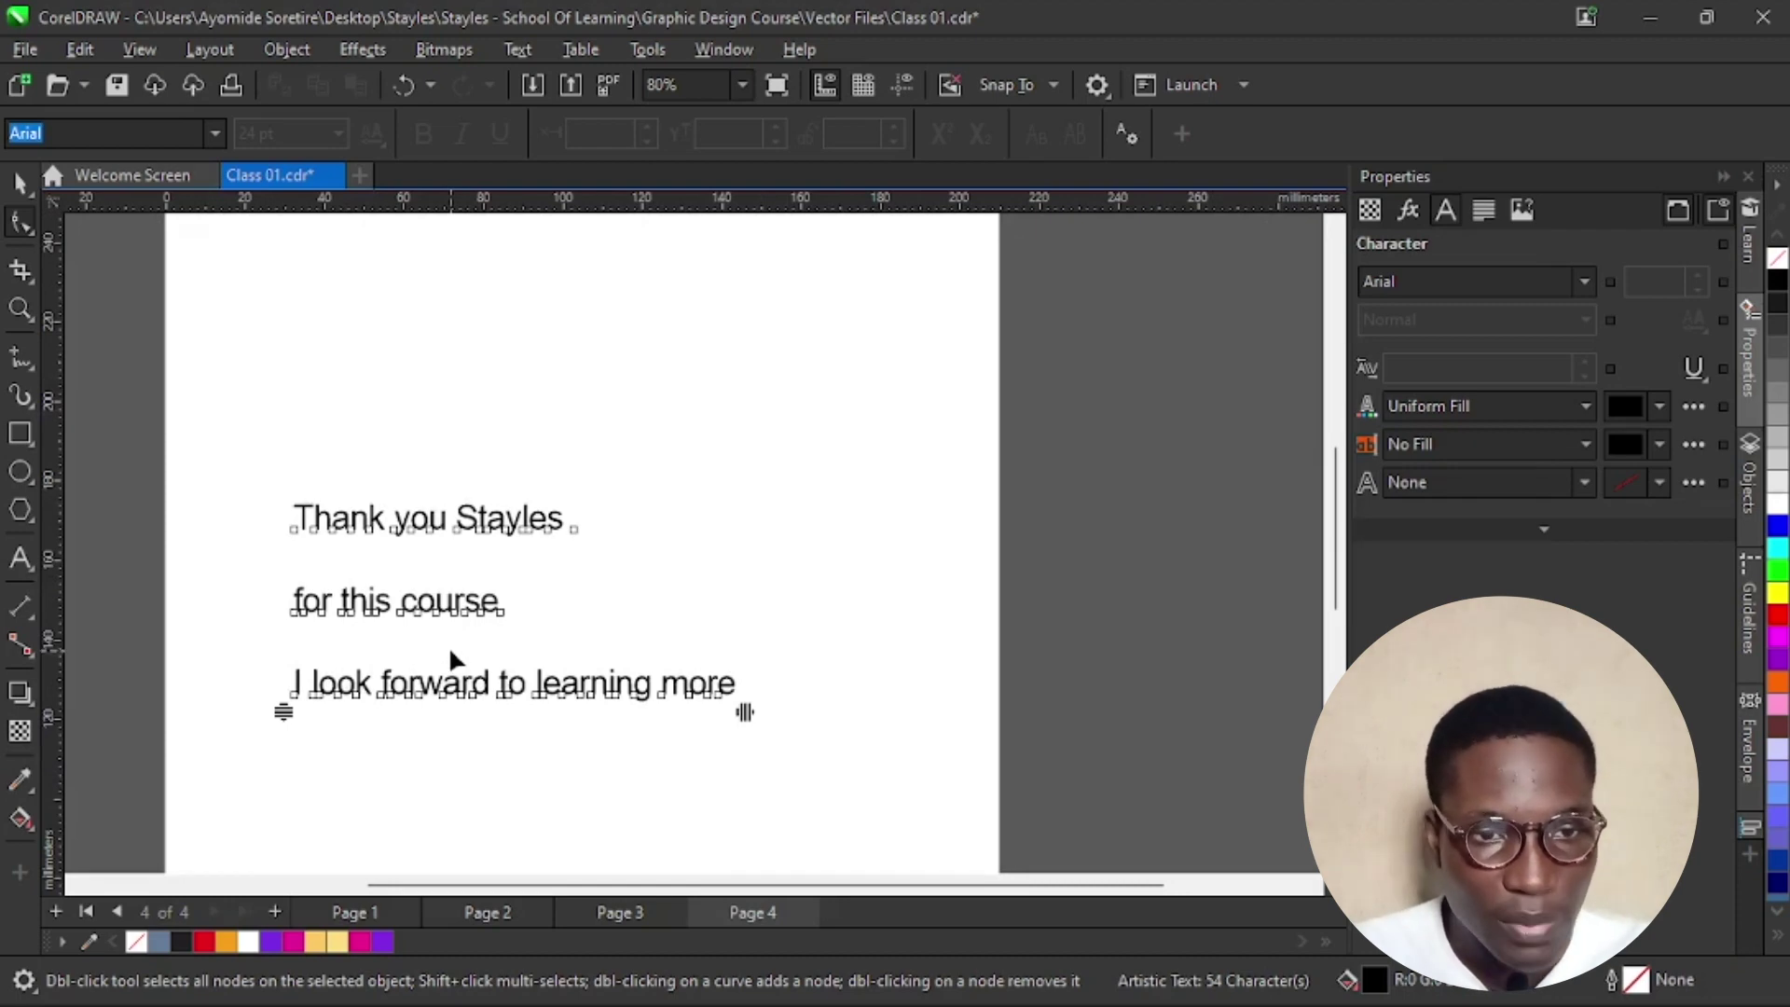
# Move only the letter "h" of "Thank" below its line, over beneath "you", and back between "T" and "a".
pyautogui.scroll(2, 315, 524)
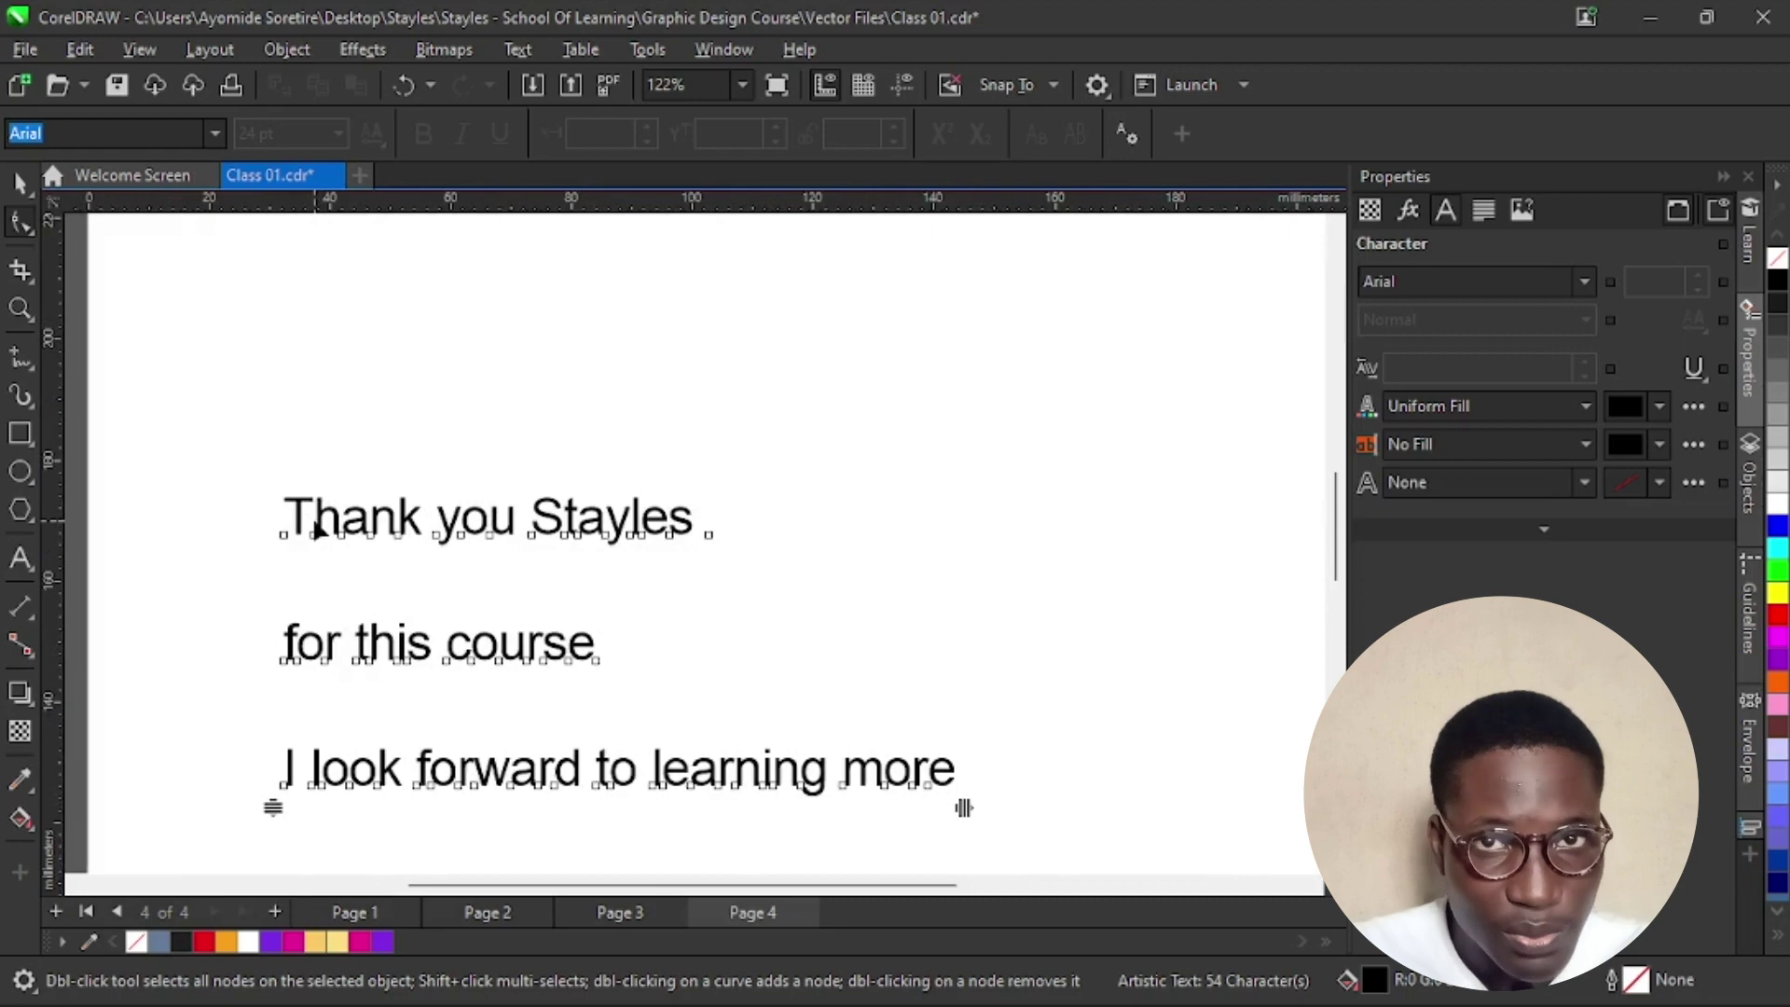
pyautogui.scroll(3, 315, 527)
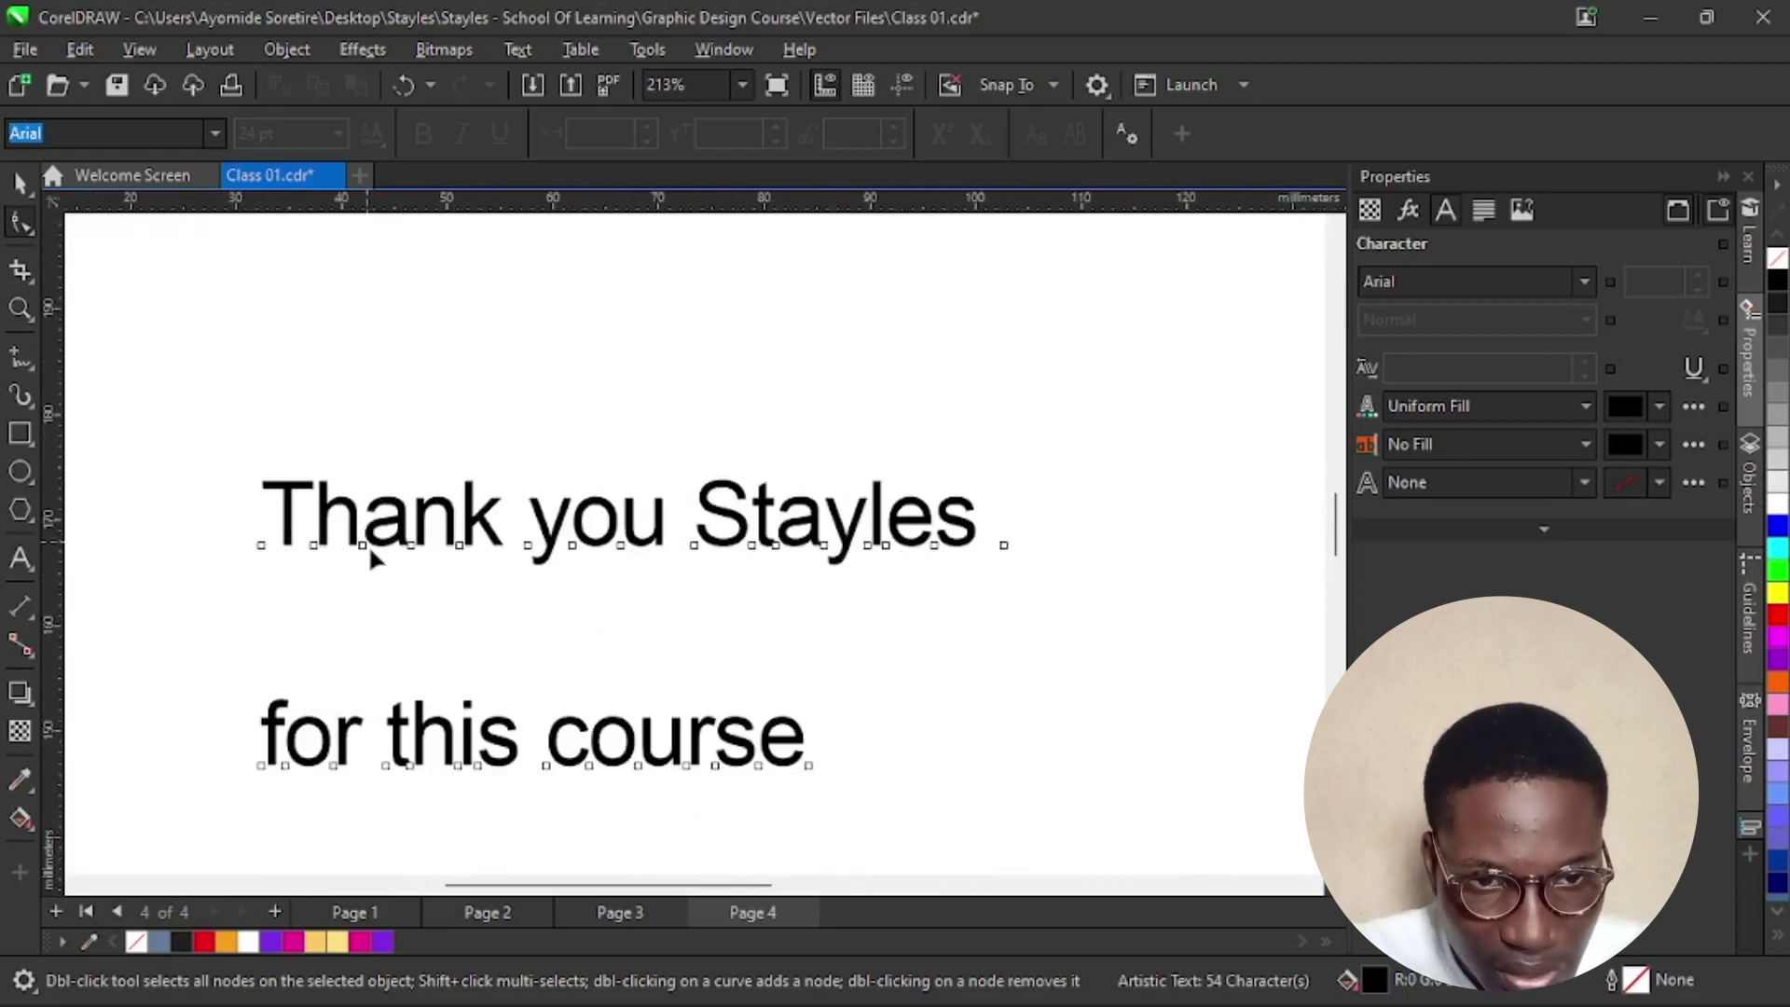
pyautogui.click(312, 543)
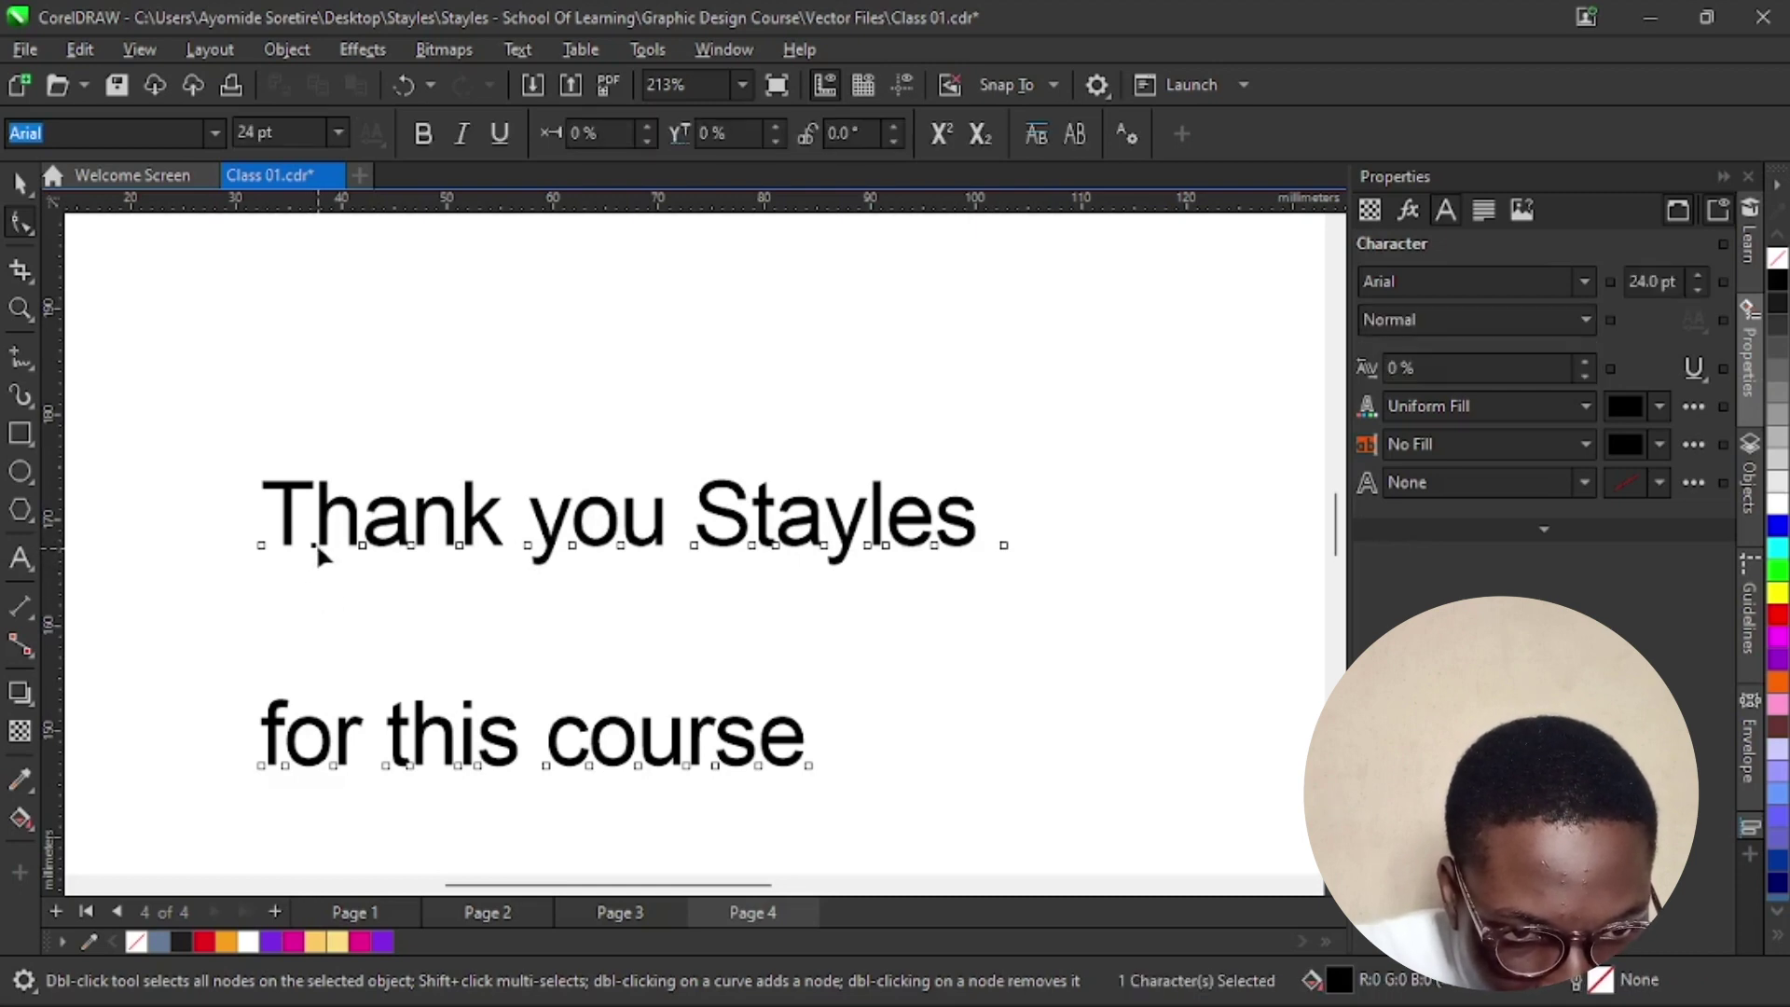
pyautogui.moveTo(311, 540); pyautogui.dragTo(312, 620)
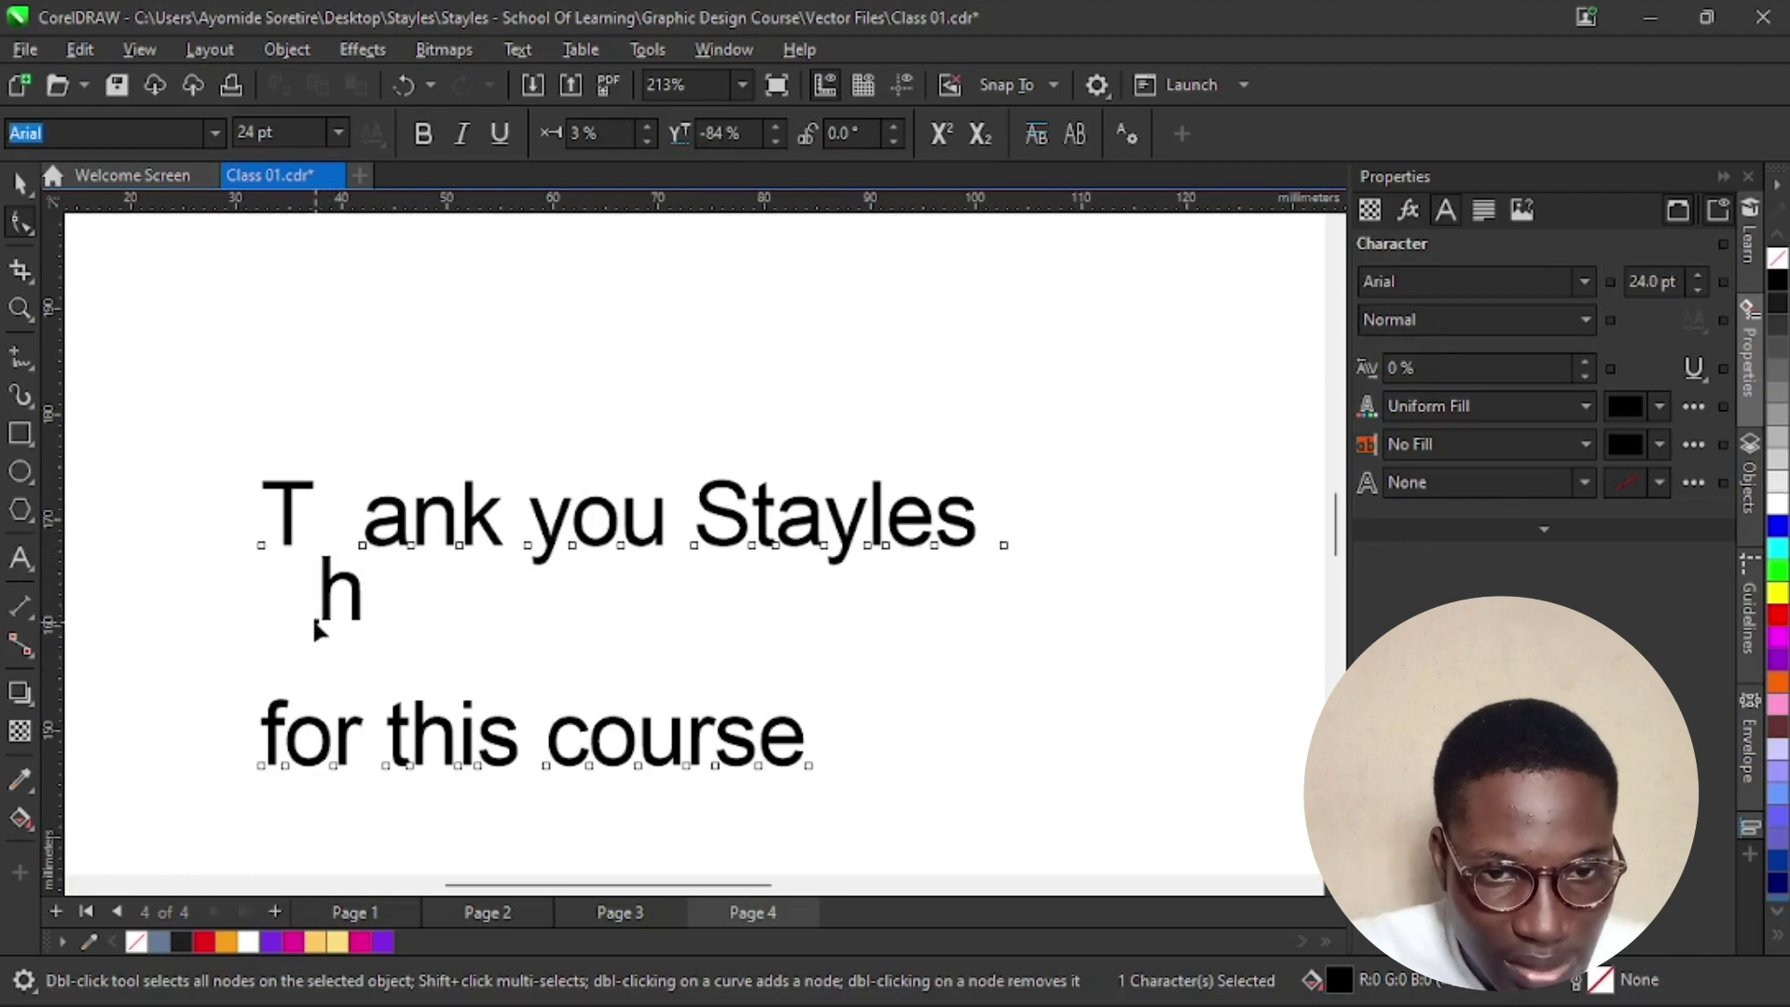
pyautogui.moveTo(317, 621); pyautogui.dragTo(529, 650)
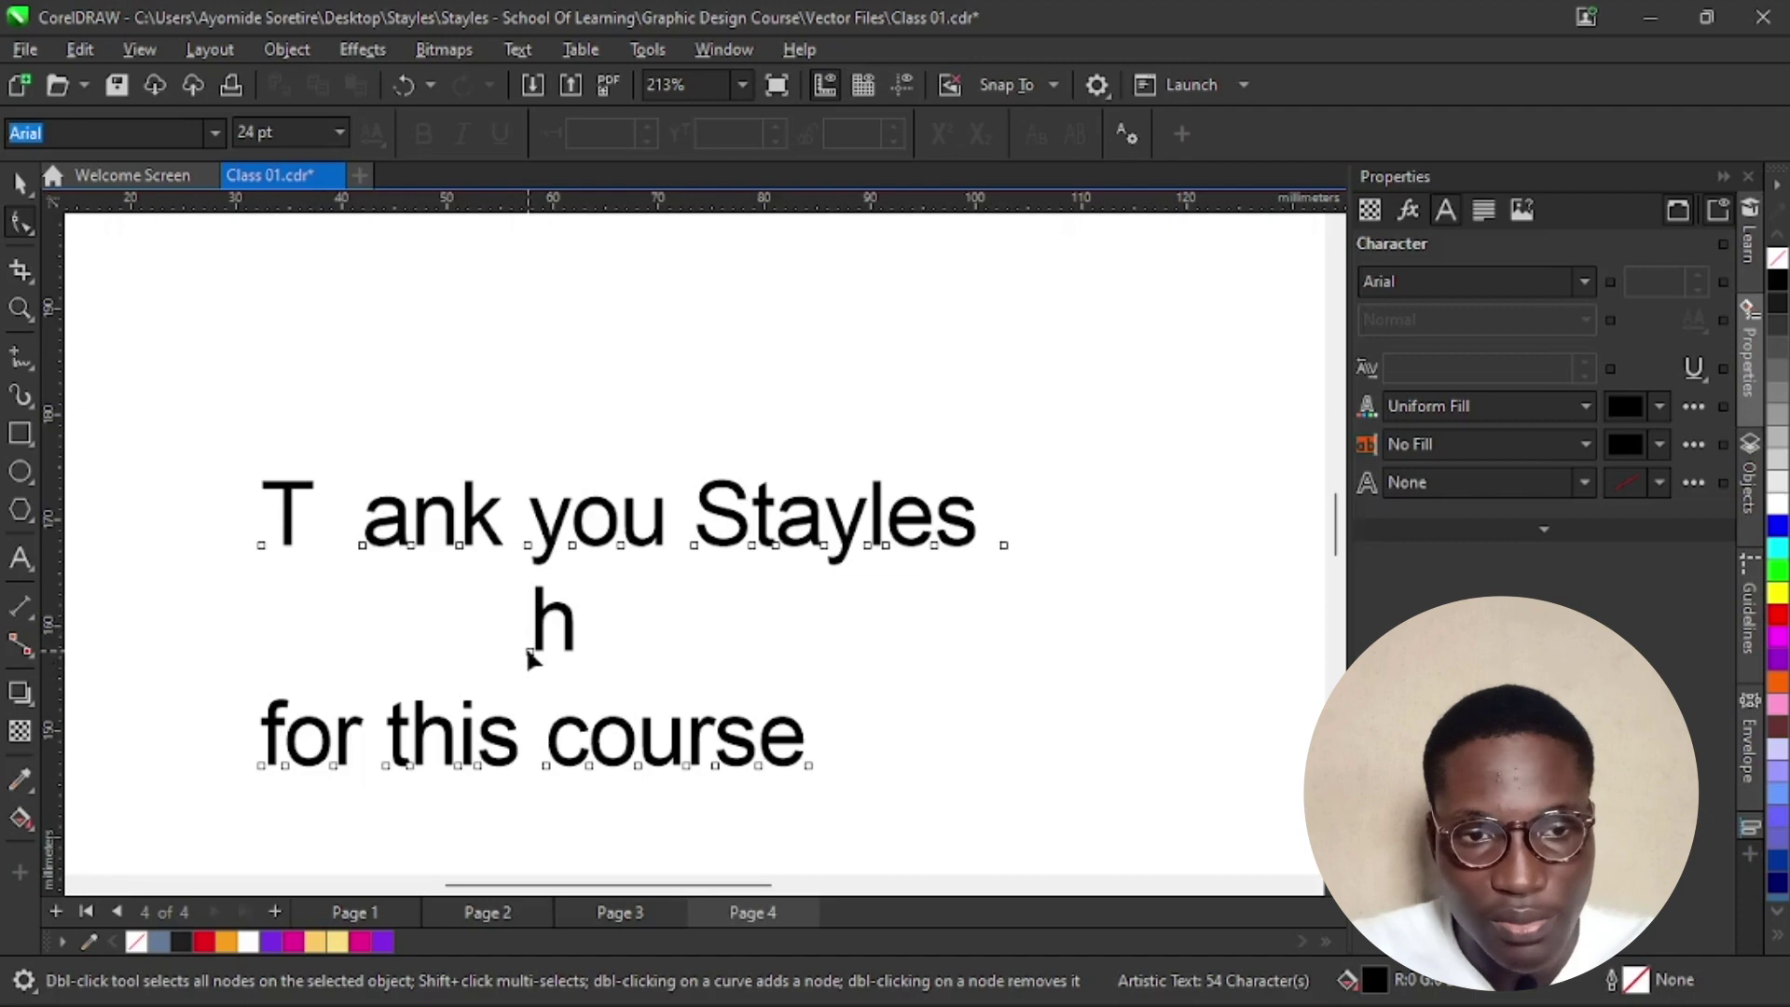
pyautogui.moveTo(529, 652); pyautogui.dragTo(314, 542)
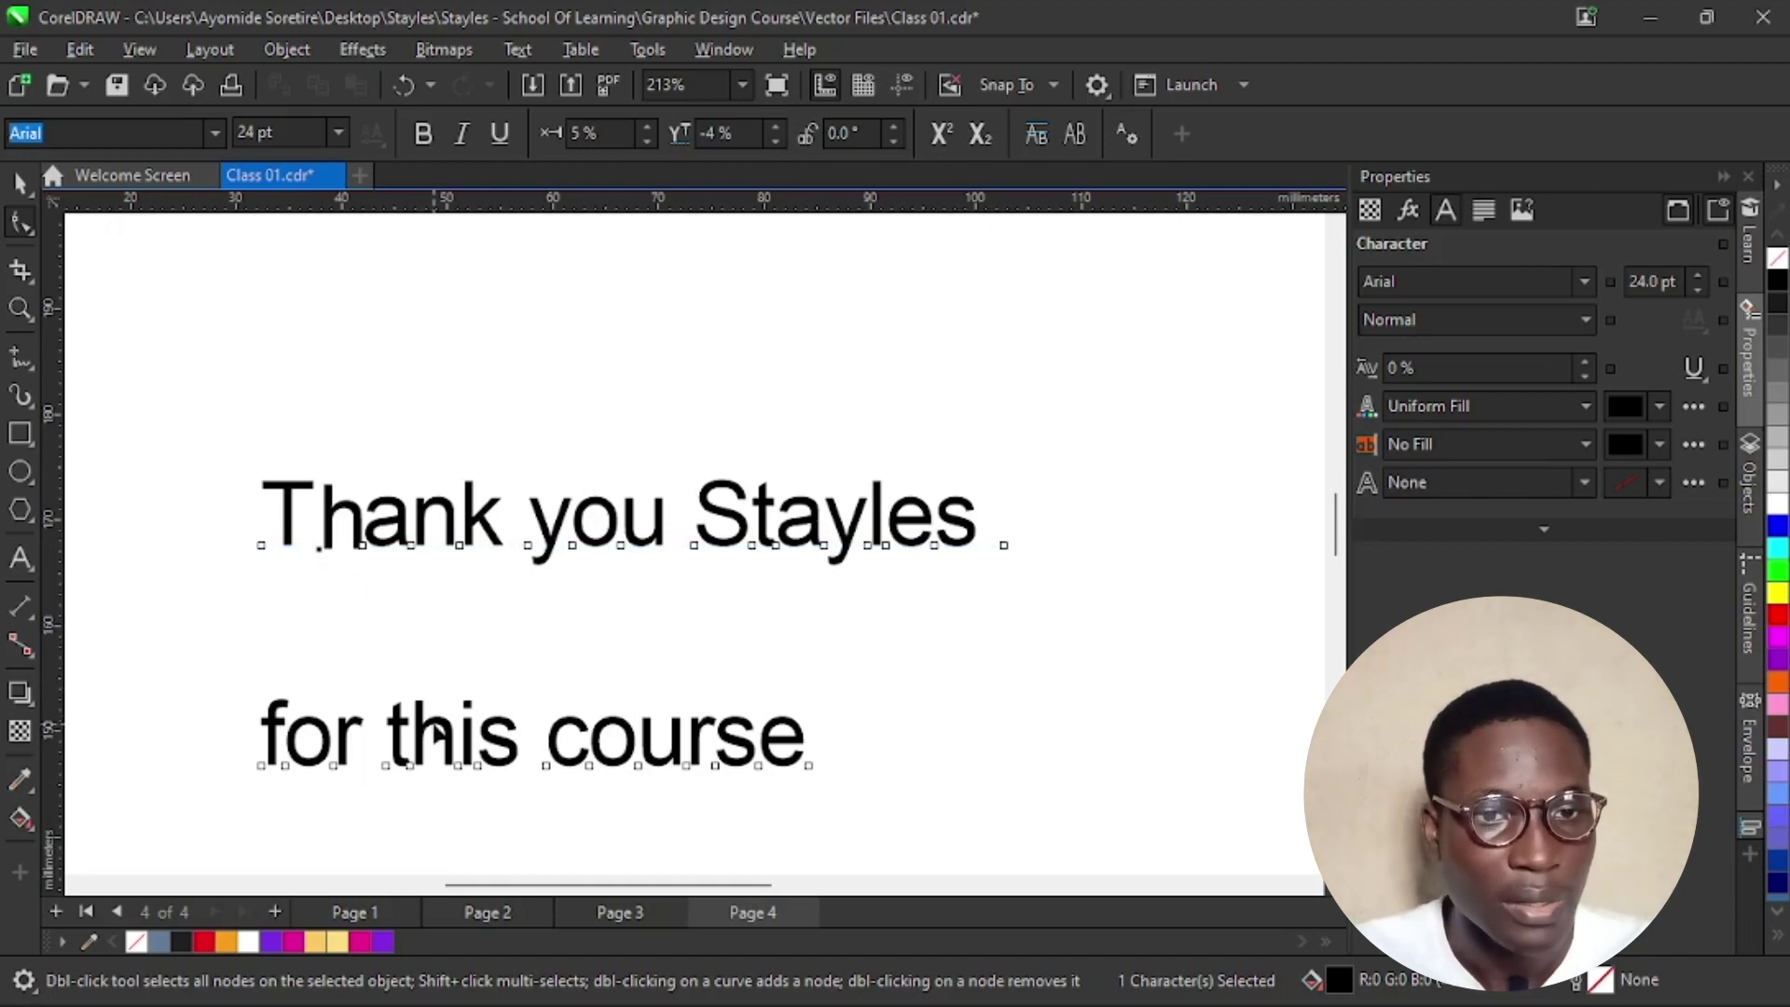
# Delete the text object and draw a rectangle about 59.6 mm wide and 31.8 mm high in its place.
pyautogui.click(21, 182)
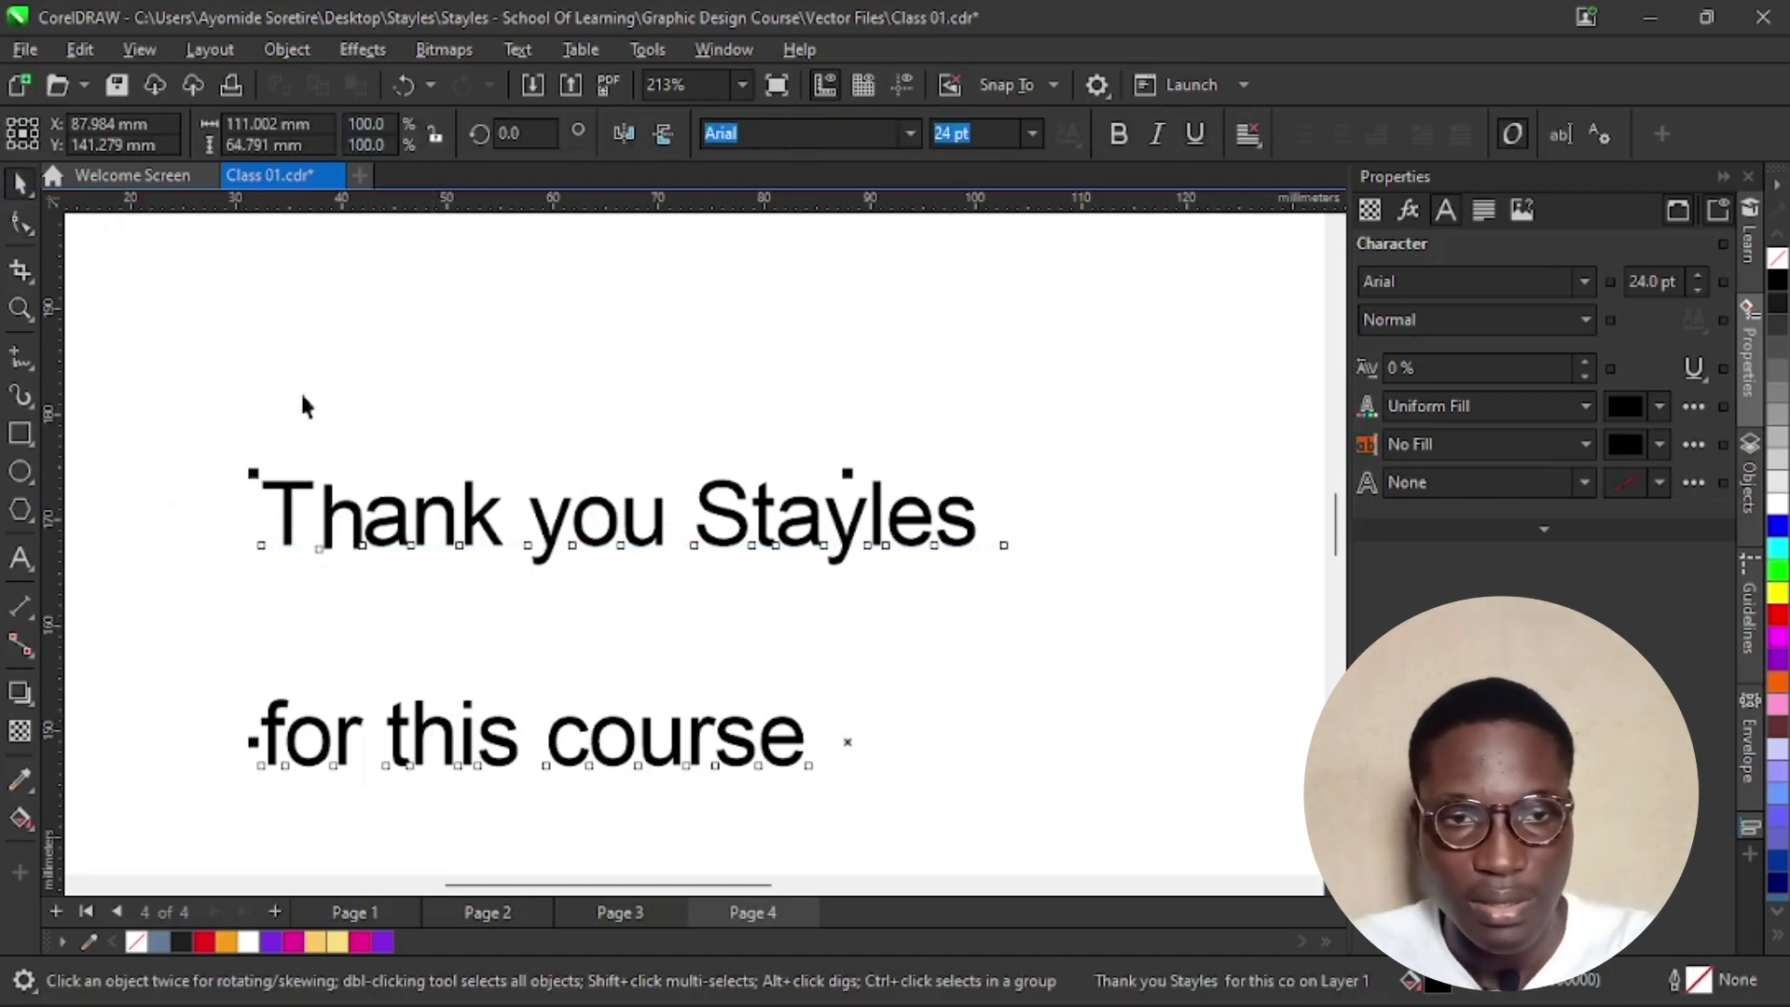
pyautogui.press('Delete')
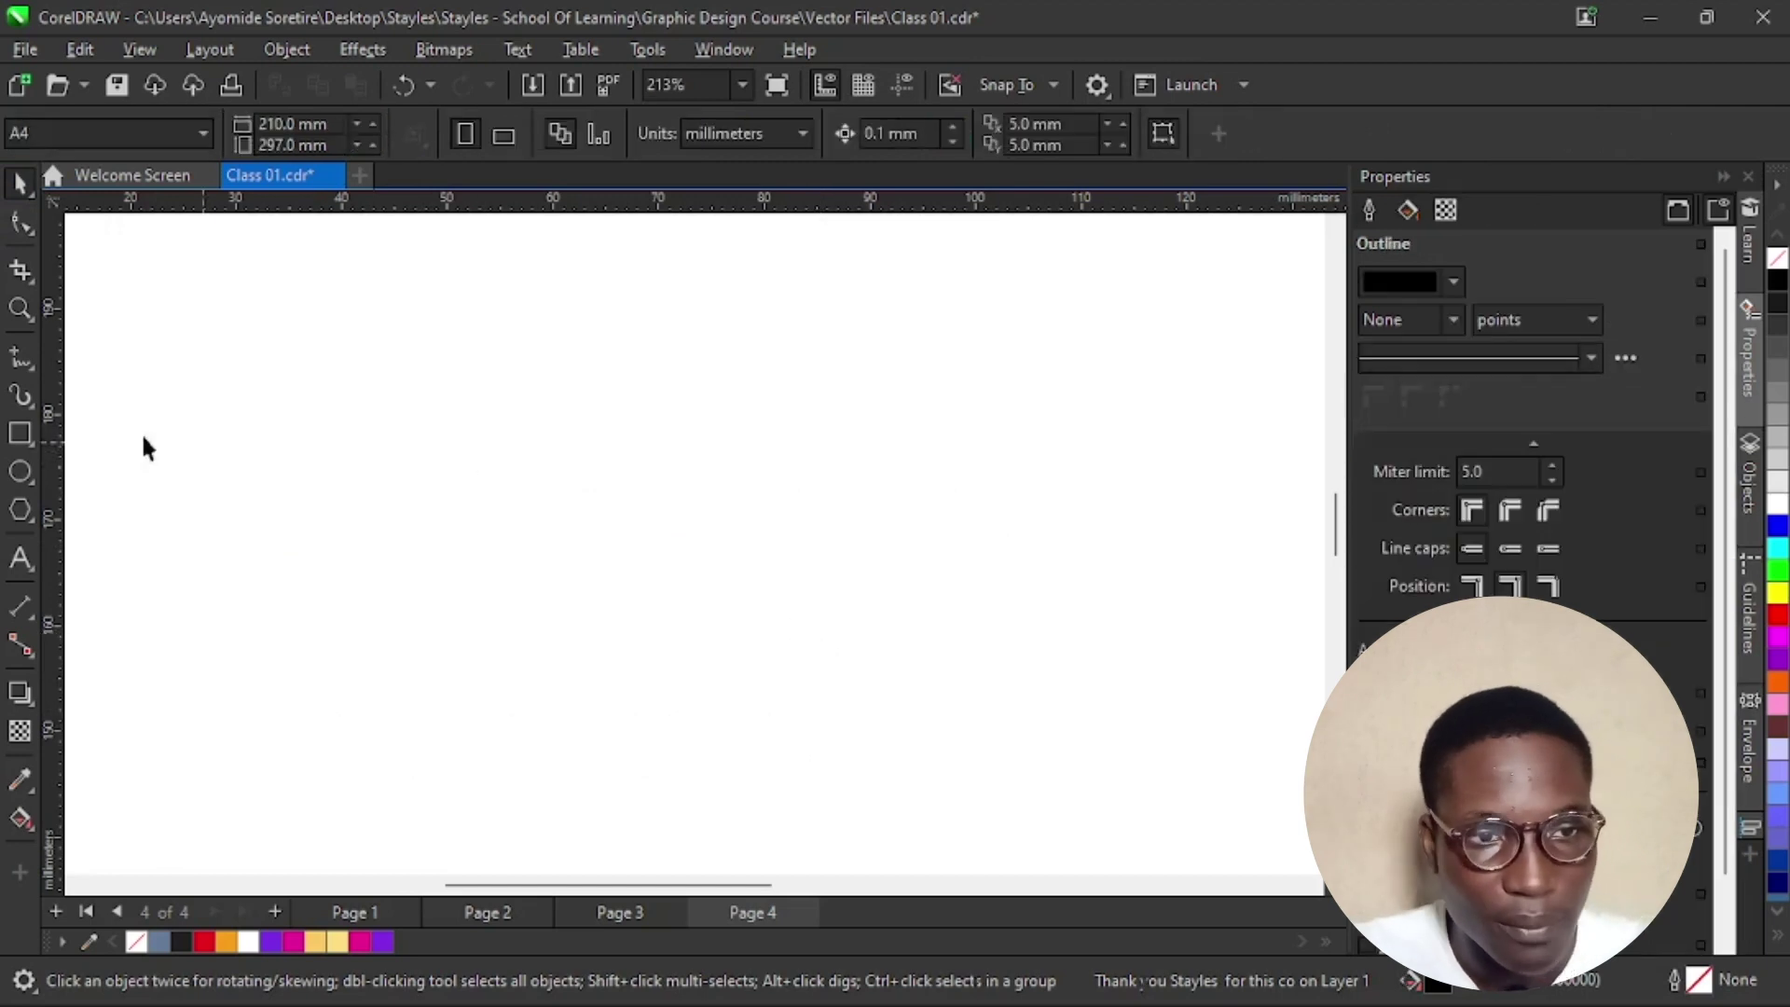
pyautogui.click(25, 431)
pyautogui.moveTo(408, 373); pyautogui.dragTo(1038, 709)
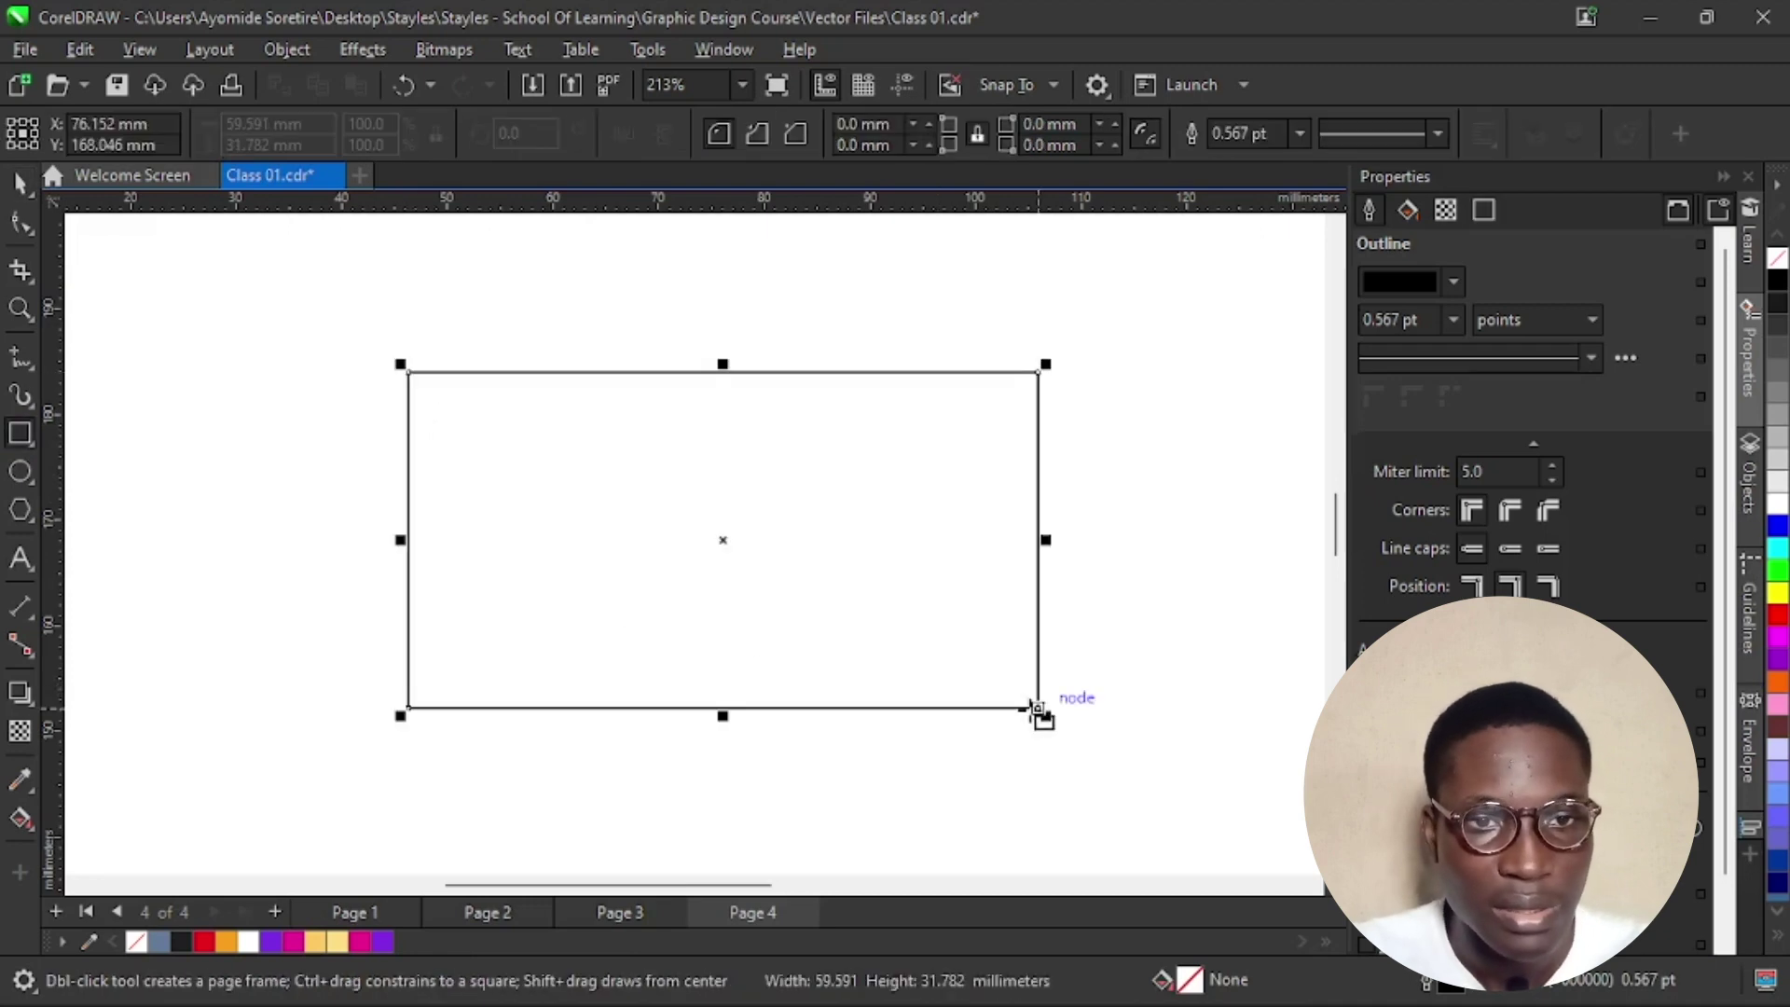
pyautogui.press('space')
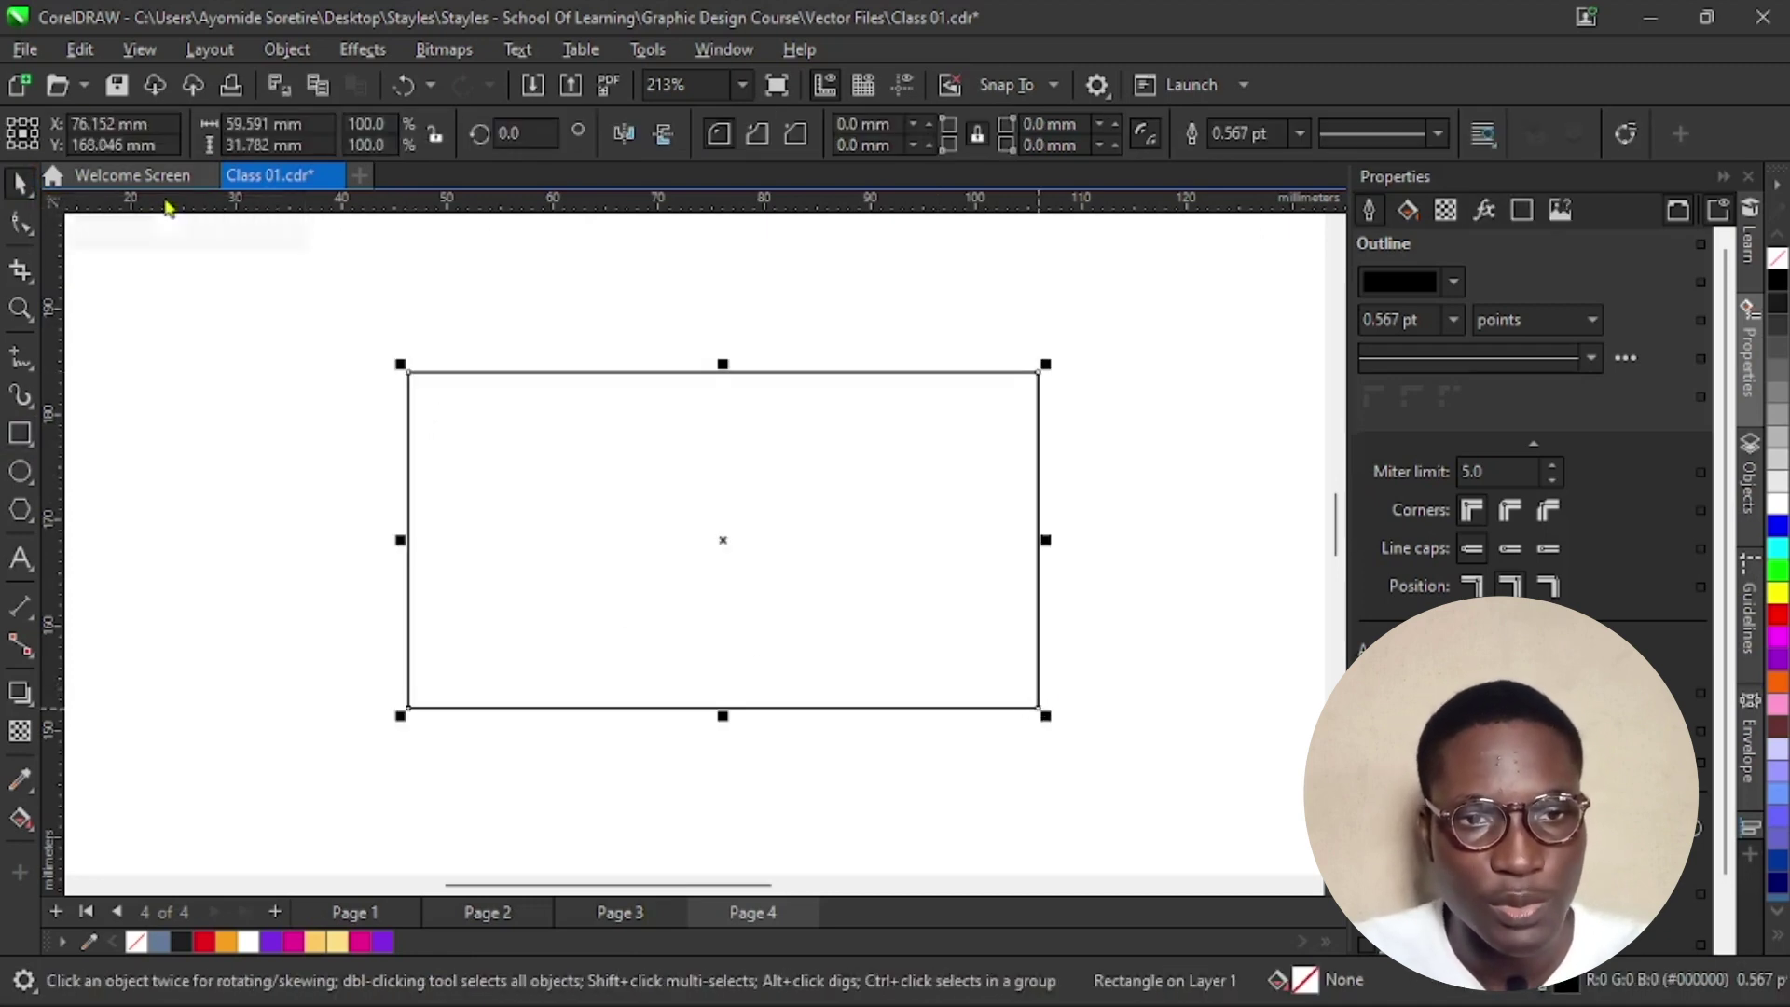
# Try rounding all four rectangle corners with the Shape tool to a radius of about 13.9 mm, and undo the rounding.
pyautogui.click(24, 221)
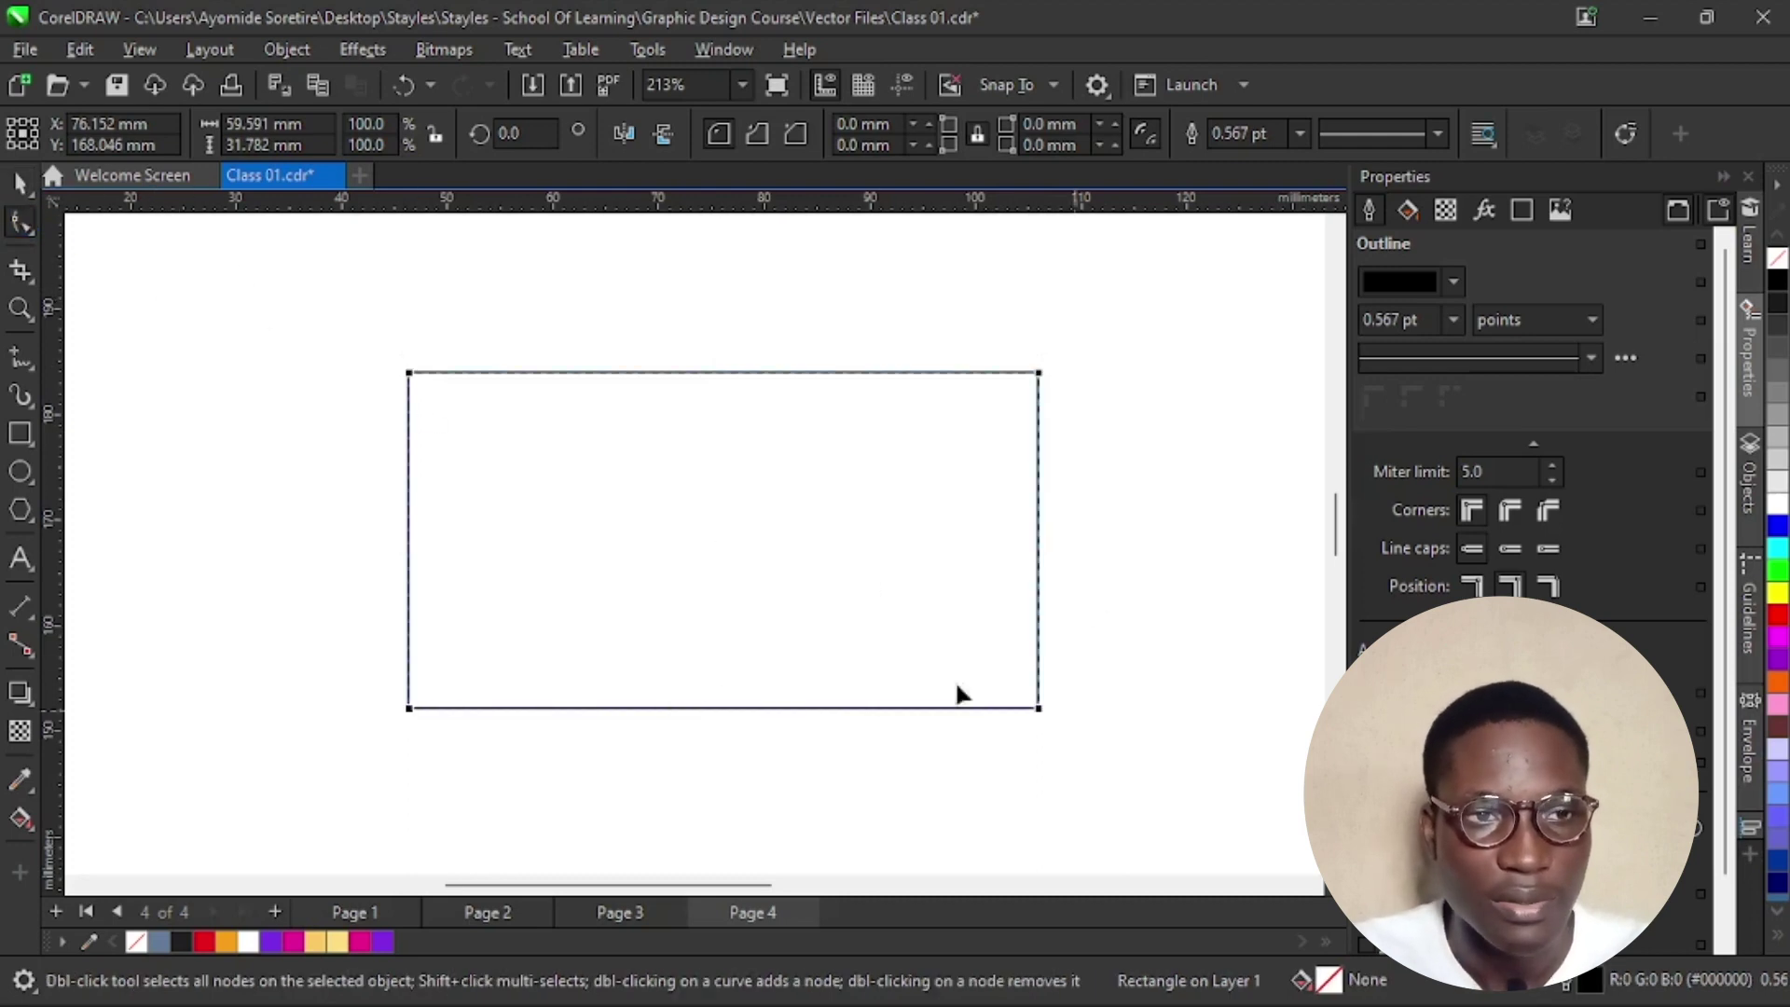
pyautogui.click(21, 182)
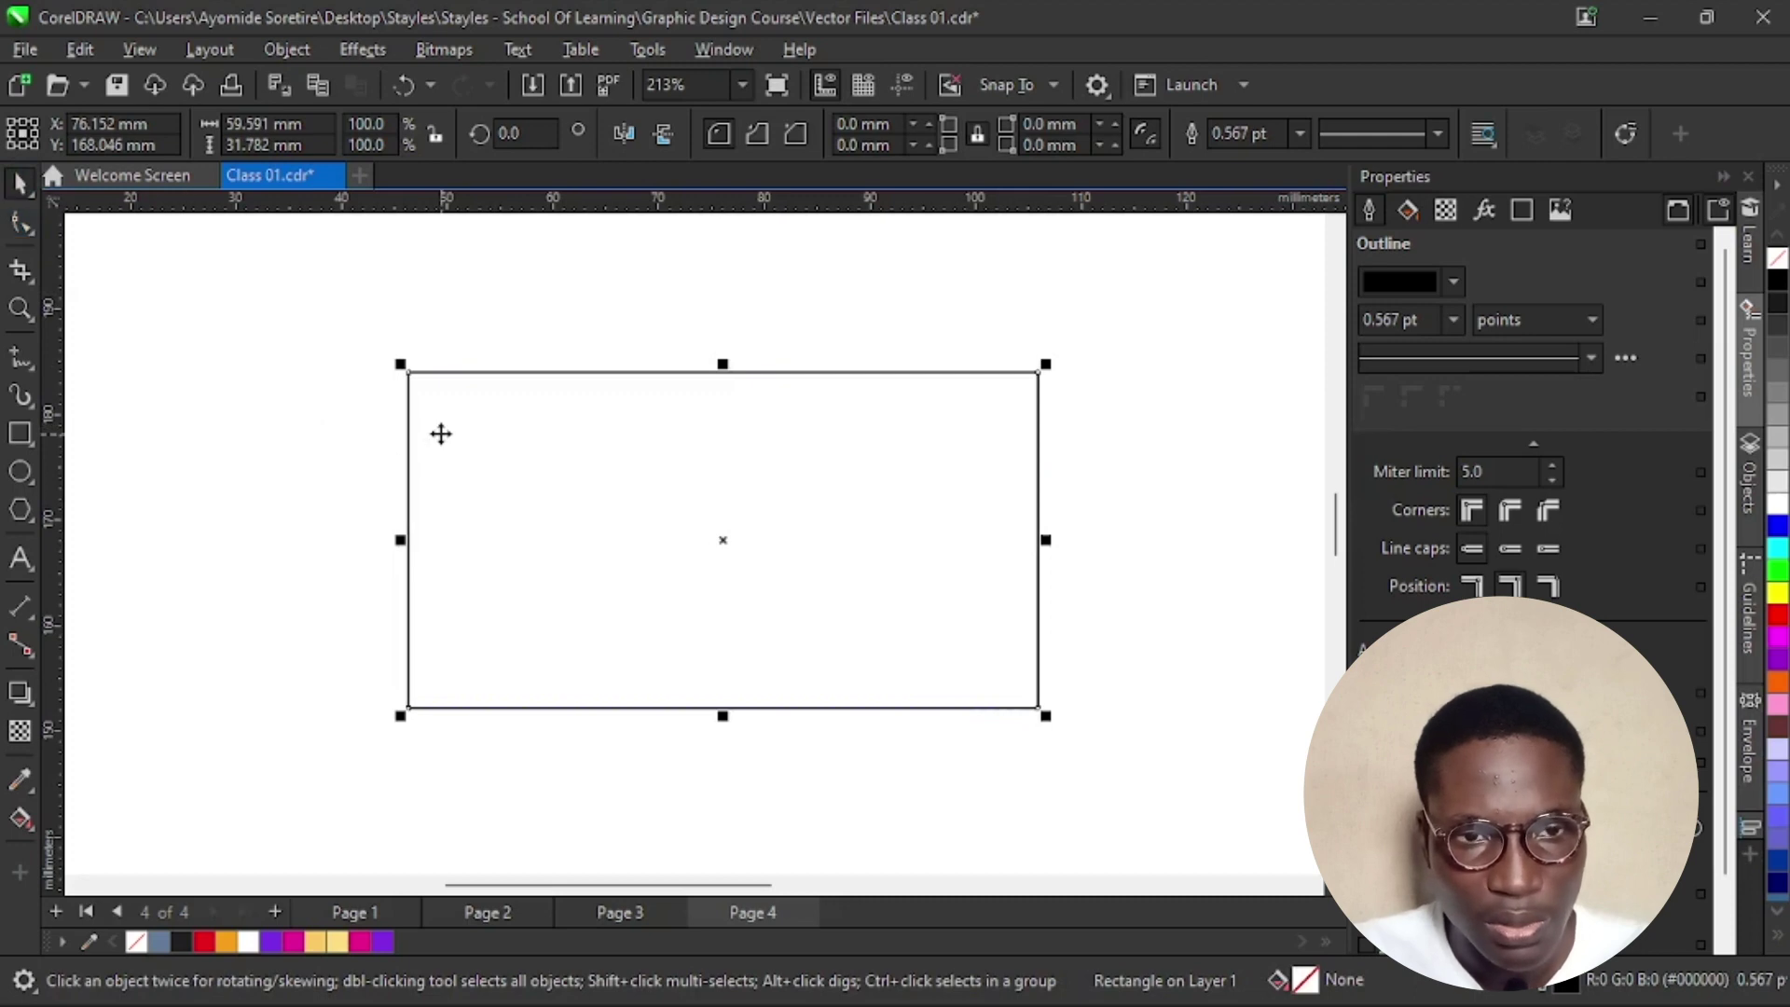
pyautogui.click(22, 221)
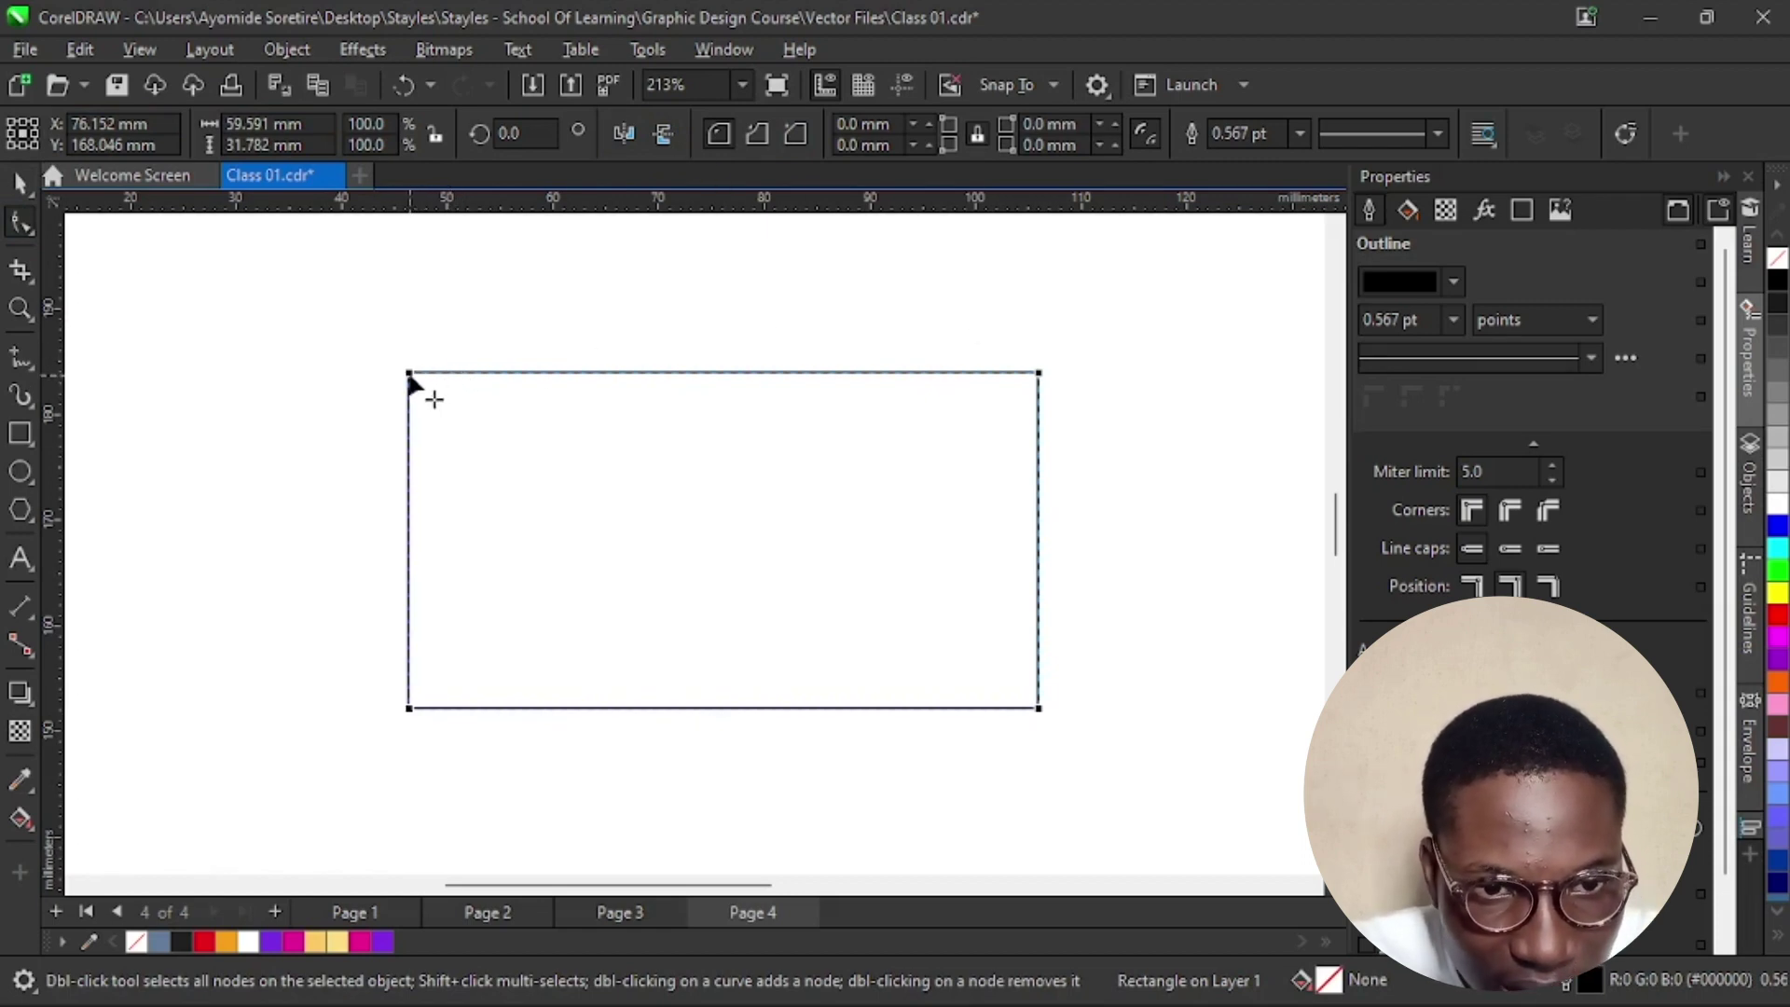
pyautogui.moveTo(410, 378); pyautogui.dragTo(414, 524)
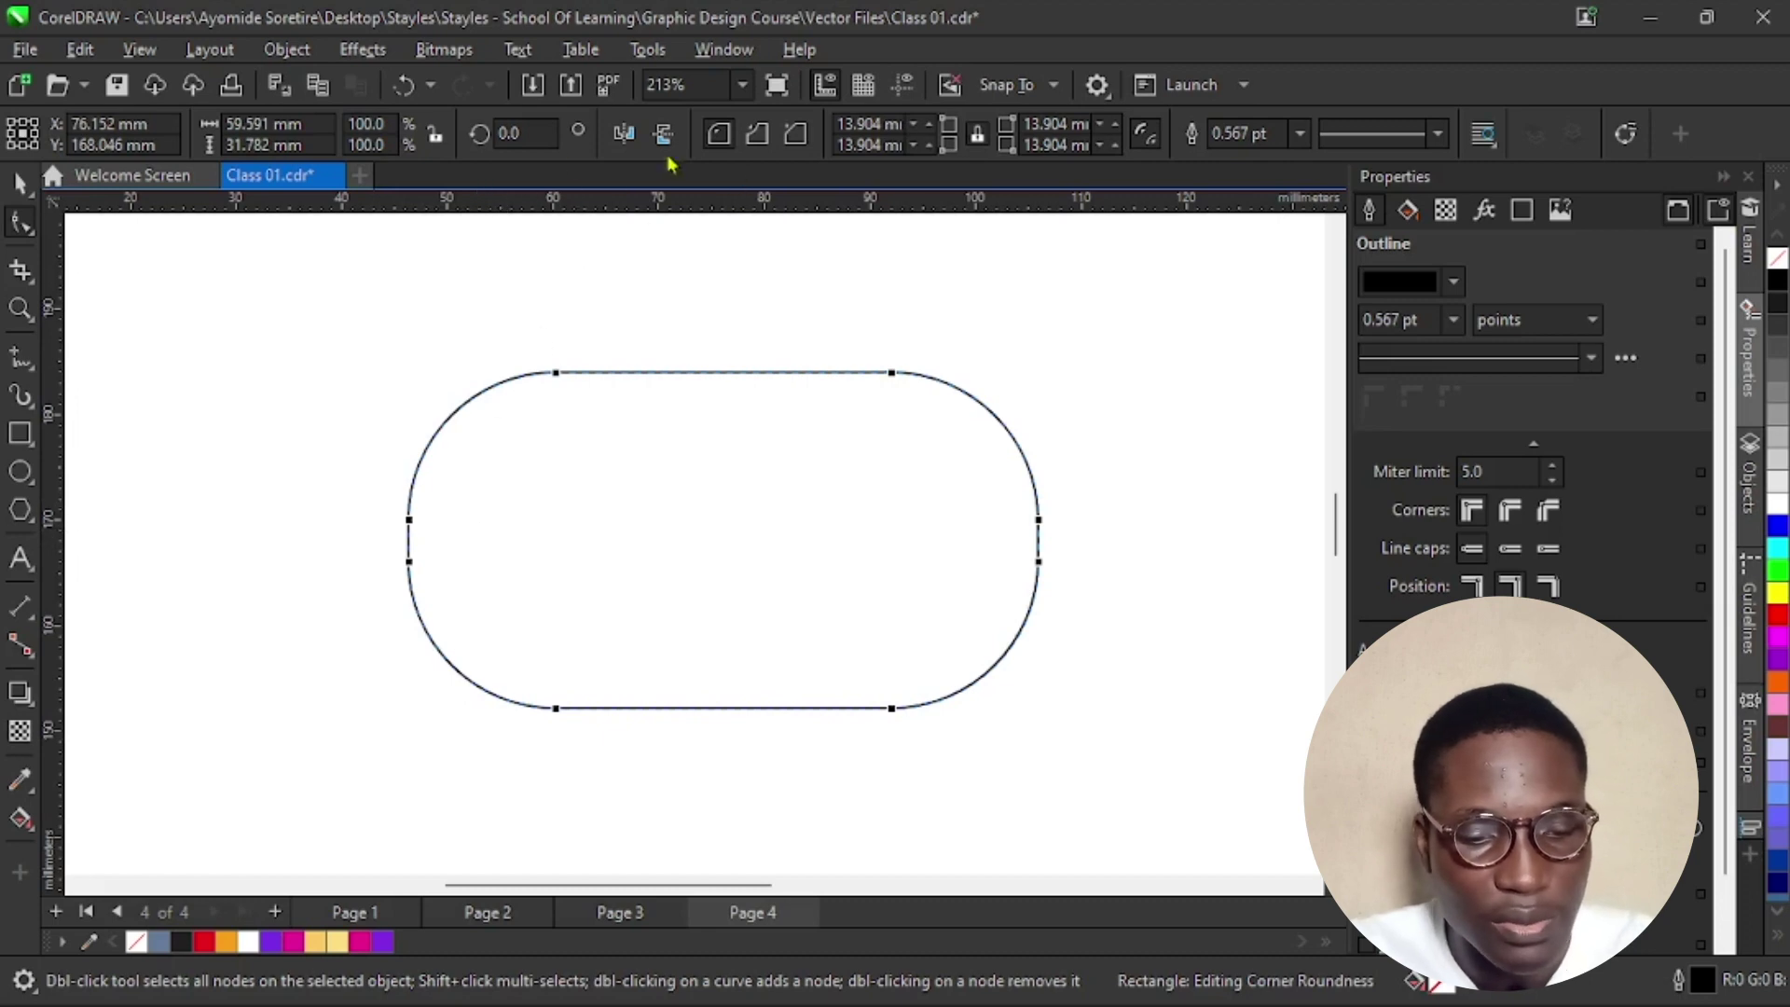
pyautogui.hotkey('ctrl', 'z')
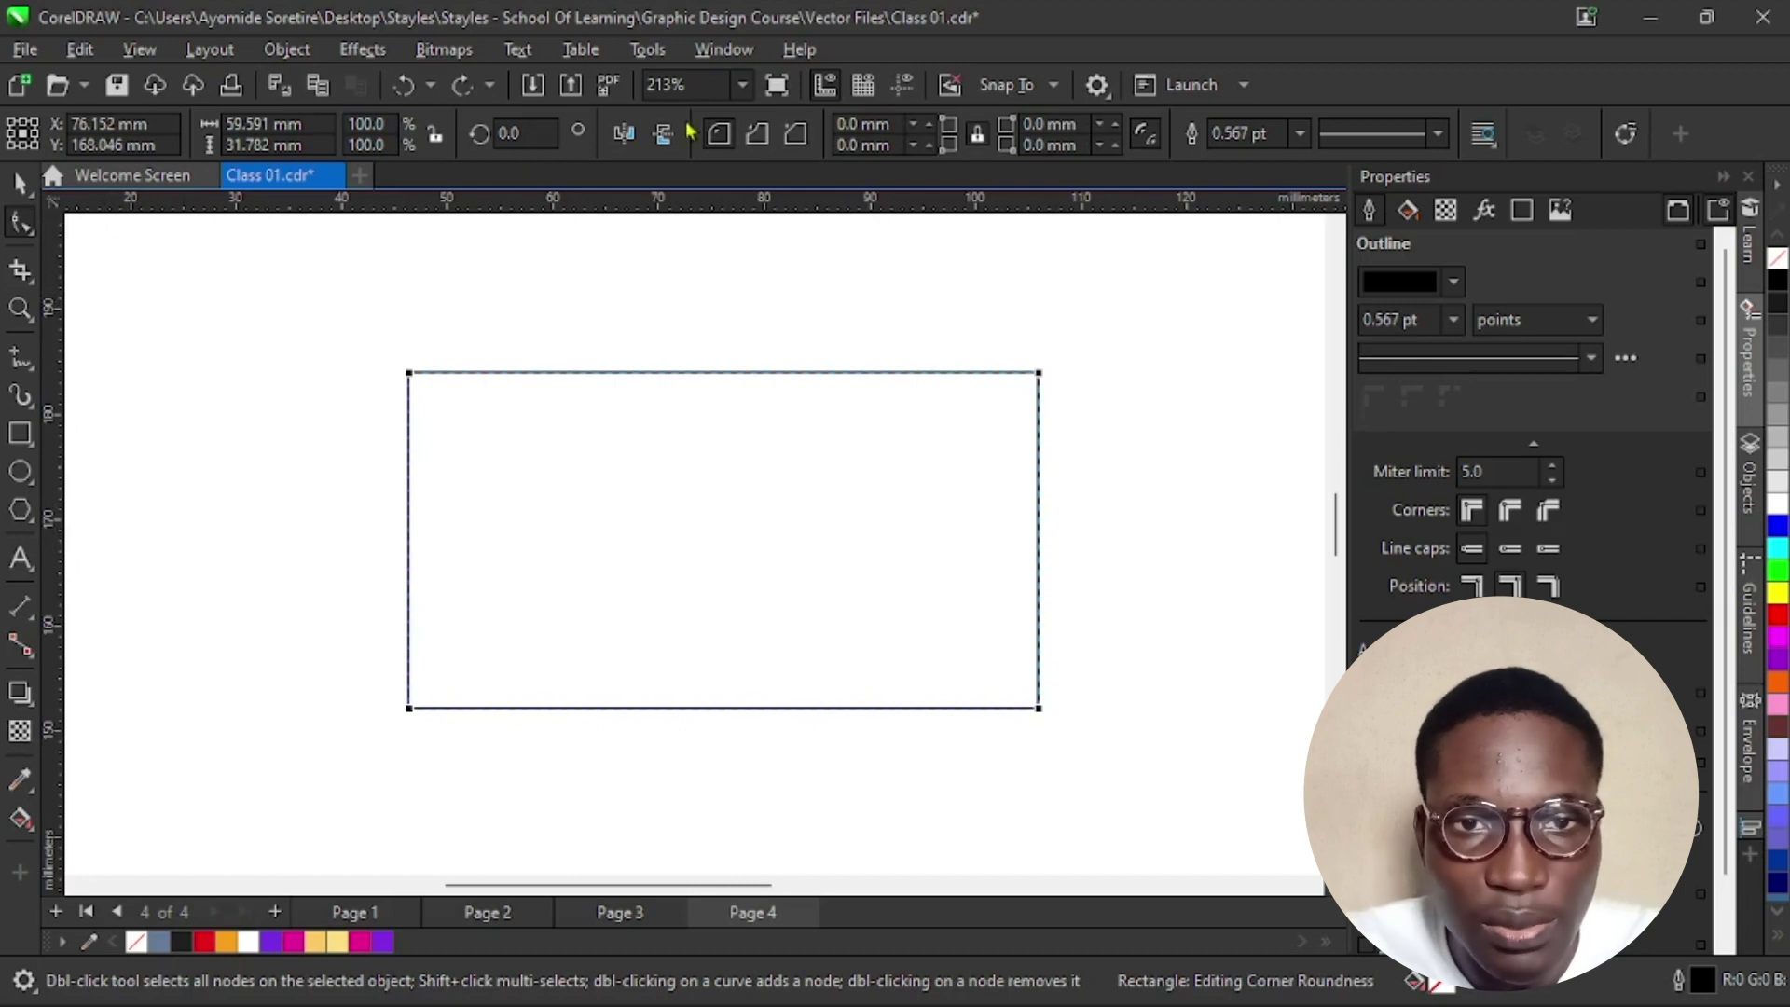
# Switch the rectangle's corner style to scalloped and curve all four corners inward to a radius of about 15.9 mm.
pyautogui.click(758, 136)
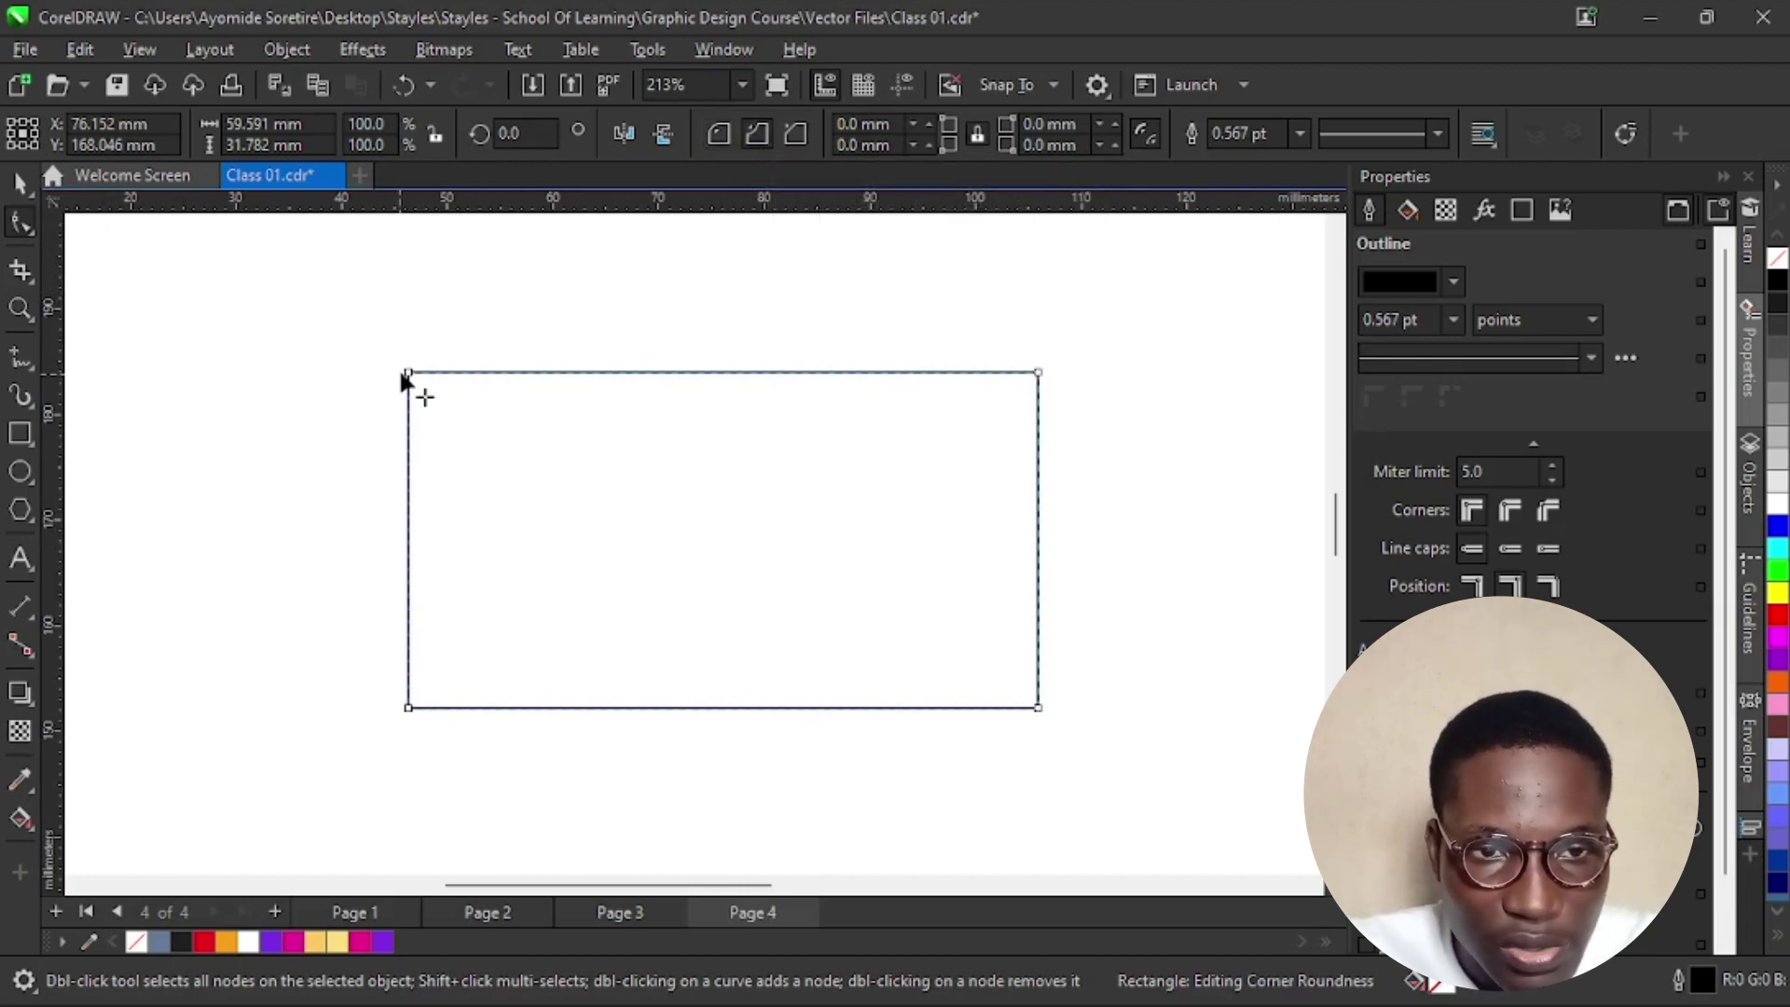
pyautogui.moveTo(408, 421); pyautogui.dragTo(467, 559)
pyautogui.hotkey('ctrl', 'z')
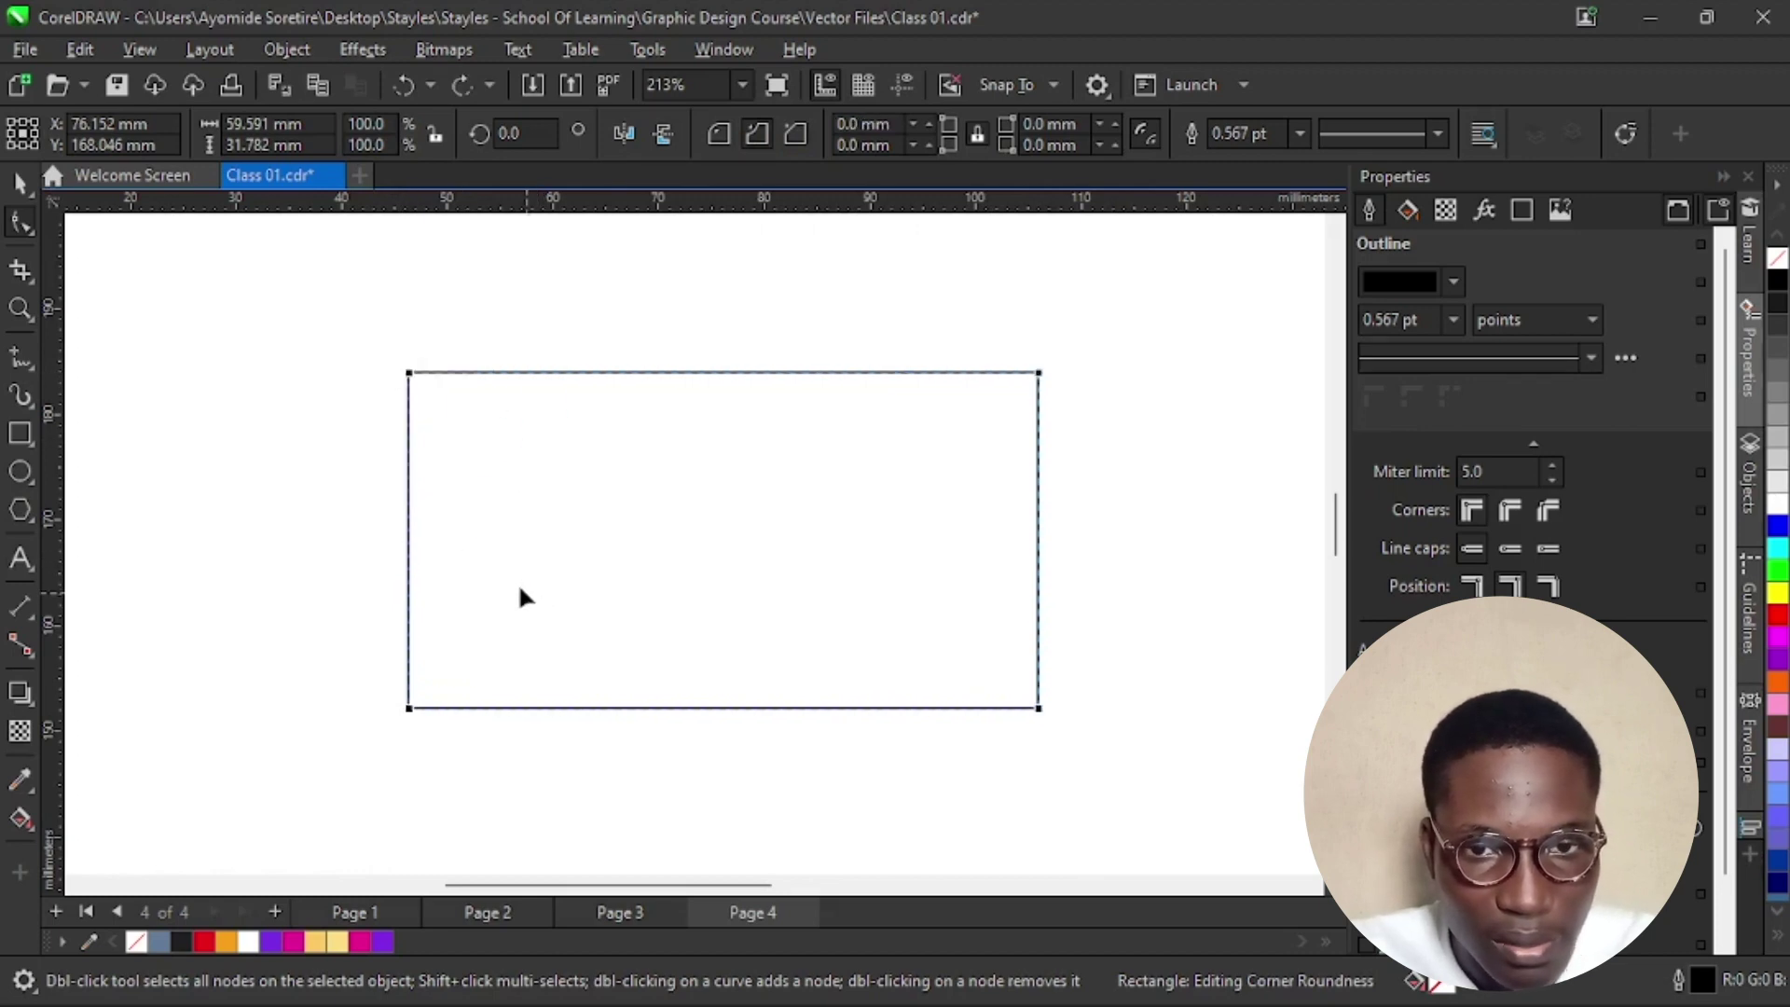
pyautogui.moveTo(418, 381); pyautogui.dragTo(580, 568)
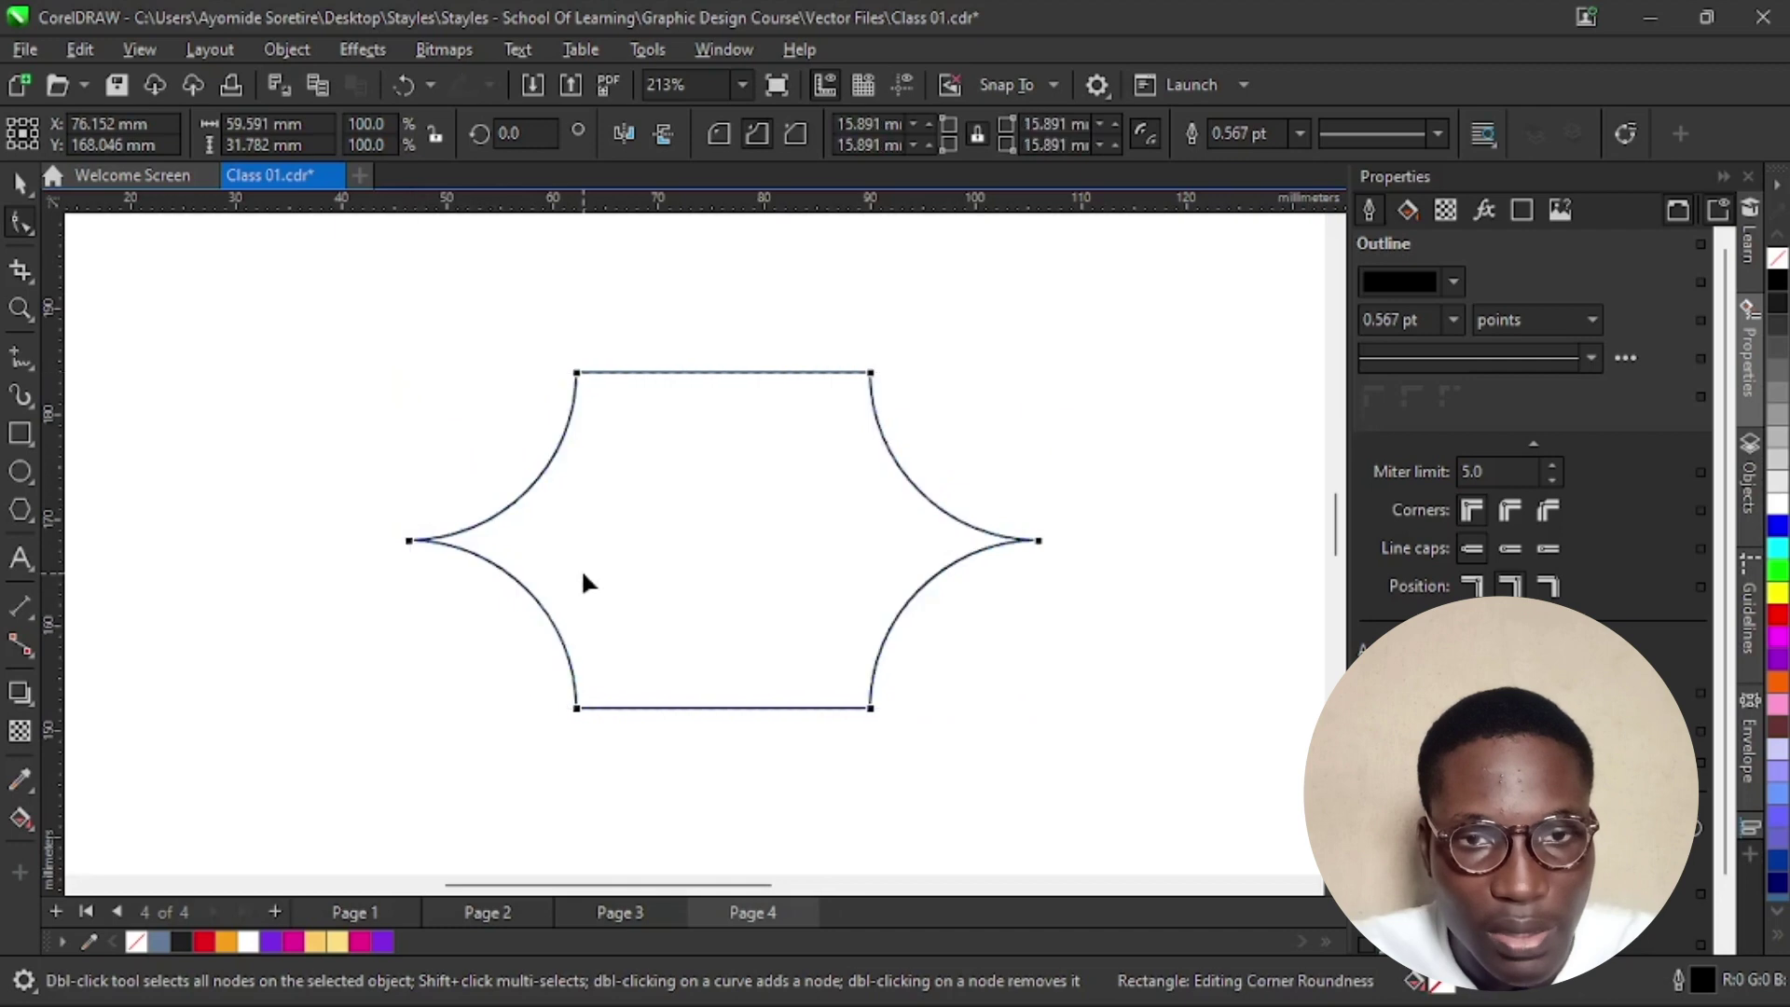
# Undo the scalloped corners, and try the chamfered corner style on all four rectangle corners before undoing it.
pyautogui.hotkey('ctrl', 'z')
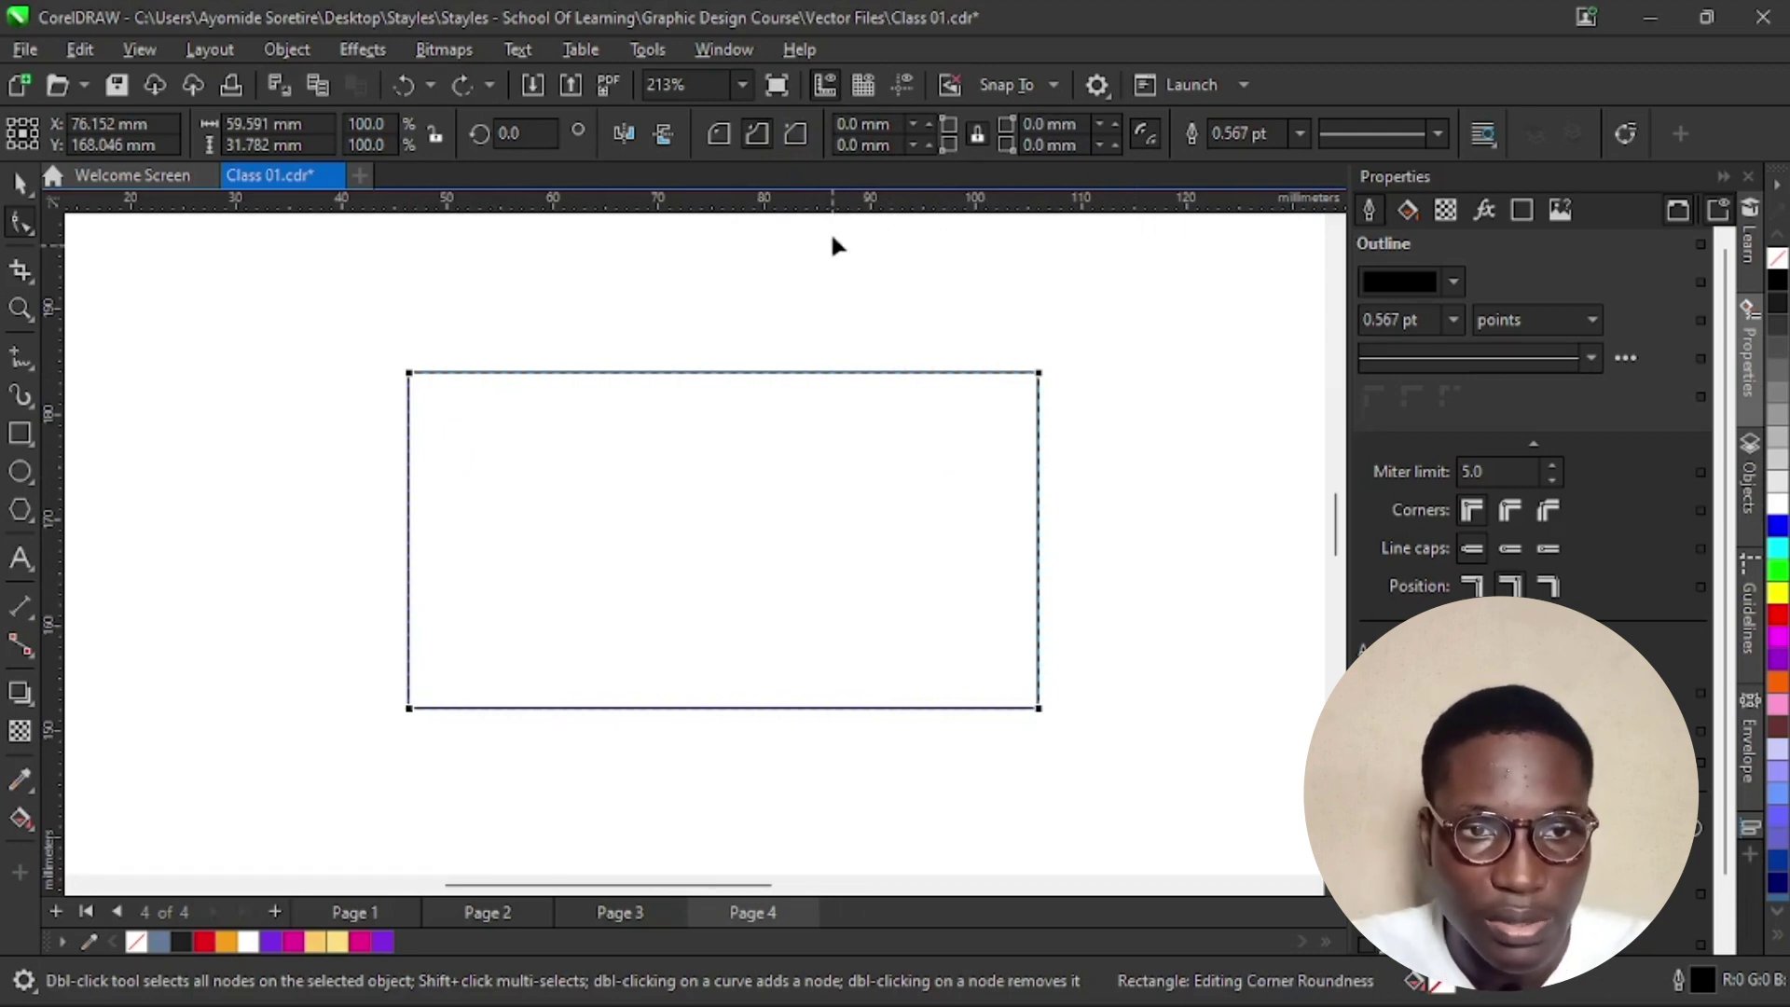
pyautogui.click(796, 134)
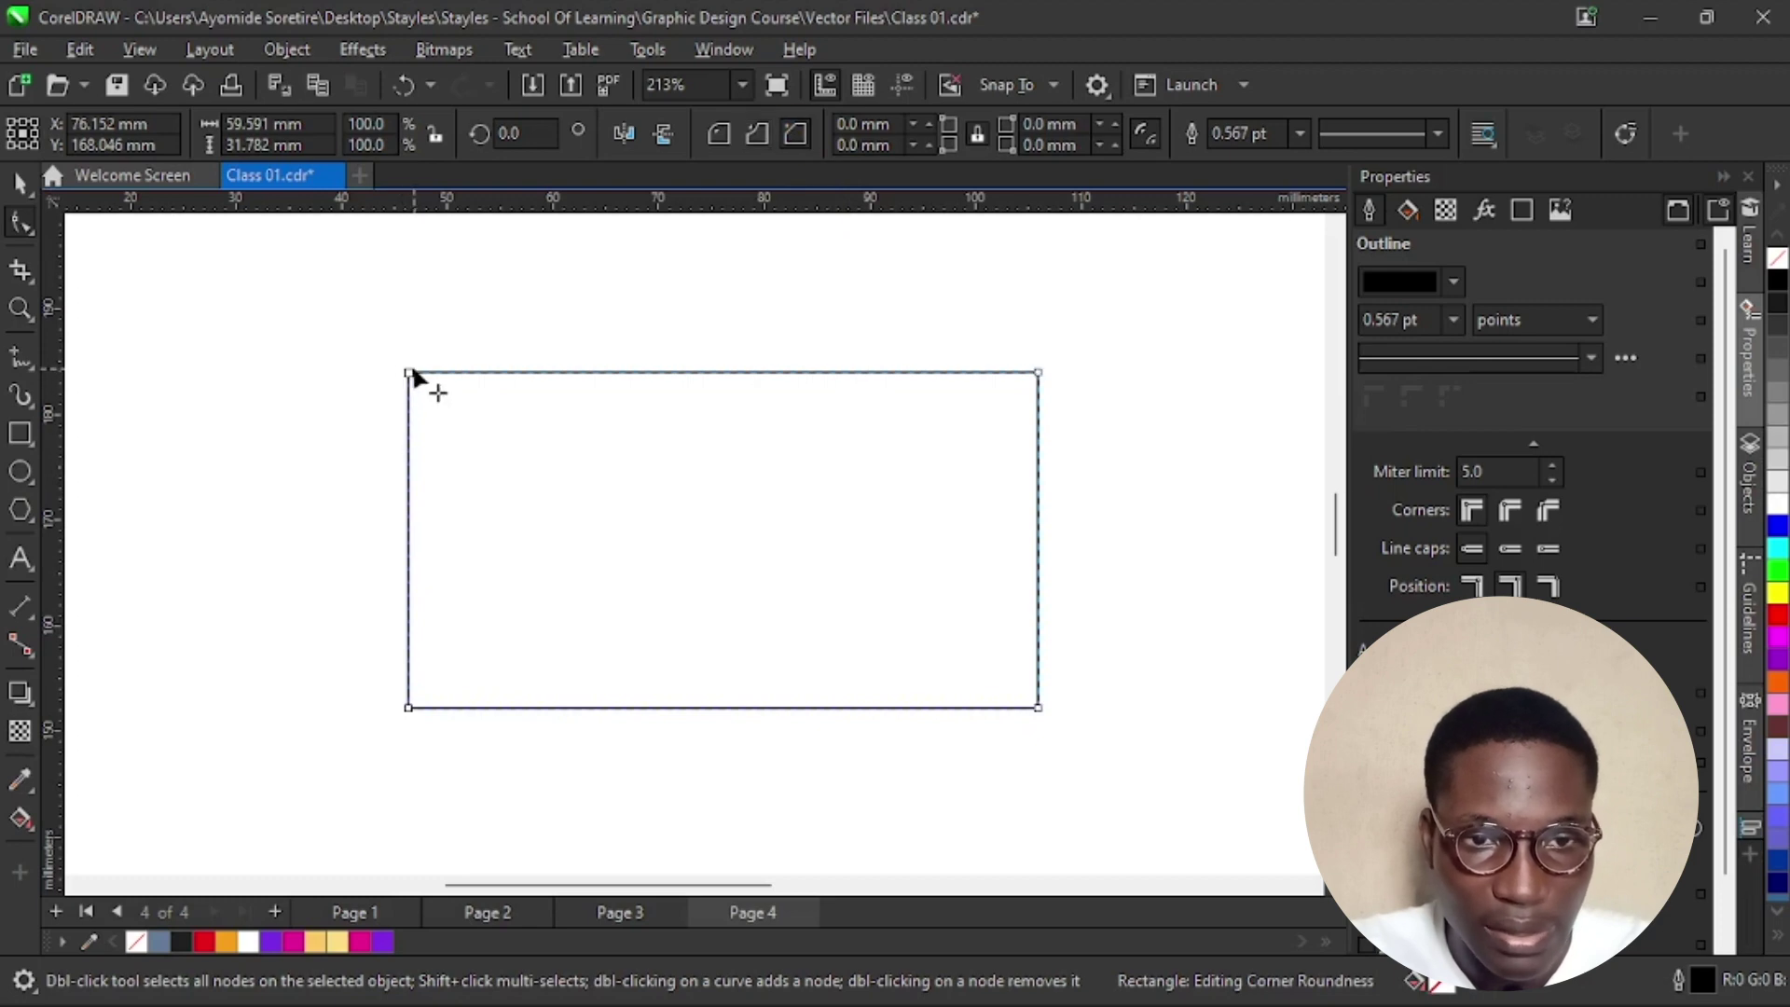
pyautogui.moveTo(410, 373); pyautogui.dragTo(548, 563)
pyautogui.hotkey('ctrl', 'z')
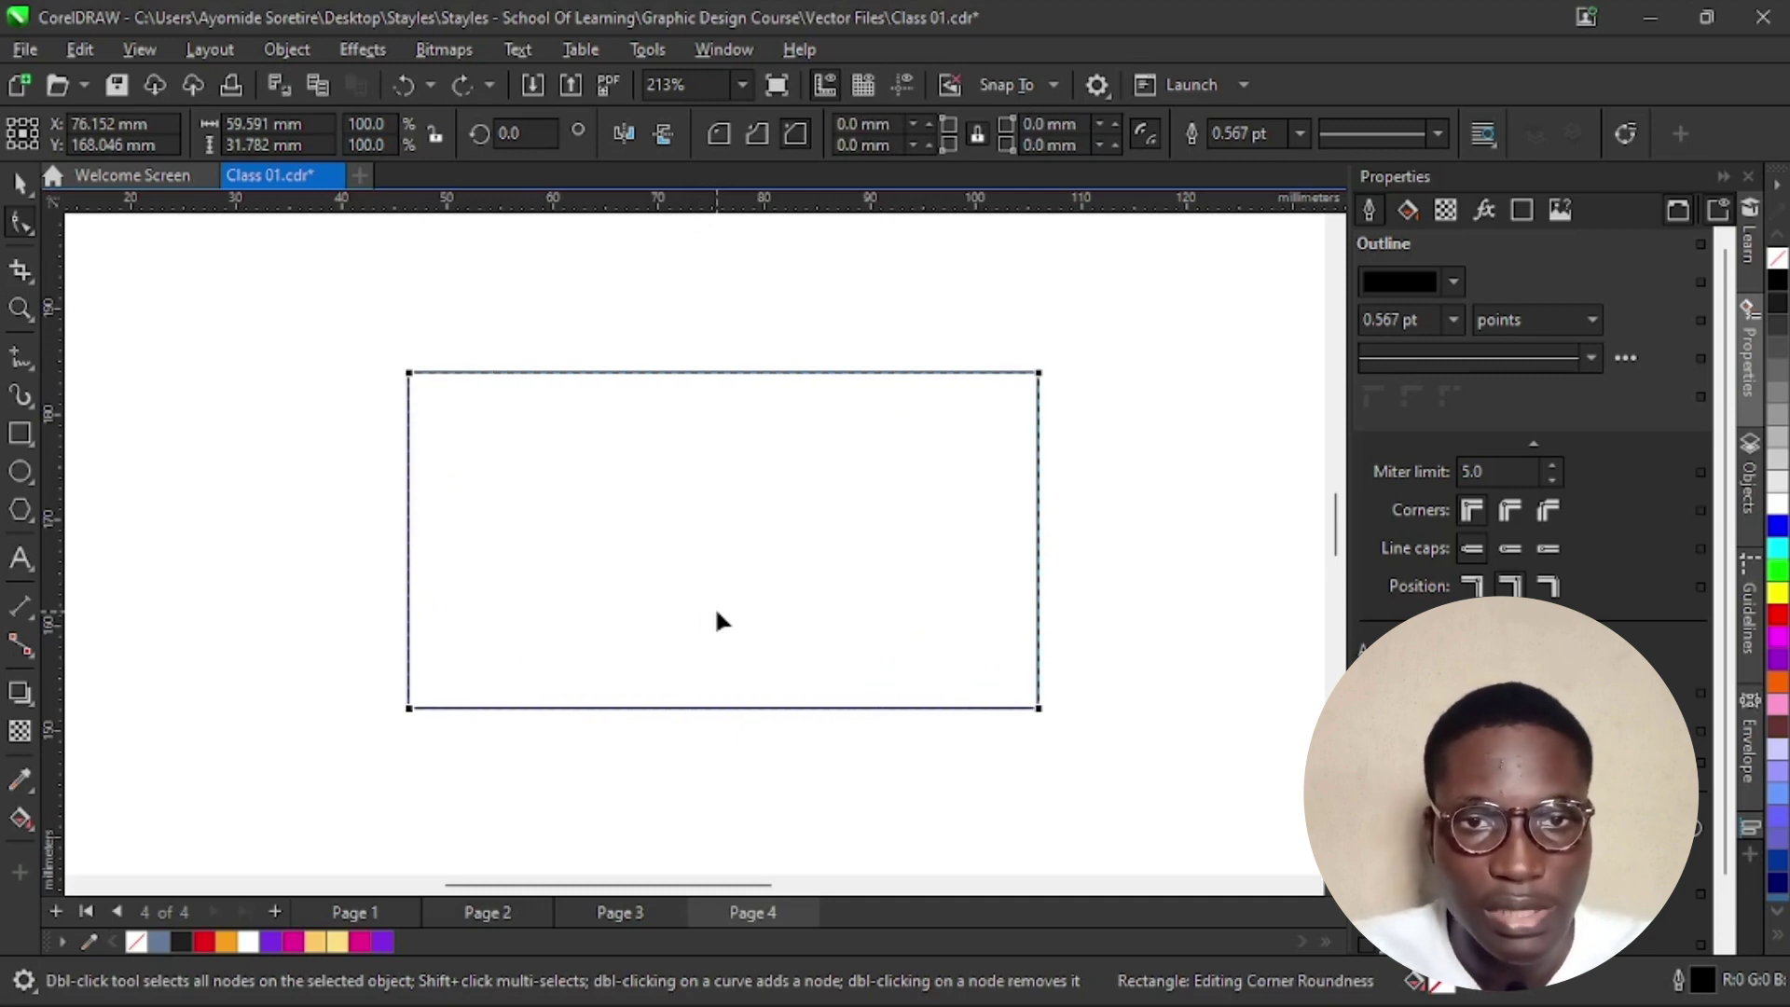
# Try rounding only the rectangle's top-left corner with the round corner style to a radius of about 15.9 mm, and undo it.
pyautogui.click(719, 133)
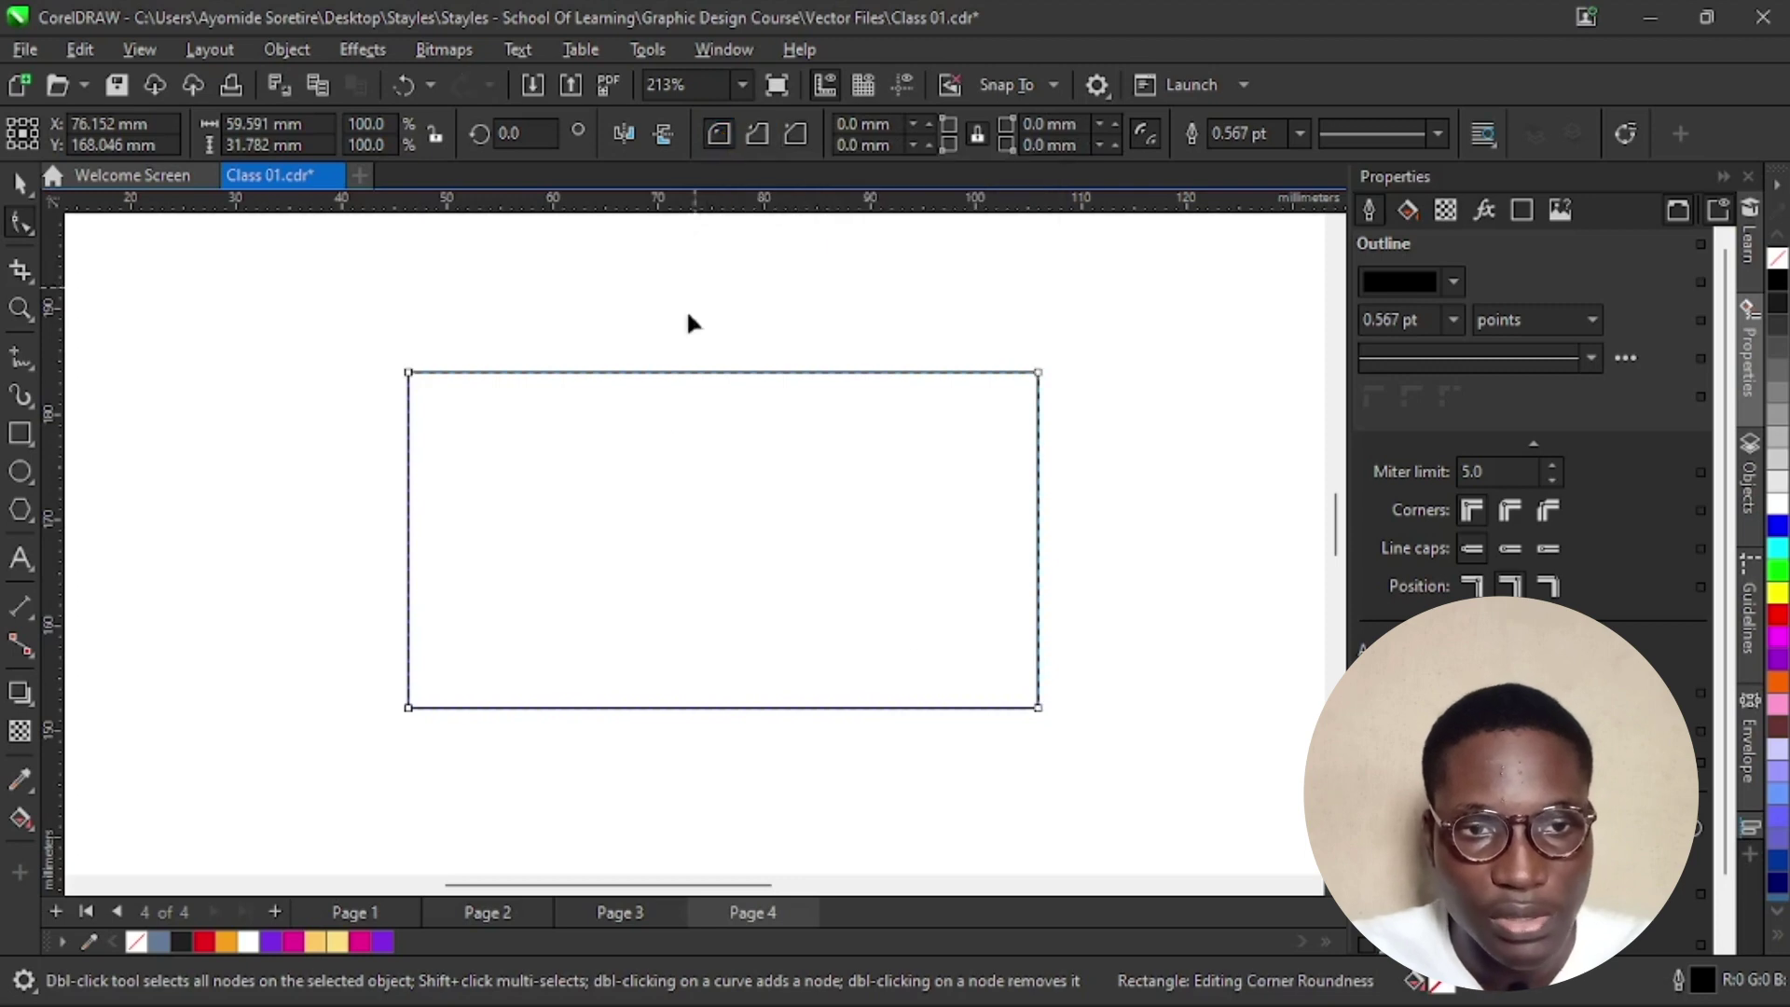
pyautogui.click(409, 373)
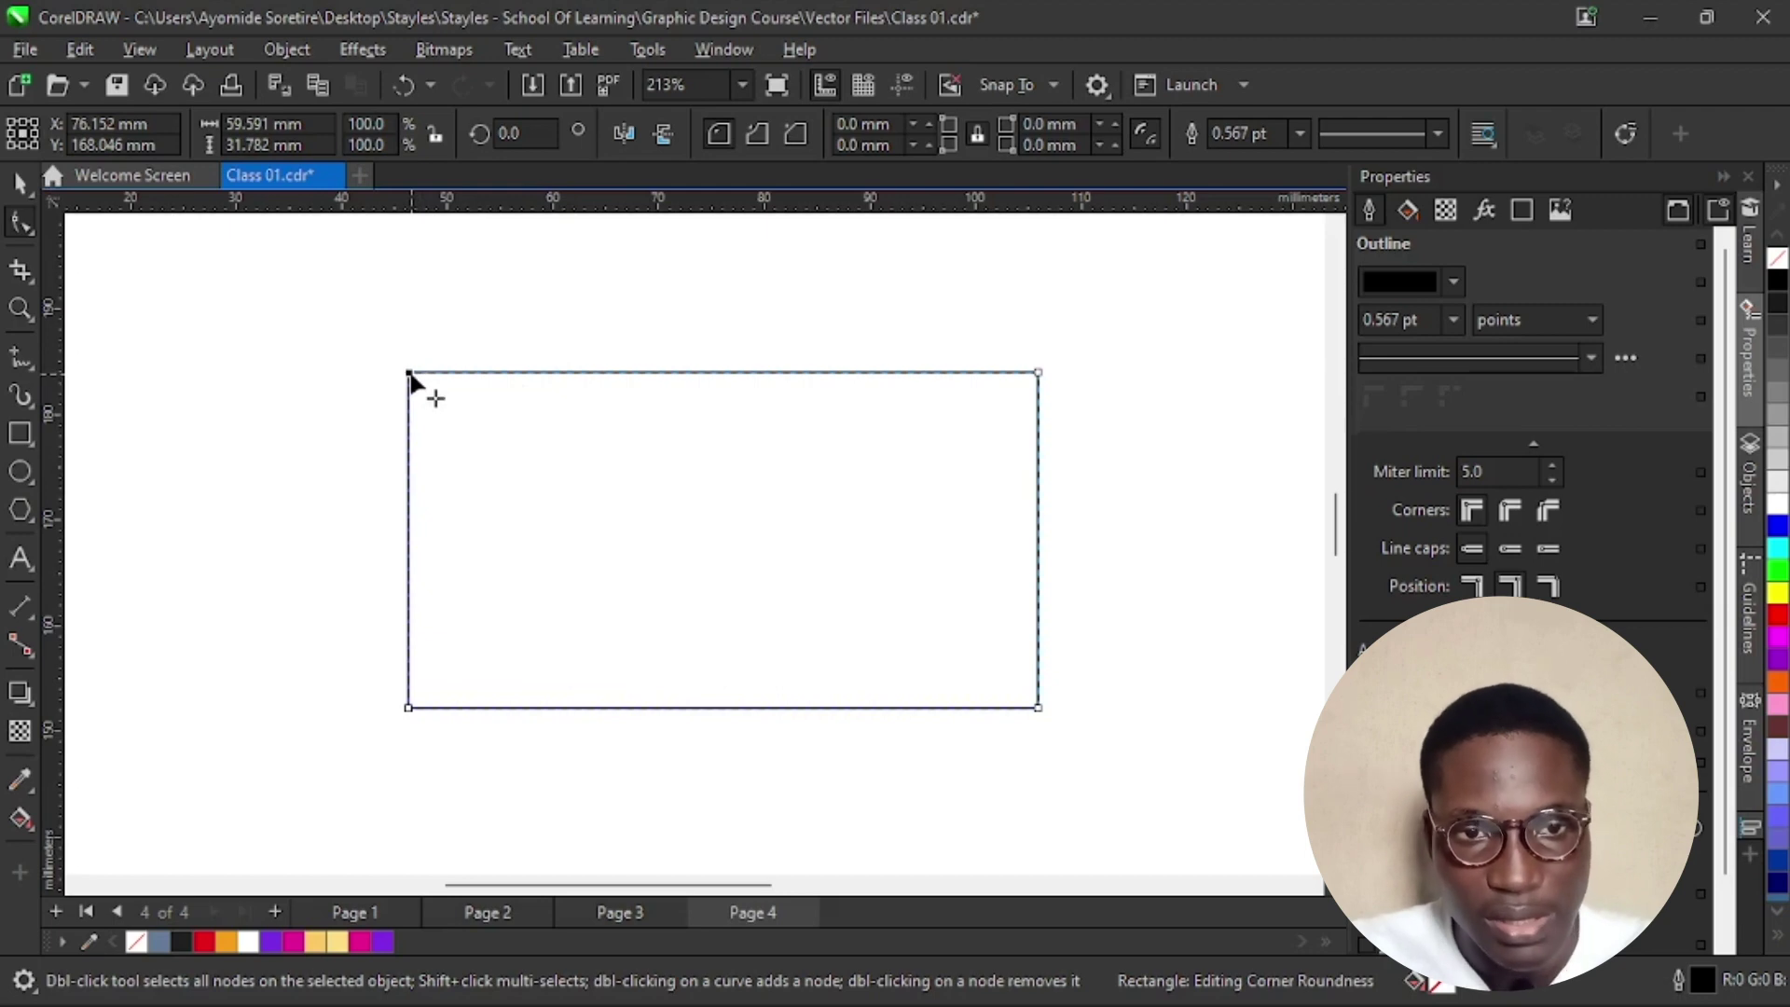
pyautogui.moveTo(417, 375); pyautogui.dragTo(640, 632)
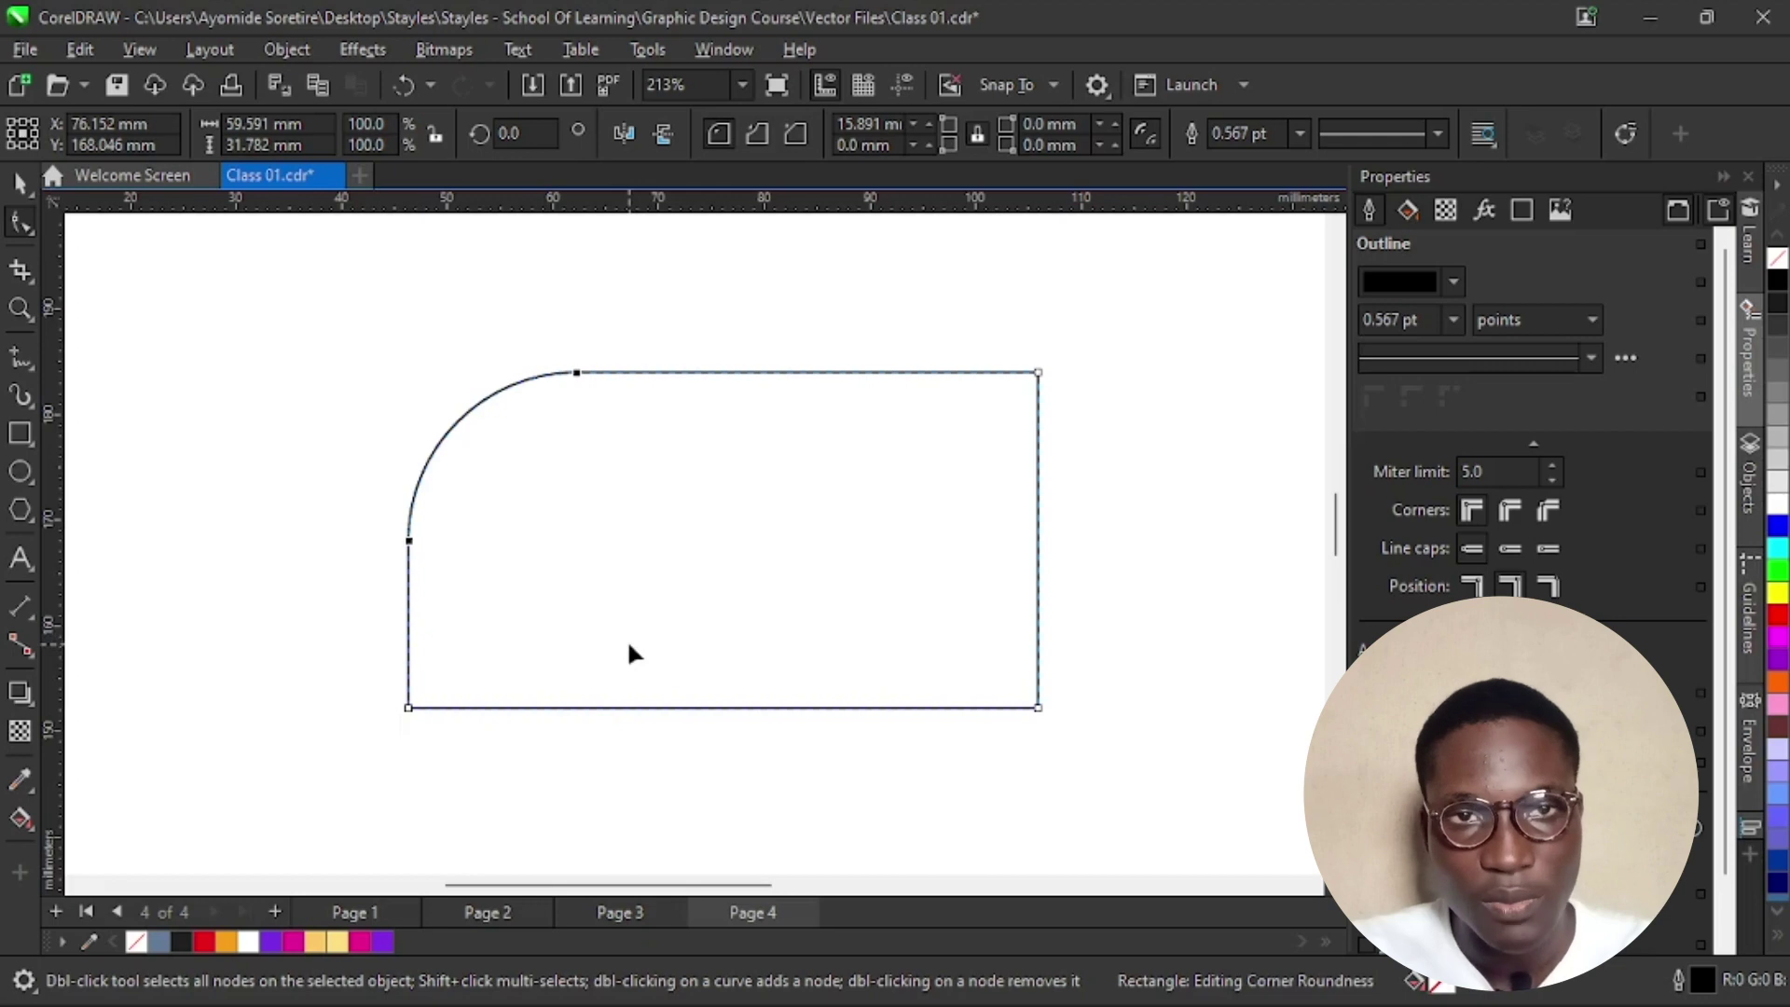
pyautogui.hotkey('ctrl', 'z')
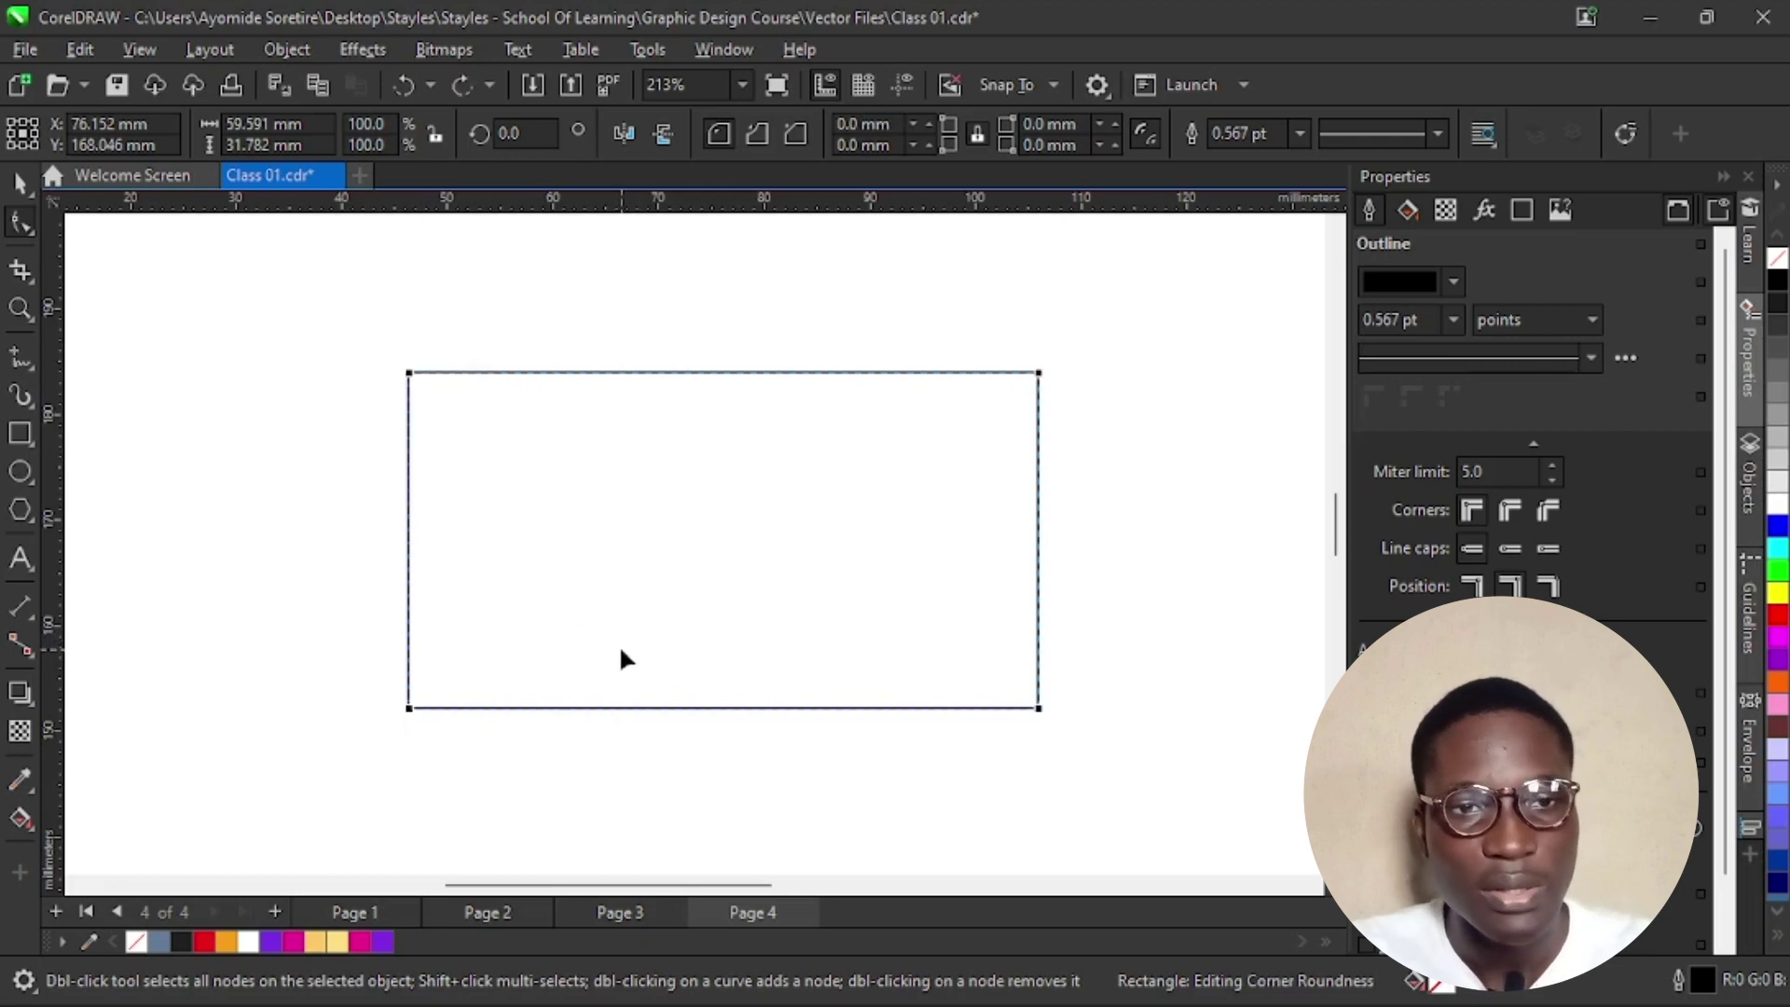
# Convert the rectangle to curves and add one node on its left edge and one on its top edge near the top-left corner.
pyautogui.click(20, 183)
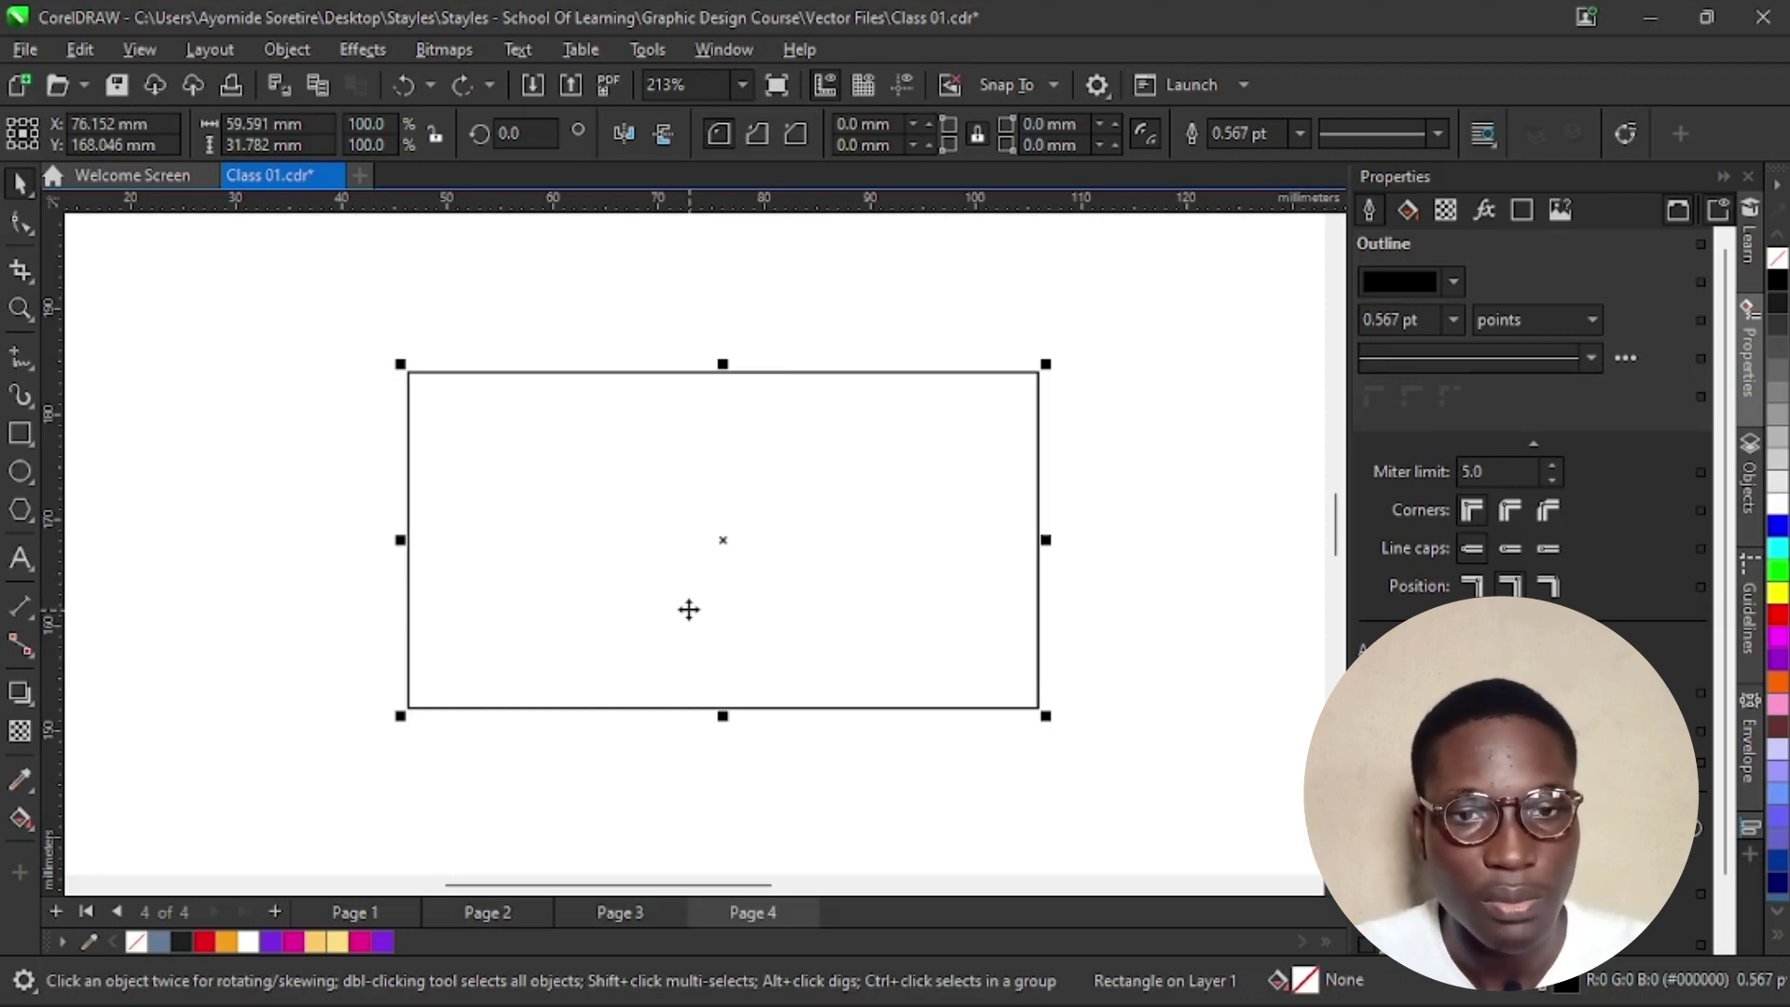
pyautogui.hotkey('ctrl', 'q')
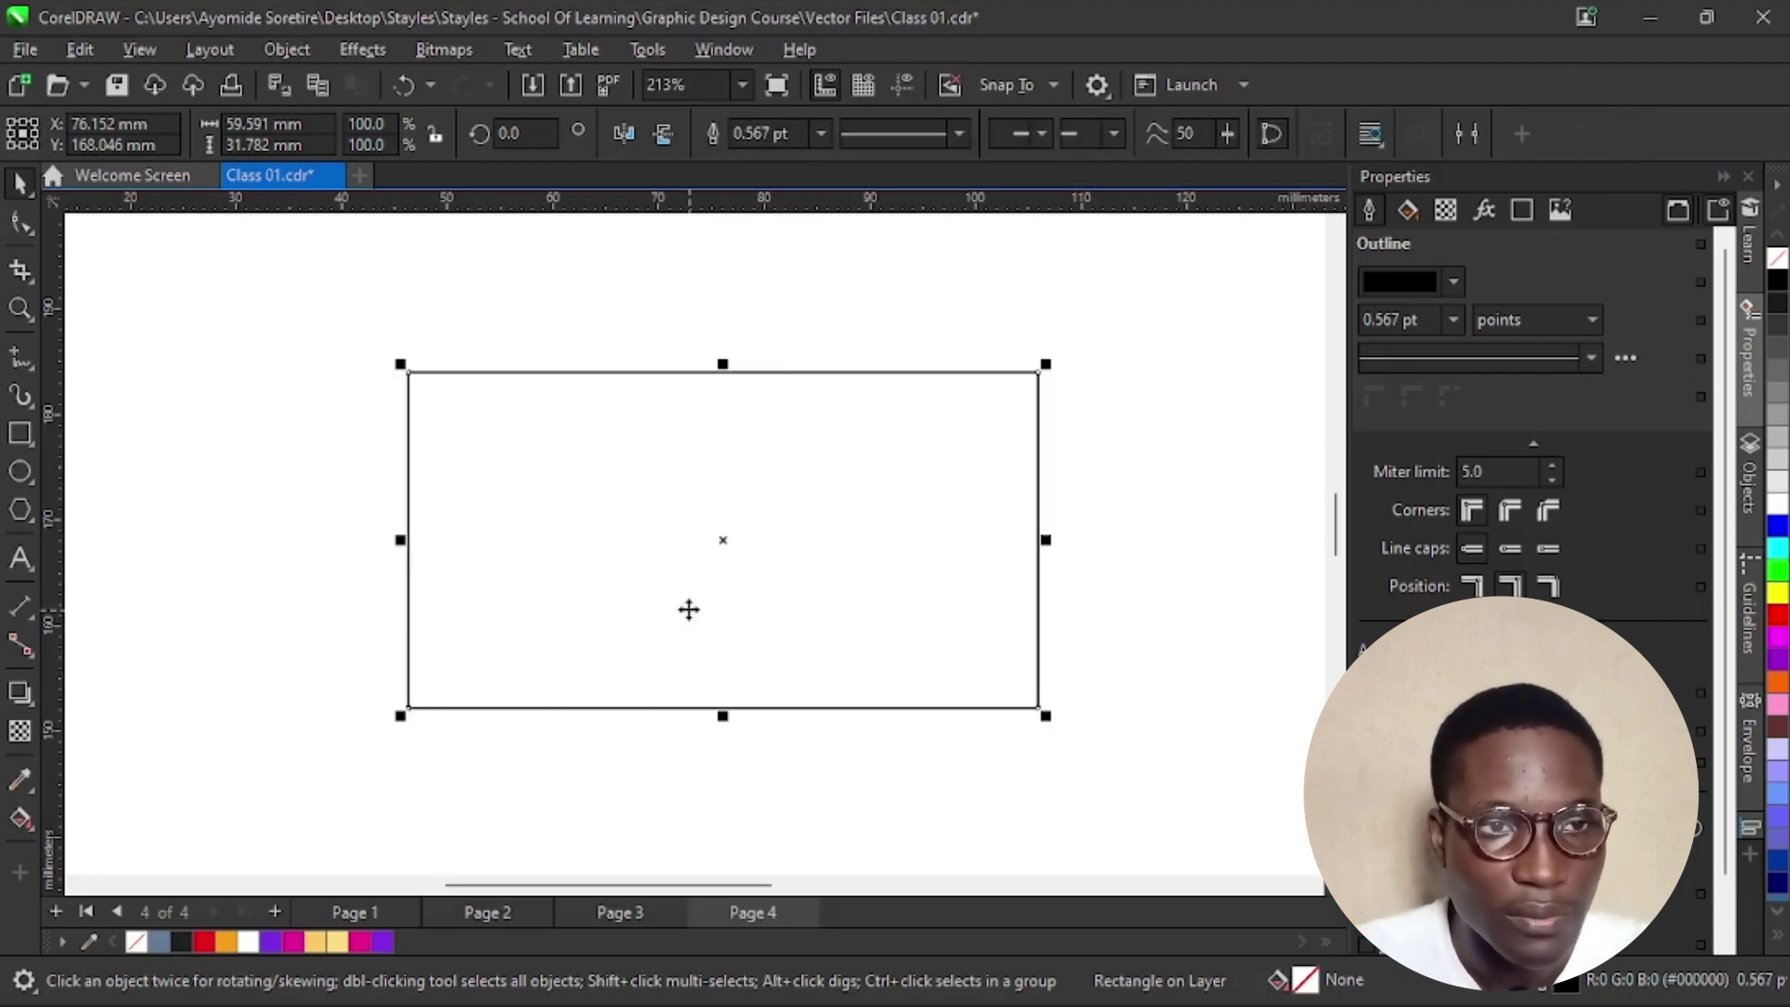
pyautogui.click(20, 224)
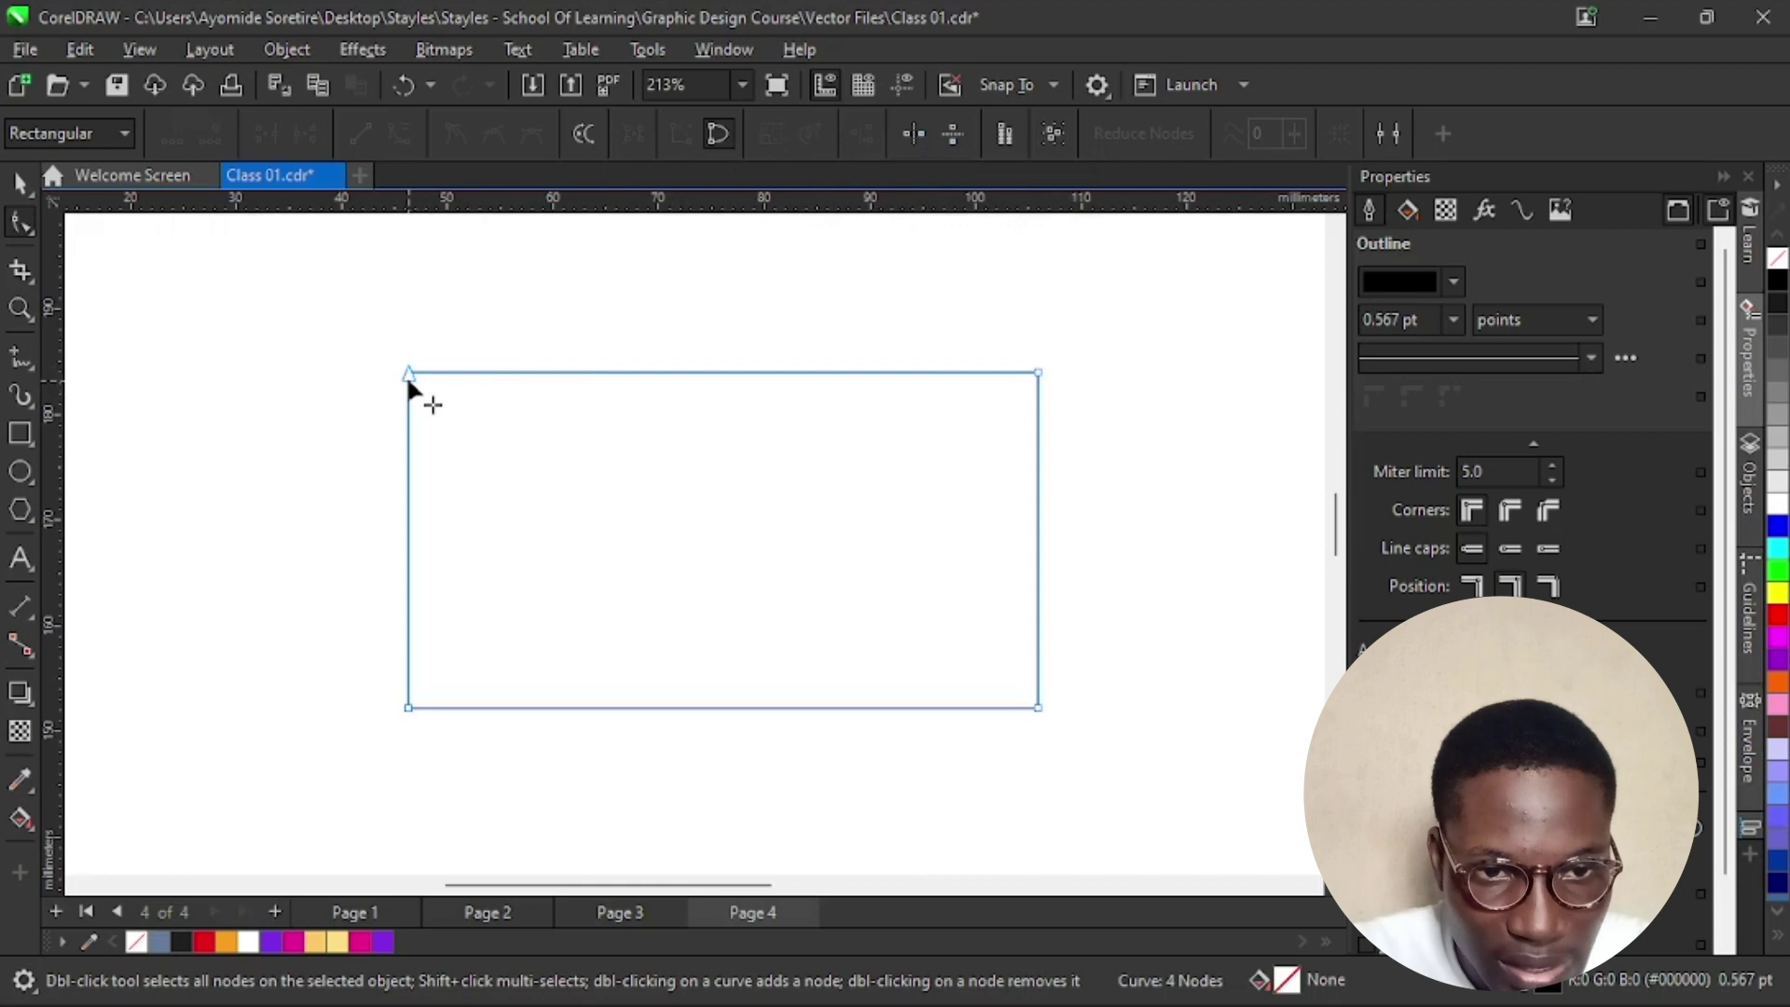
pyautogui.doubleClick(407, 485)
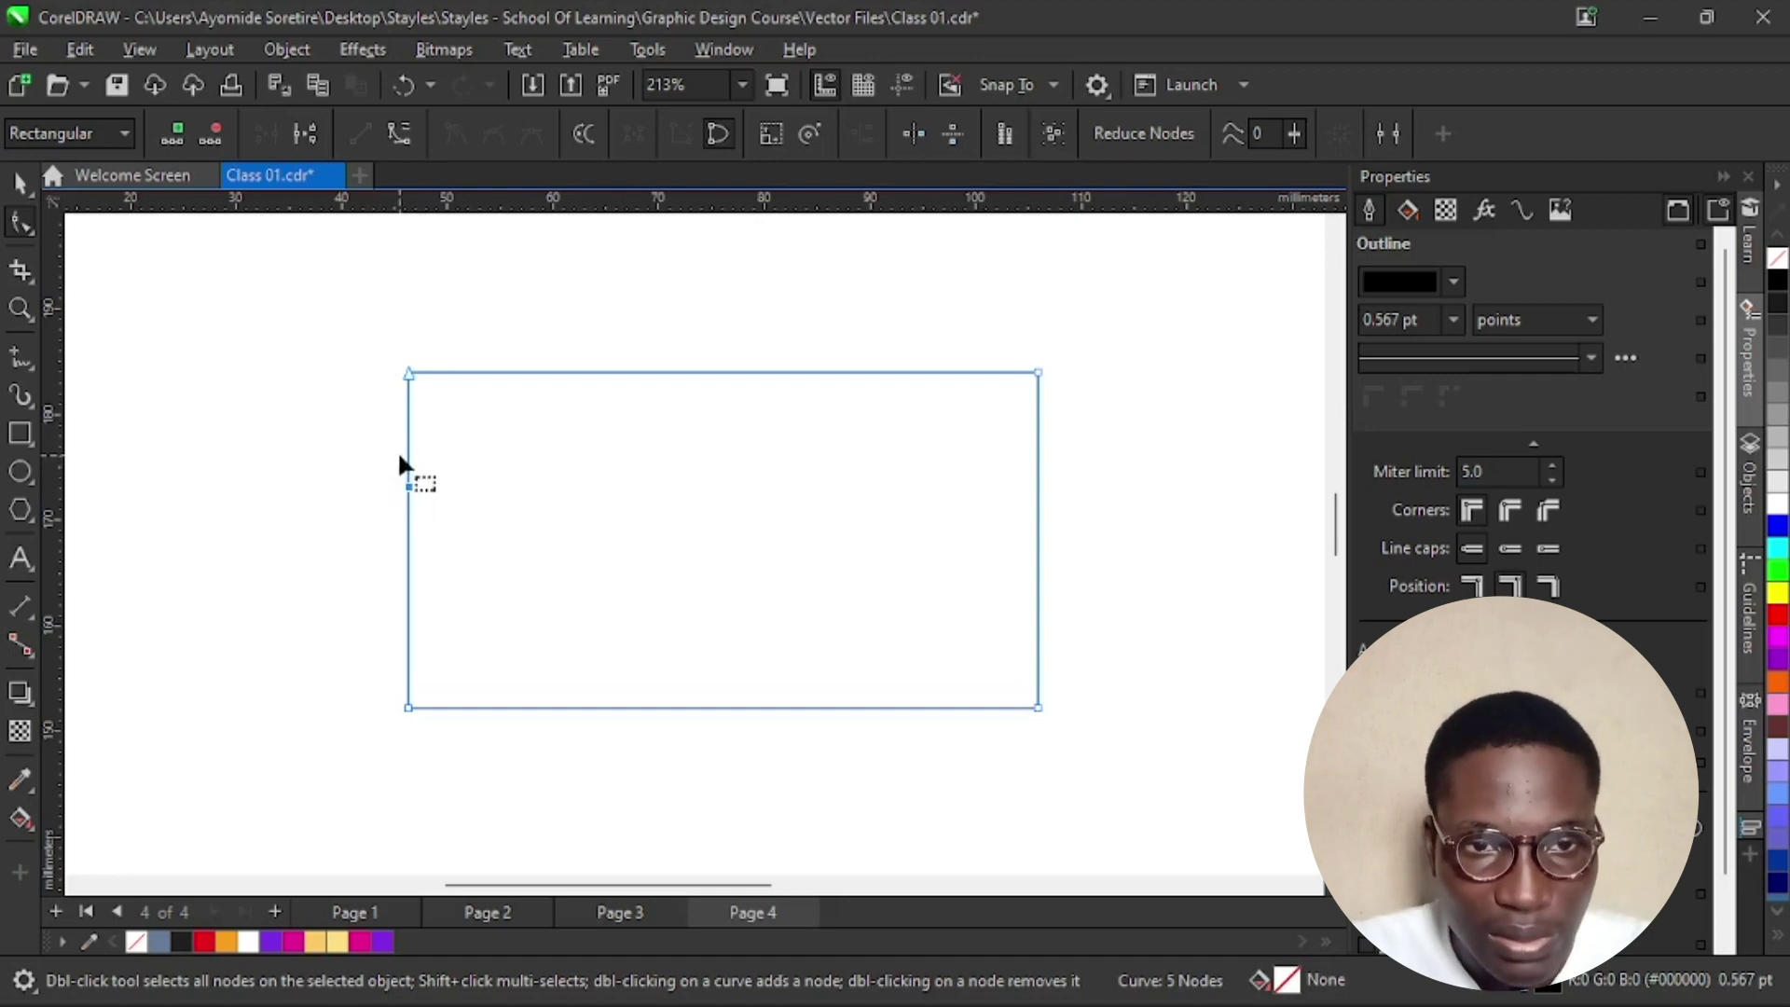
pyautogui.doubleClick(518, 373)
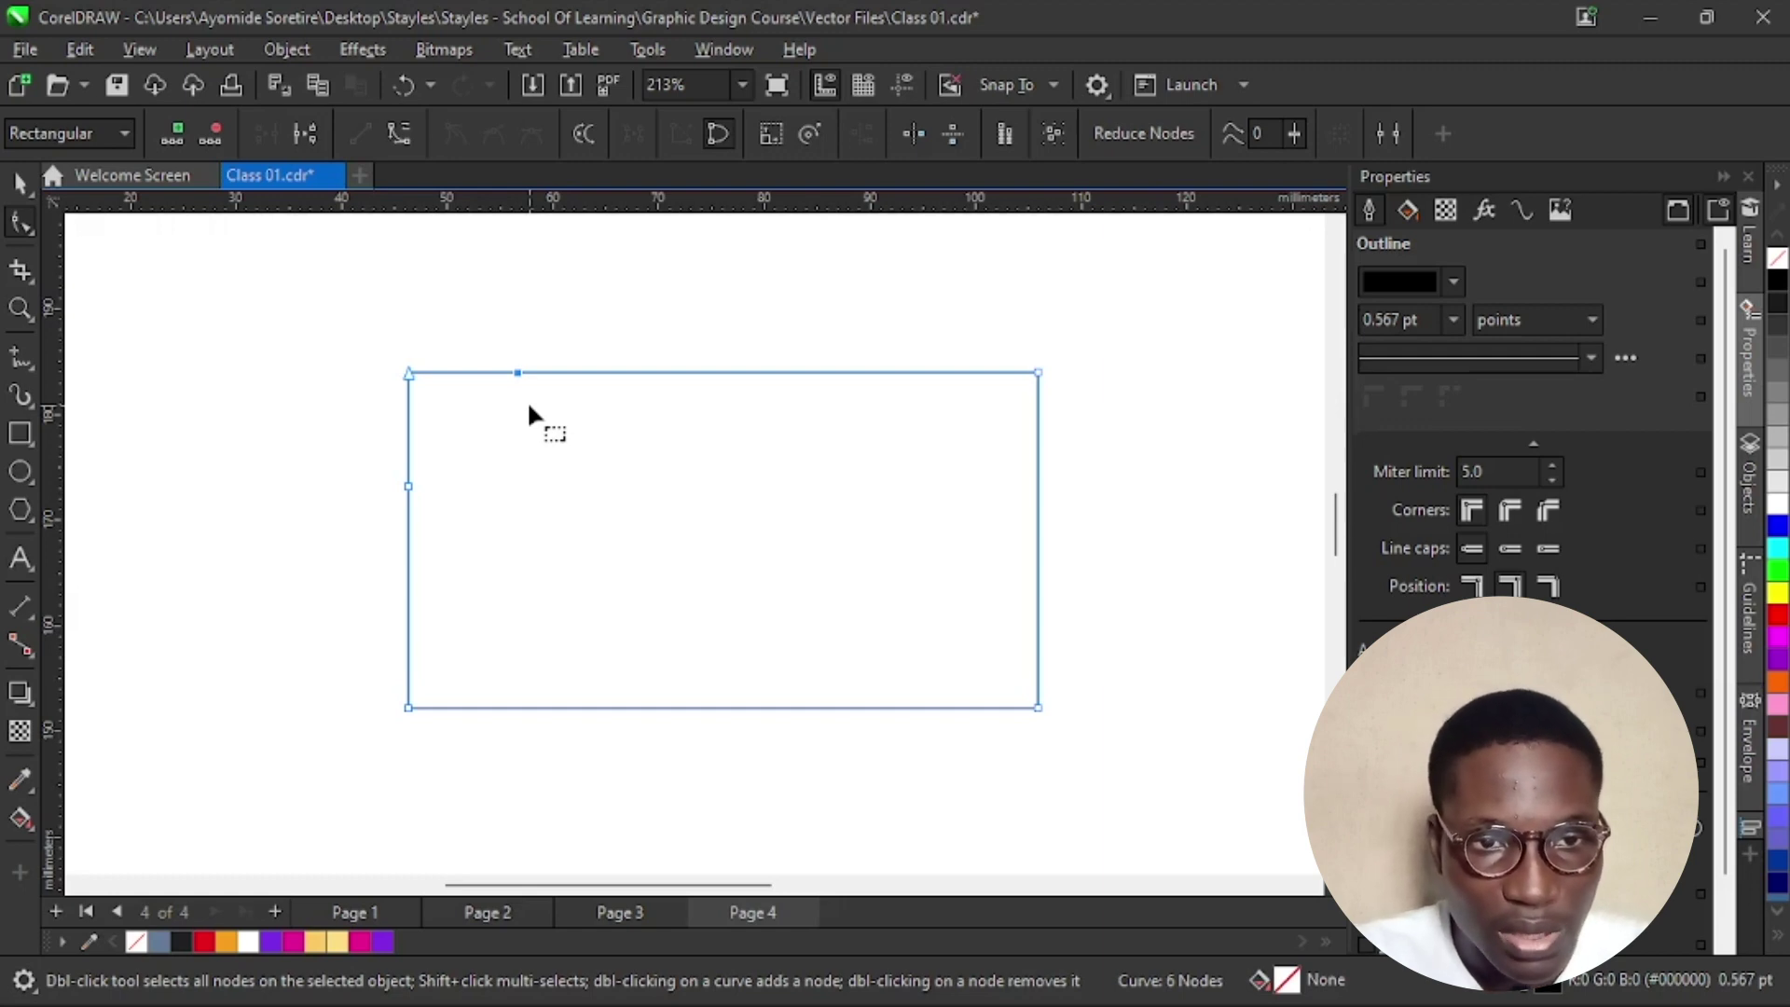
# Try cutting off the shape's top-left corner by deleting its corner node, and undo the deletion.
pyautogui.doubleClick(410, 372)
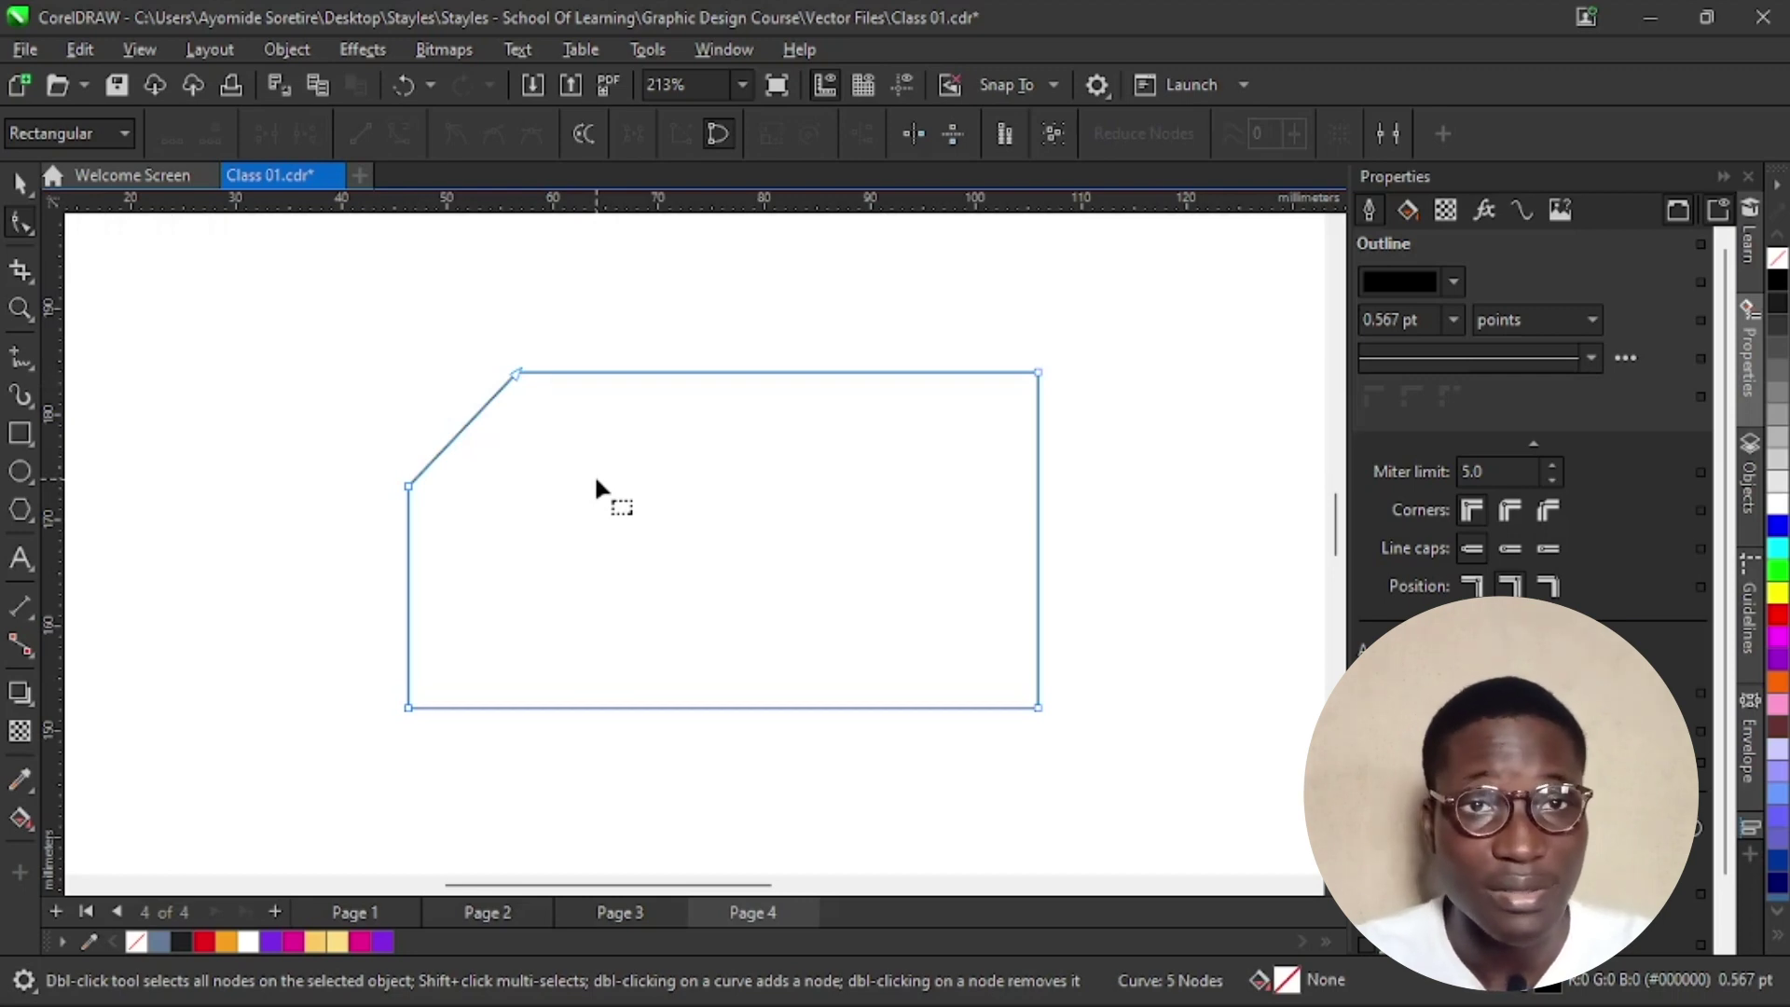
pyautogui.hotkey('ctrl', 'z')
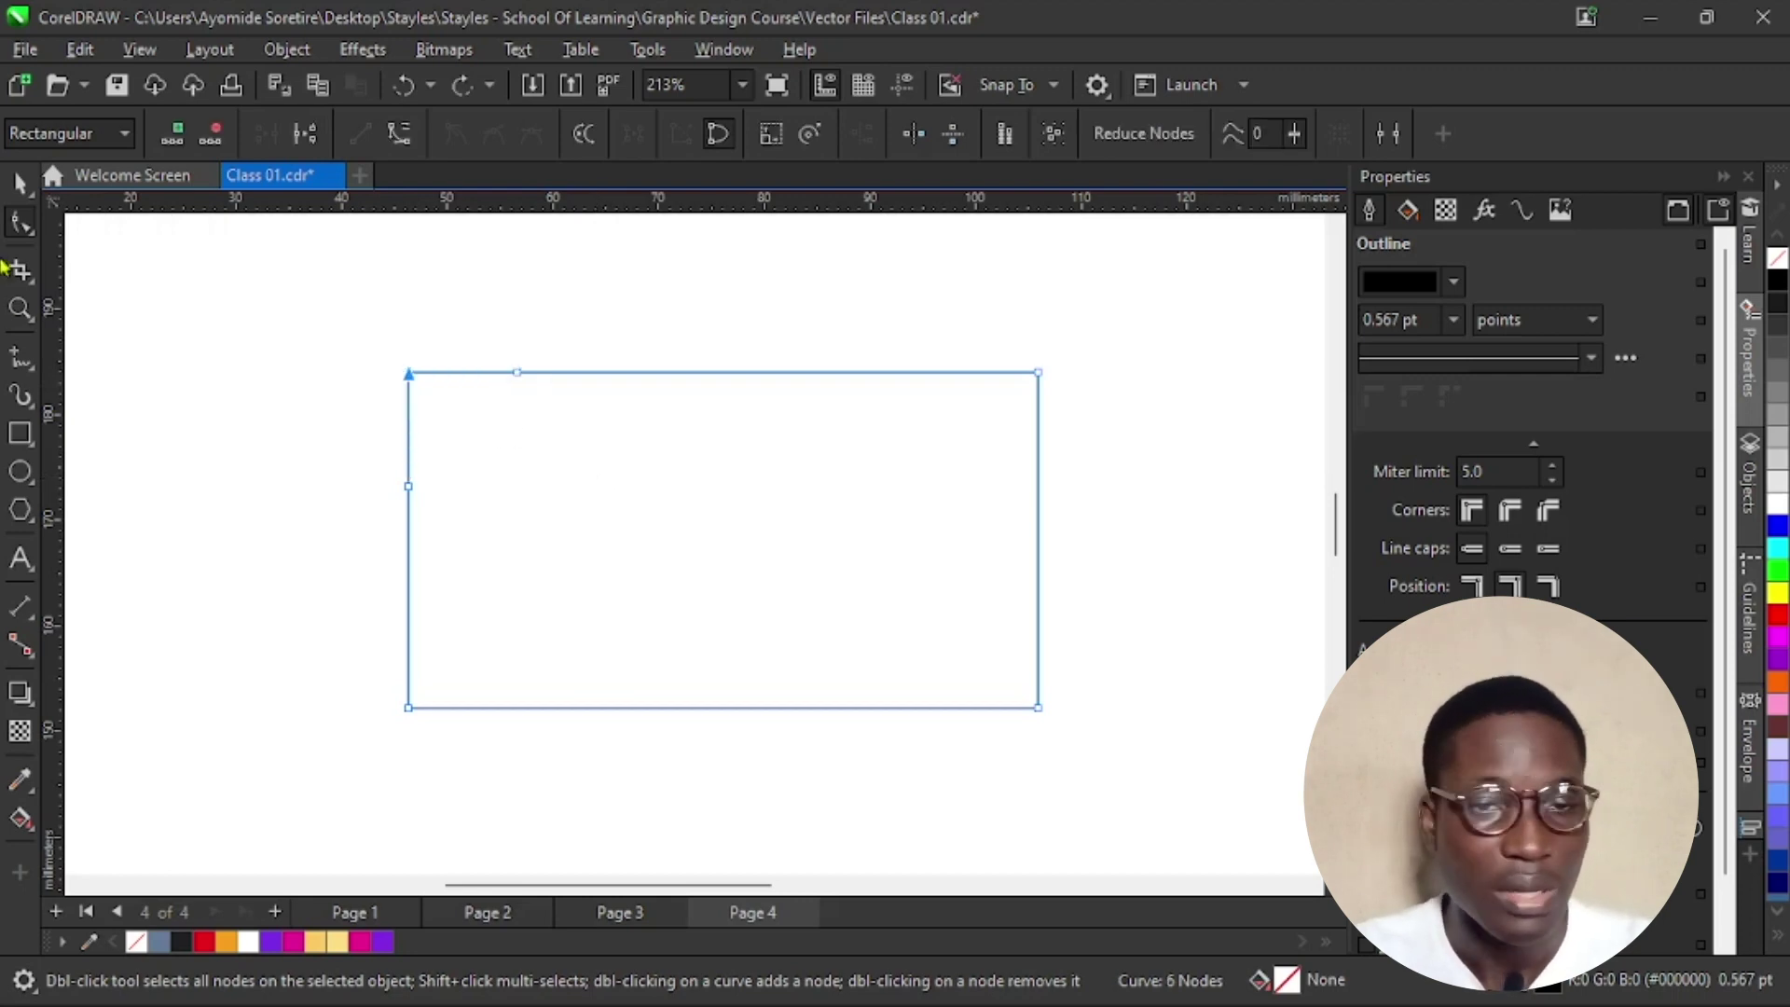
# Delete the rectangle and draw a closed five-sided shape about 86.5 mm wide and 29.9 mm high with the Pen tool.
pyautogui.click(20, 182)
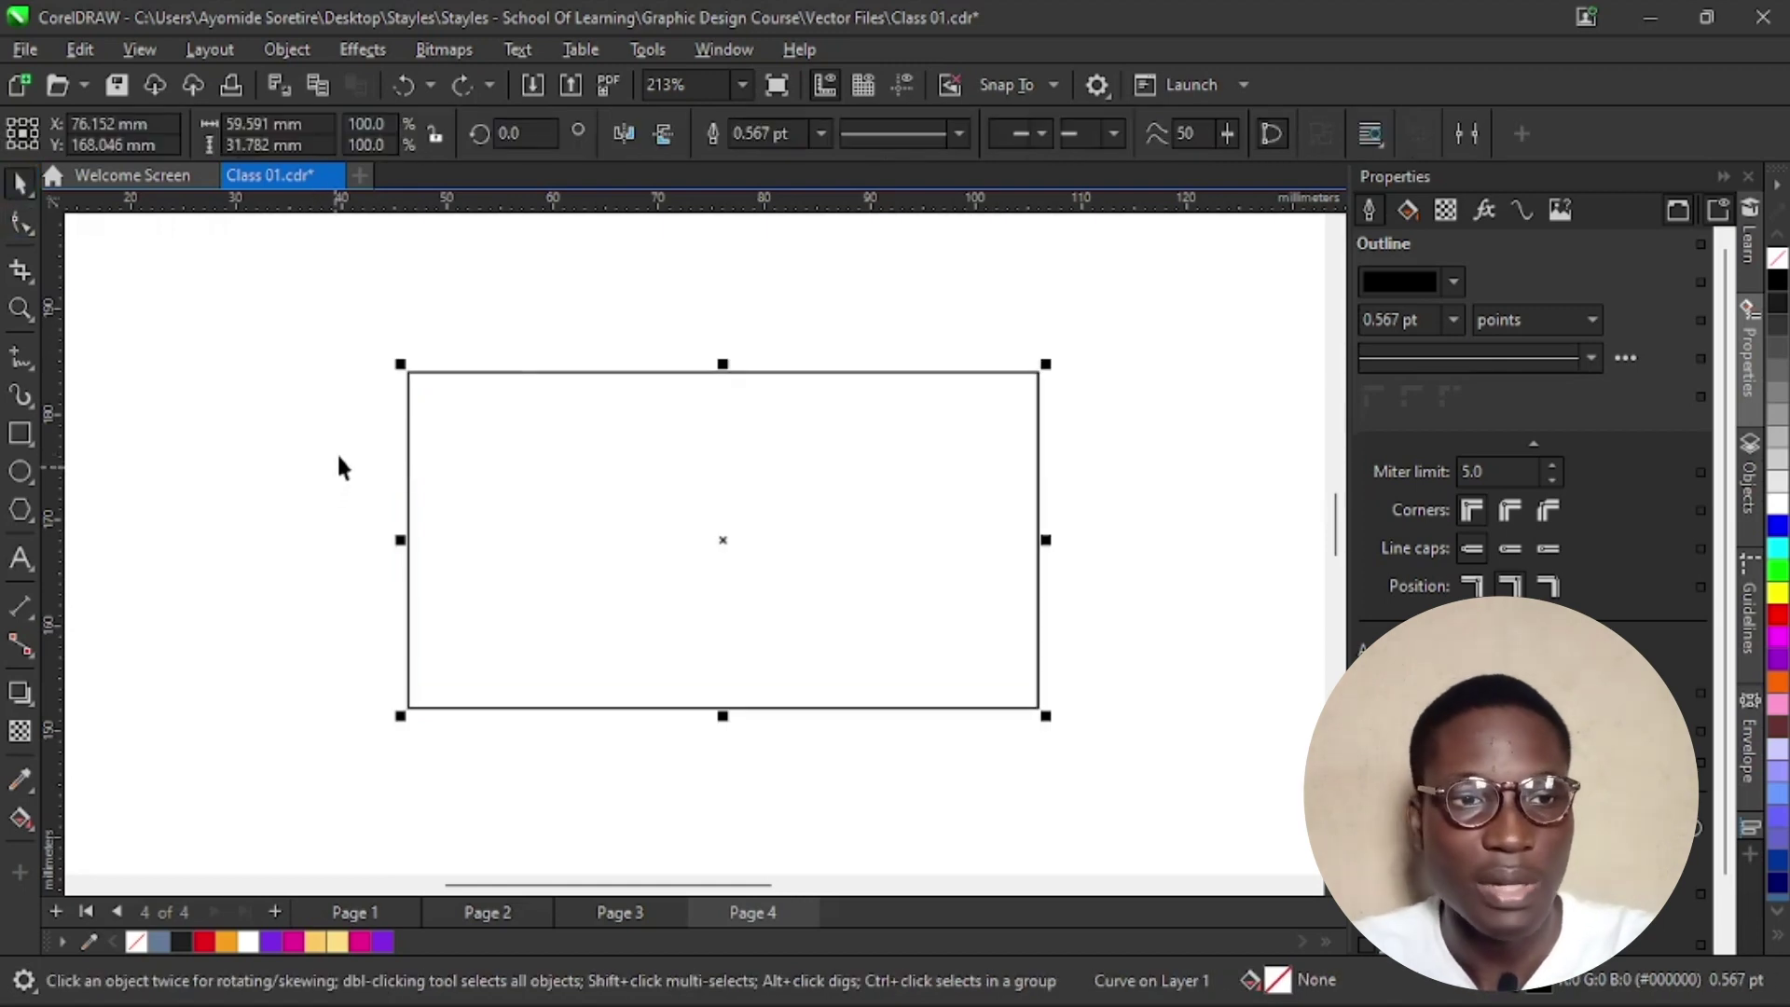
pyautogui.press('Delete')
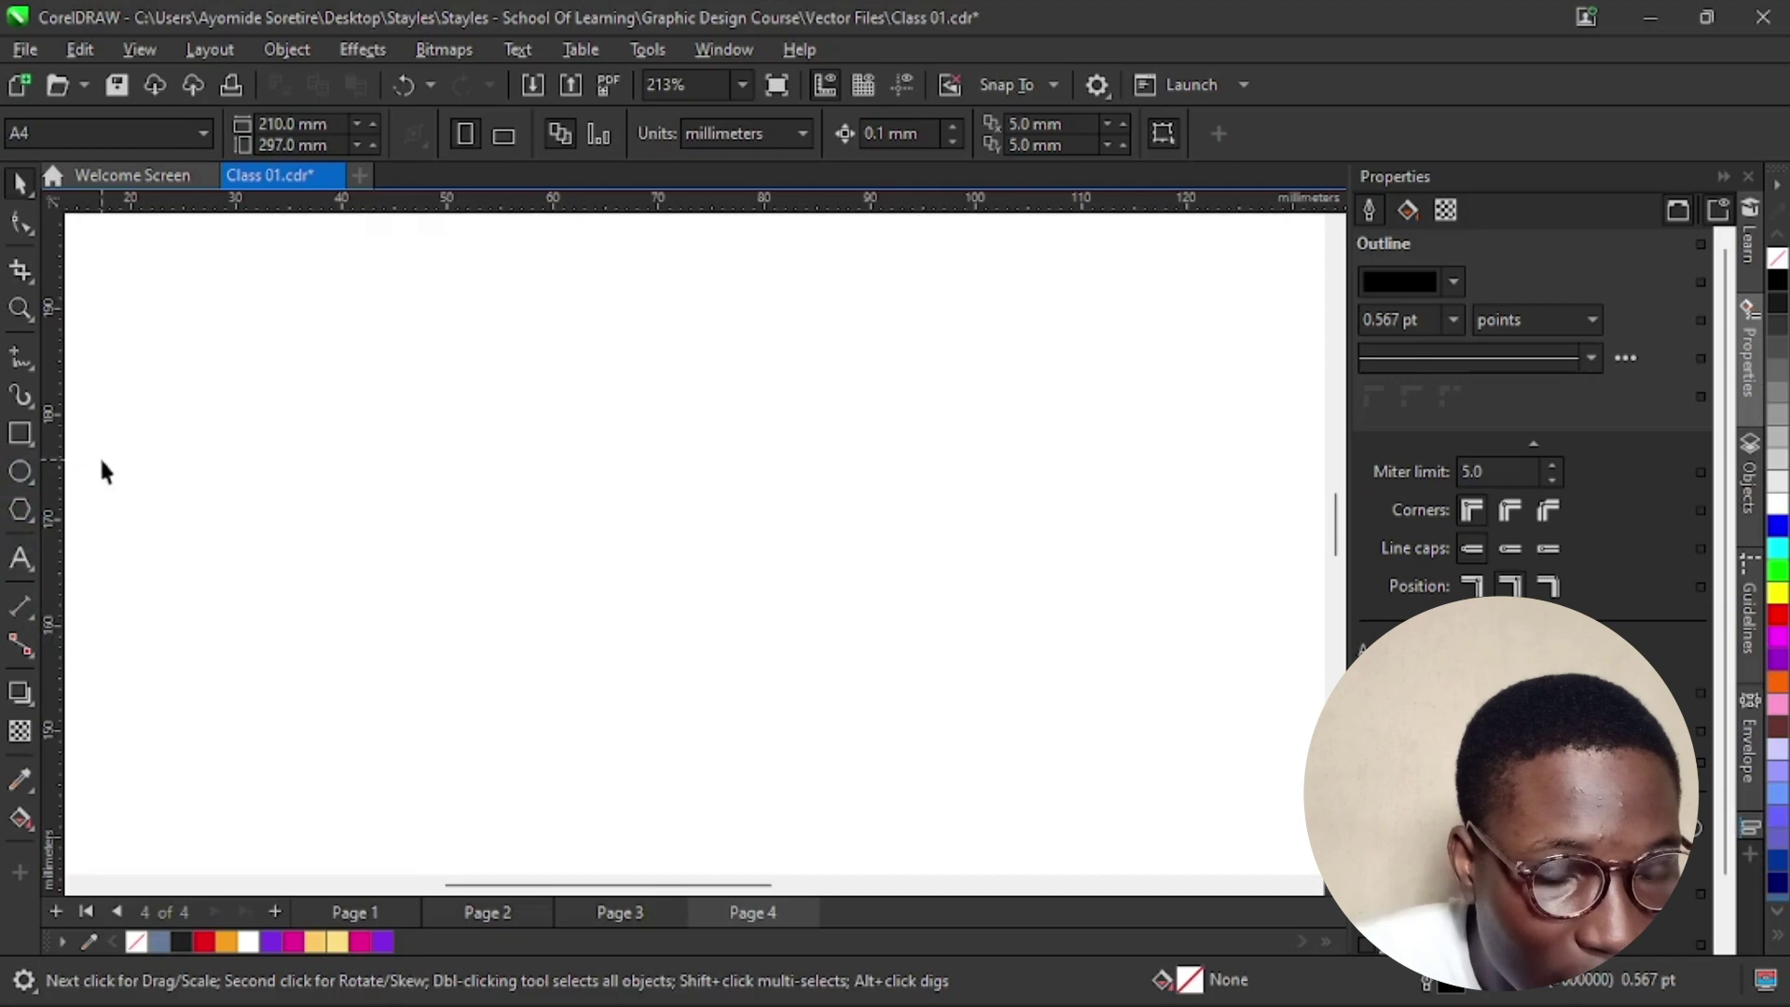
pyautogui.click(20, 364)
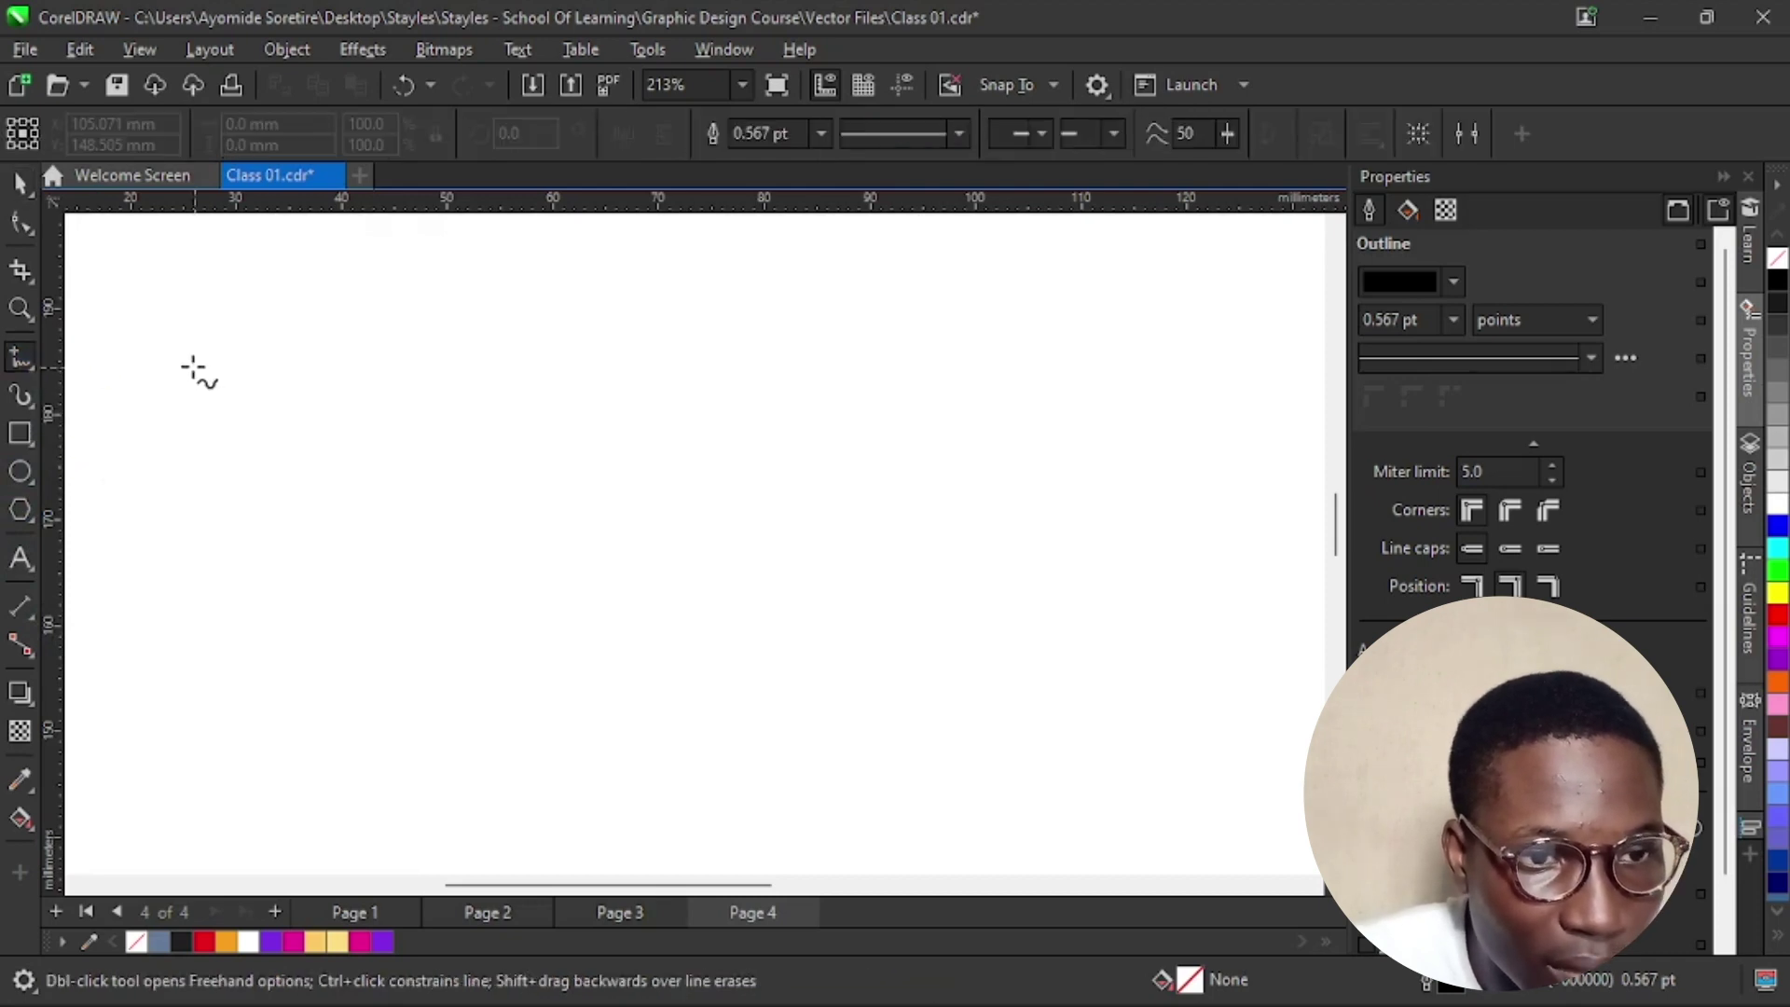
pyautogui.click(35, 372)
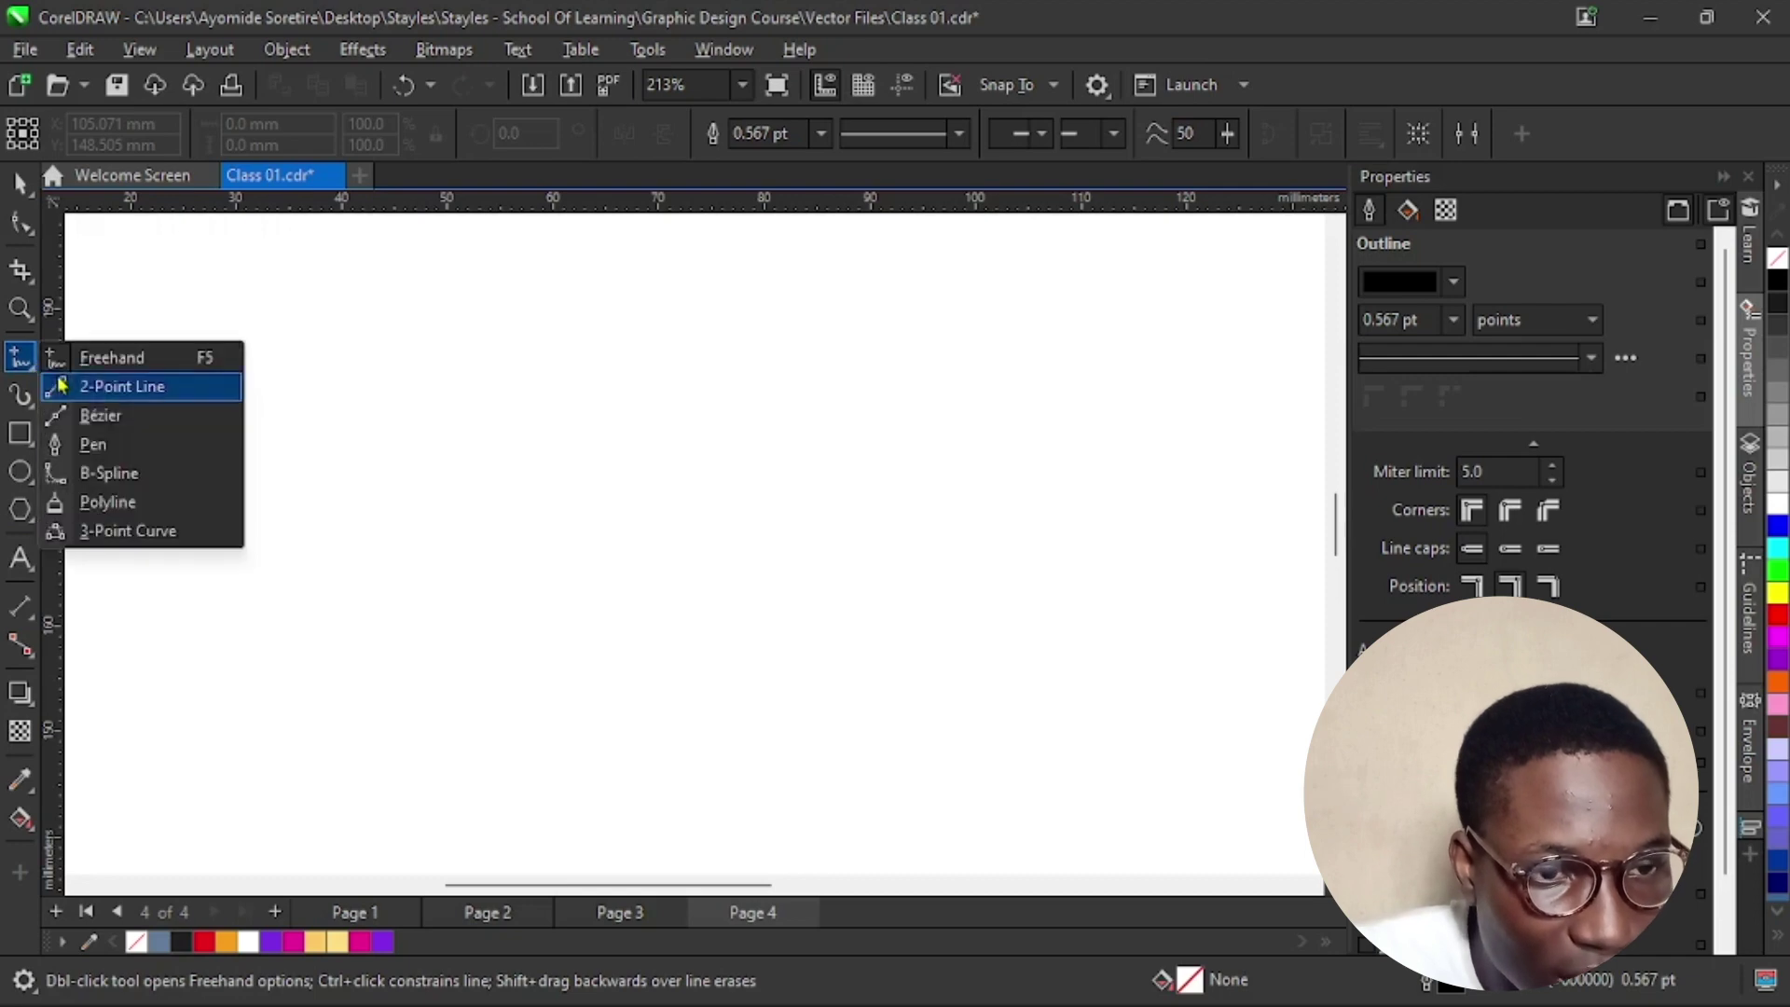
pyautogui.click(133, 446)
pyautogui.click(289, 530)
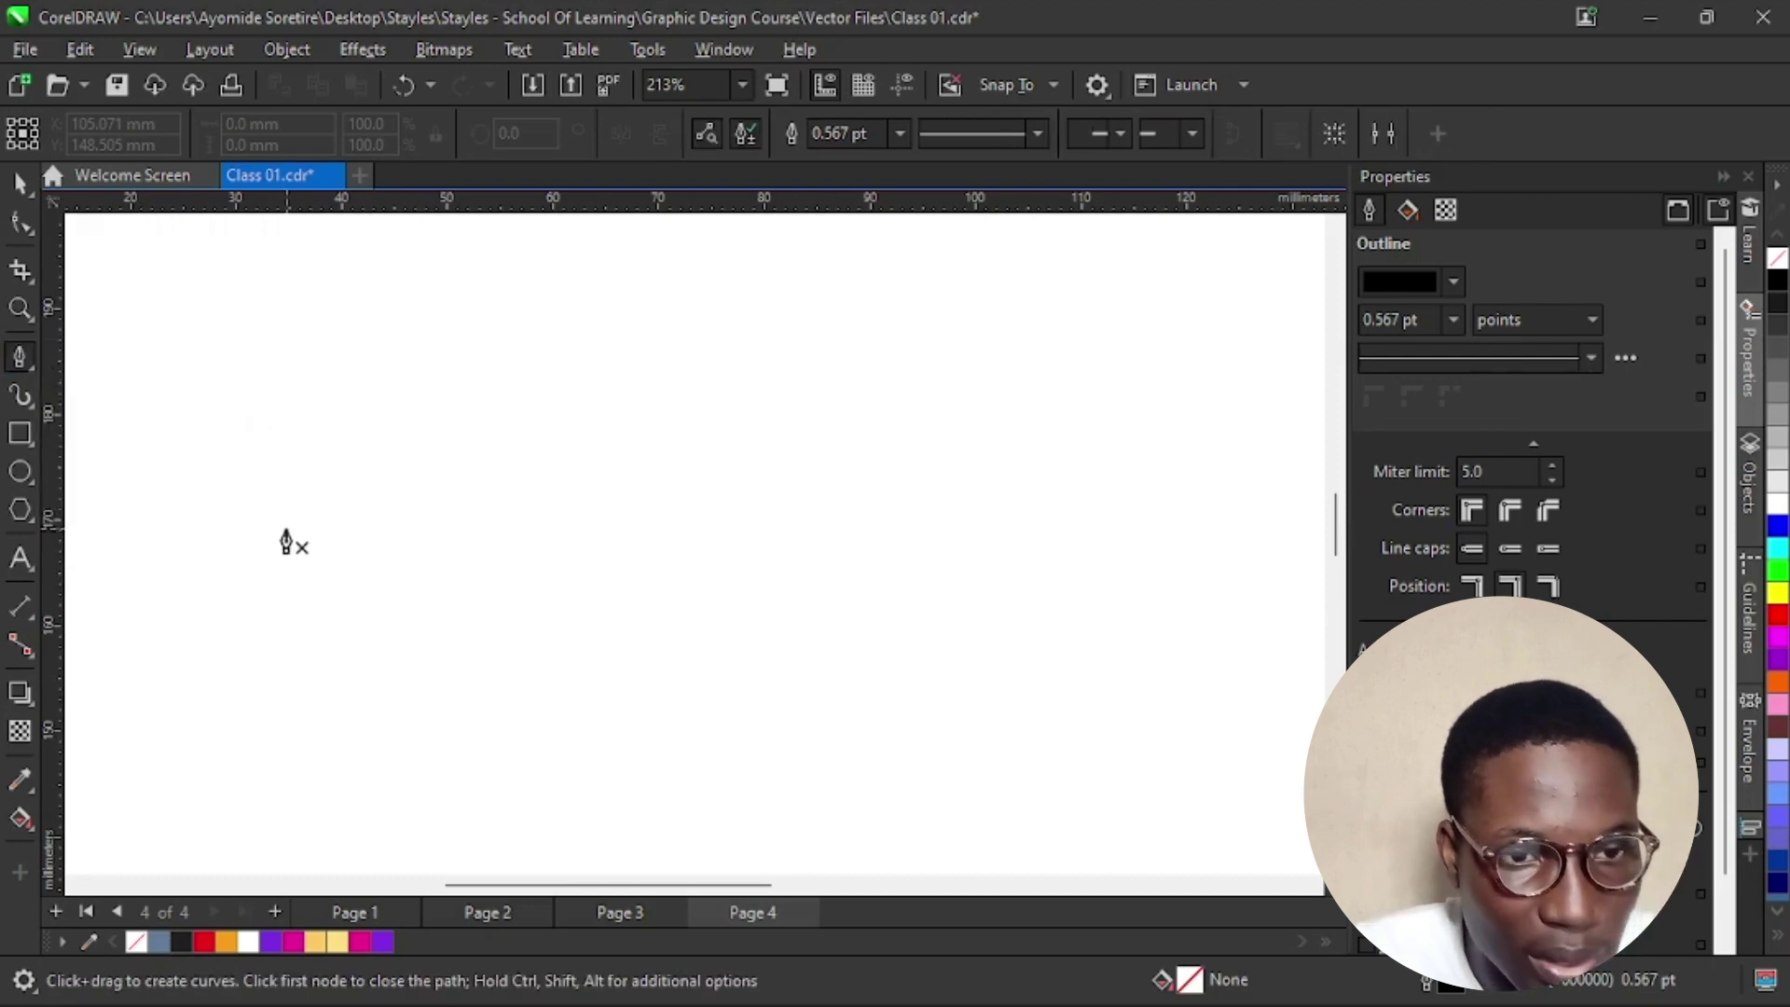
pyautogui.click(766, 399)
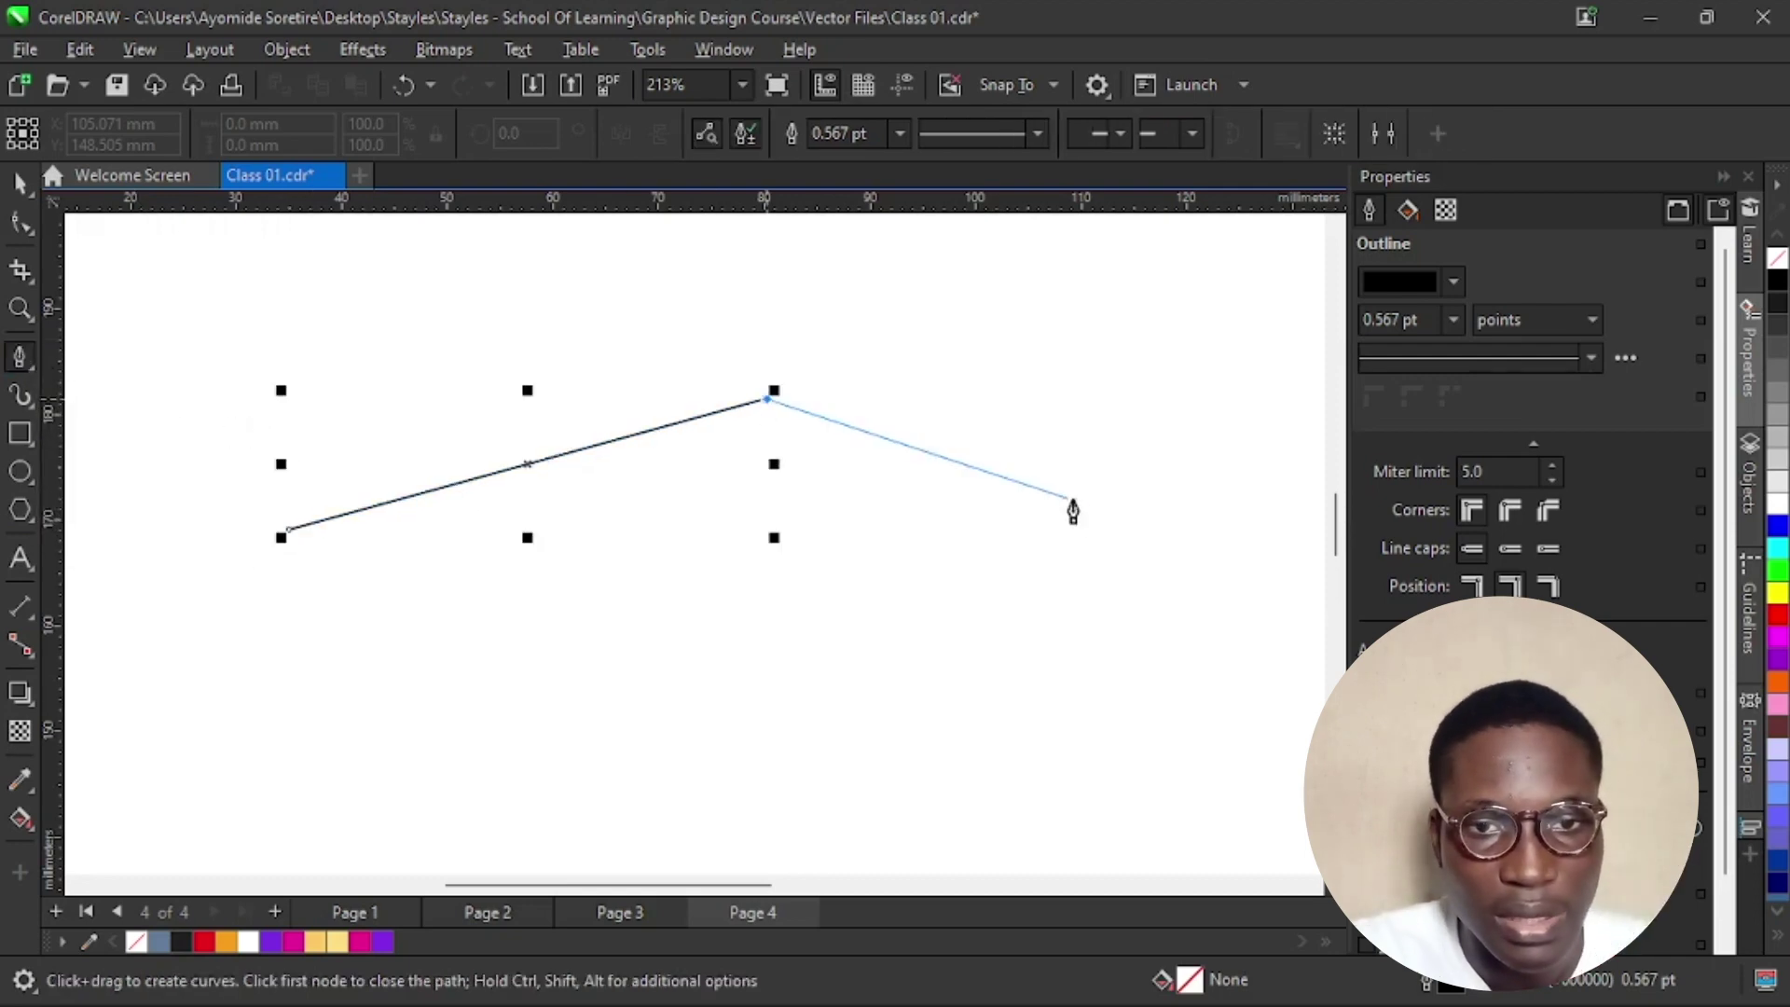
pyautogui.click(1203, 540)
pyautogui.click(1093, 697)
pyautogui.click(455, 715)
pyautogui.click(290, 530)
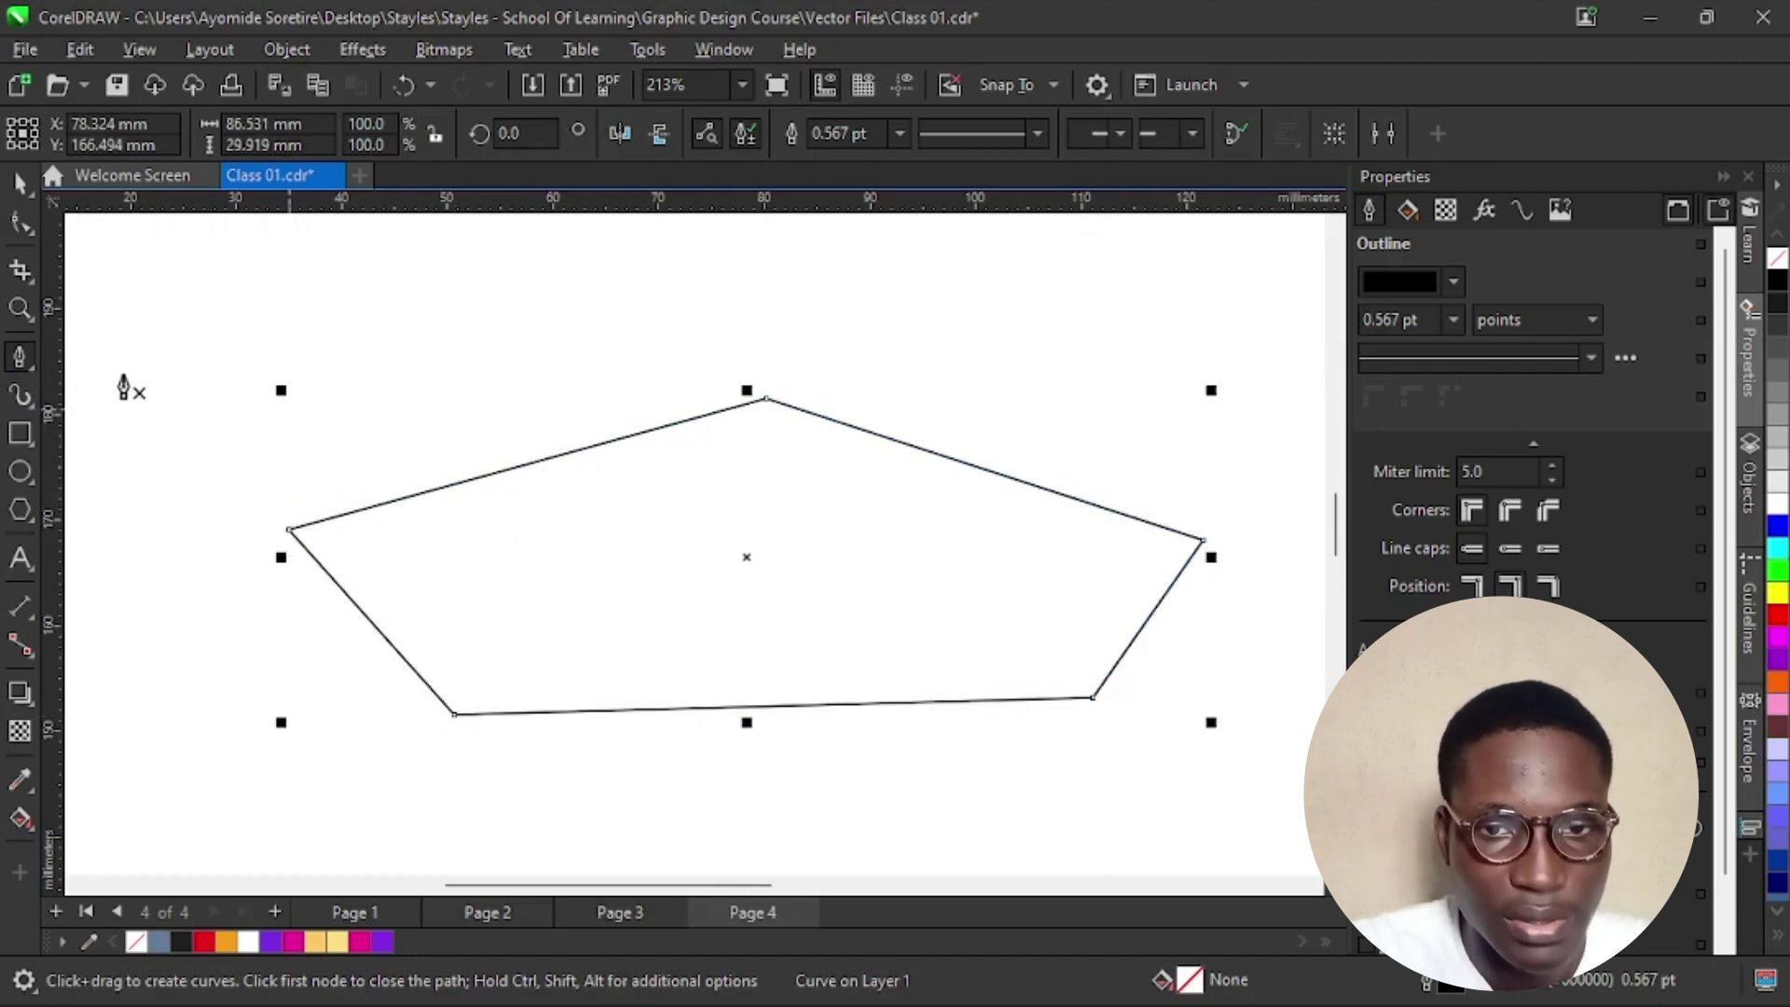
pyautogui.click(20, 184)
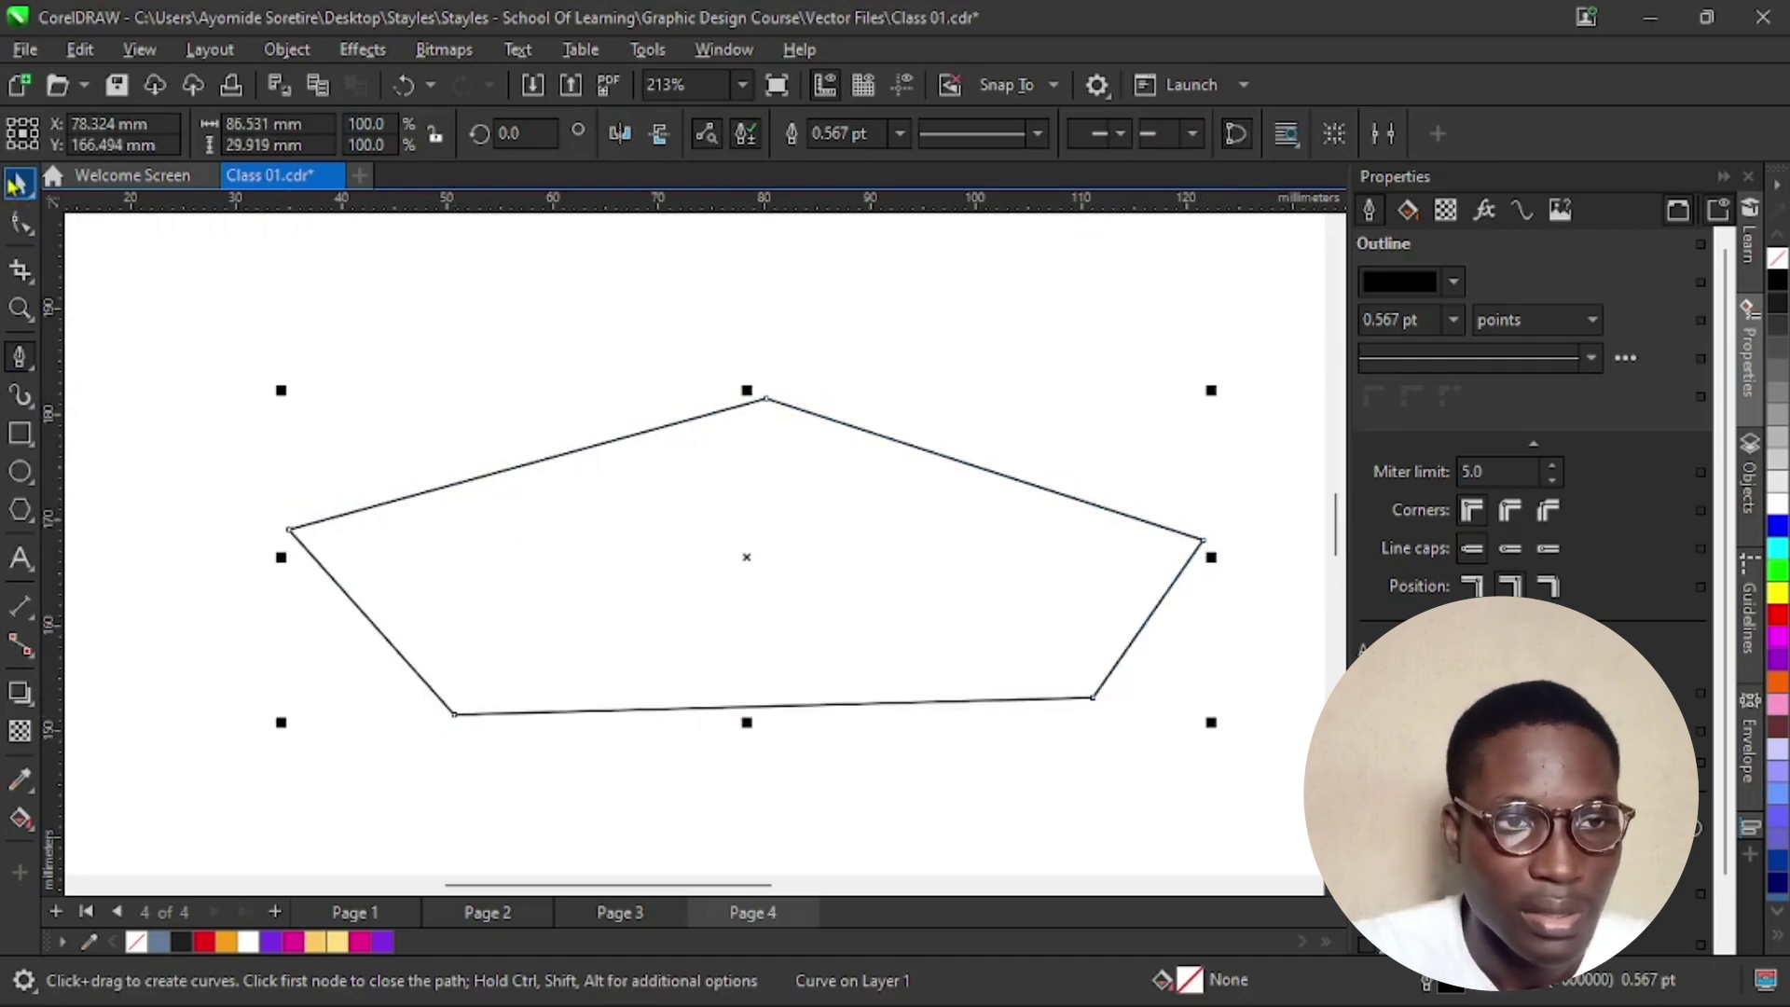
# Convert the five-sided shape's lower-left side to a curve and bend it outward with both of its control handles.
pyautogui.click(20, 224)
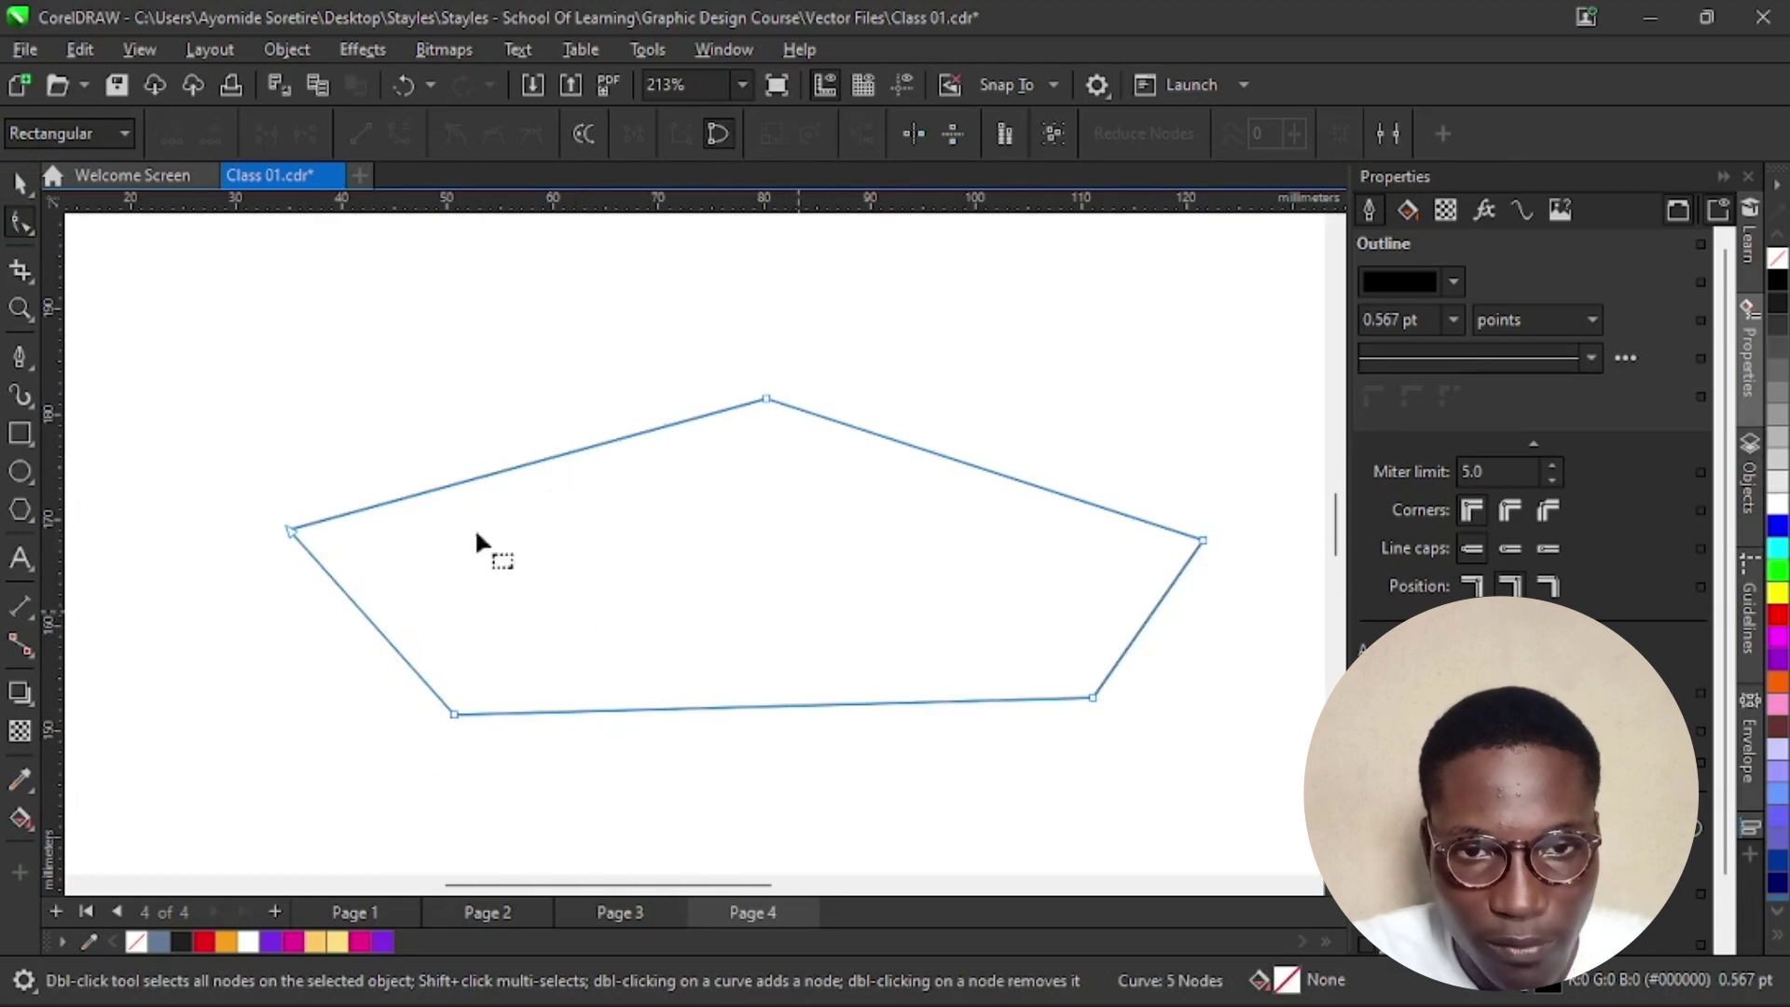
pyautogui.click(766, 400)
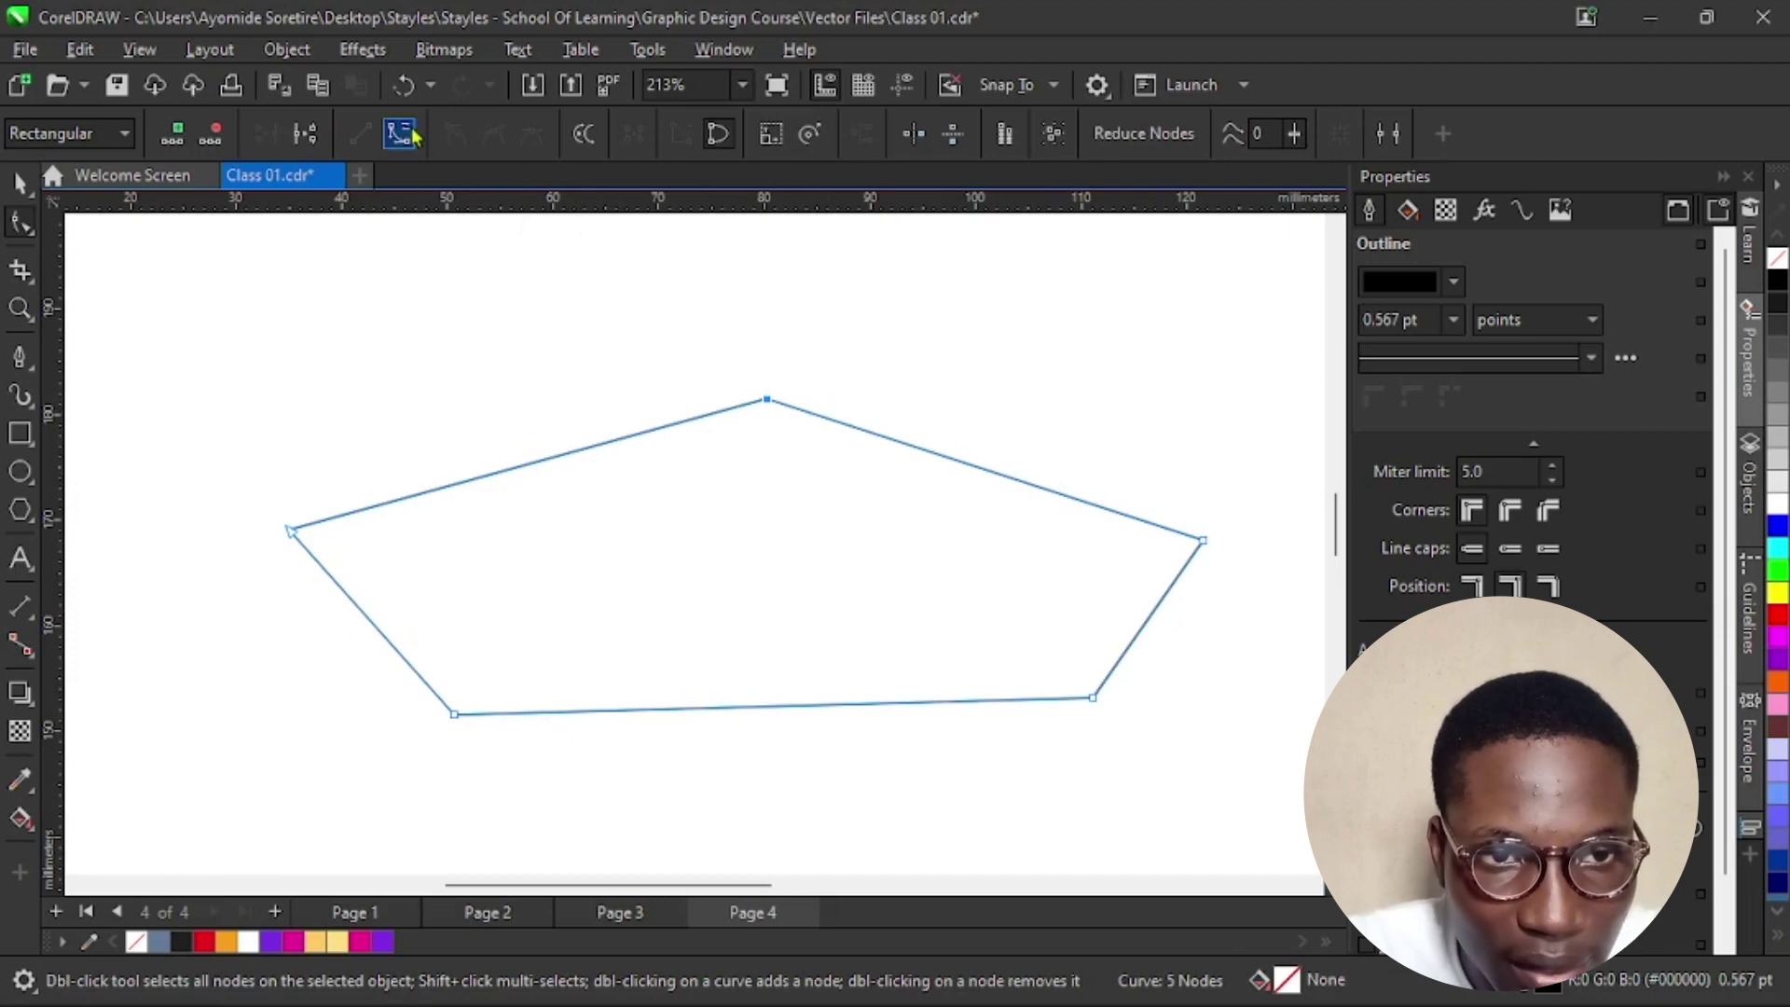
pyautogui.click(290, 527)
pyautogui.click(766, 399)
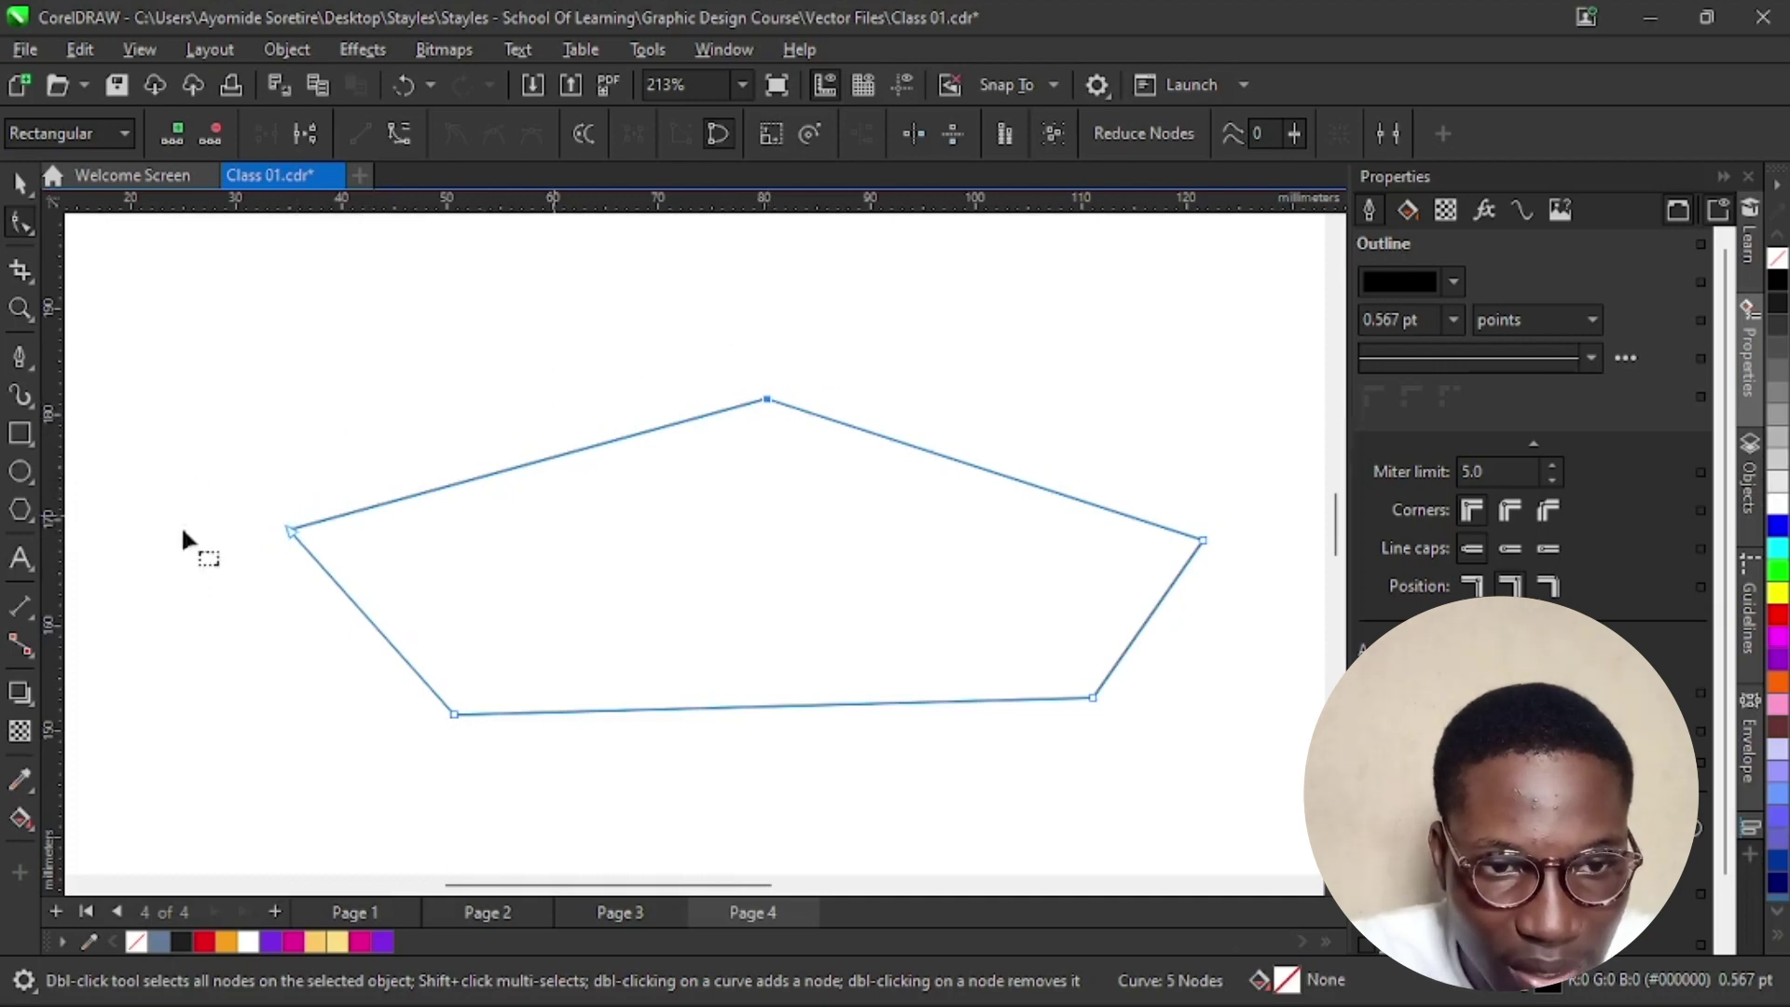
pyautogui.click(289, 529)
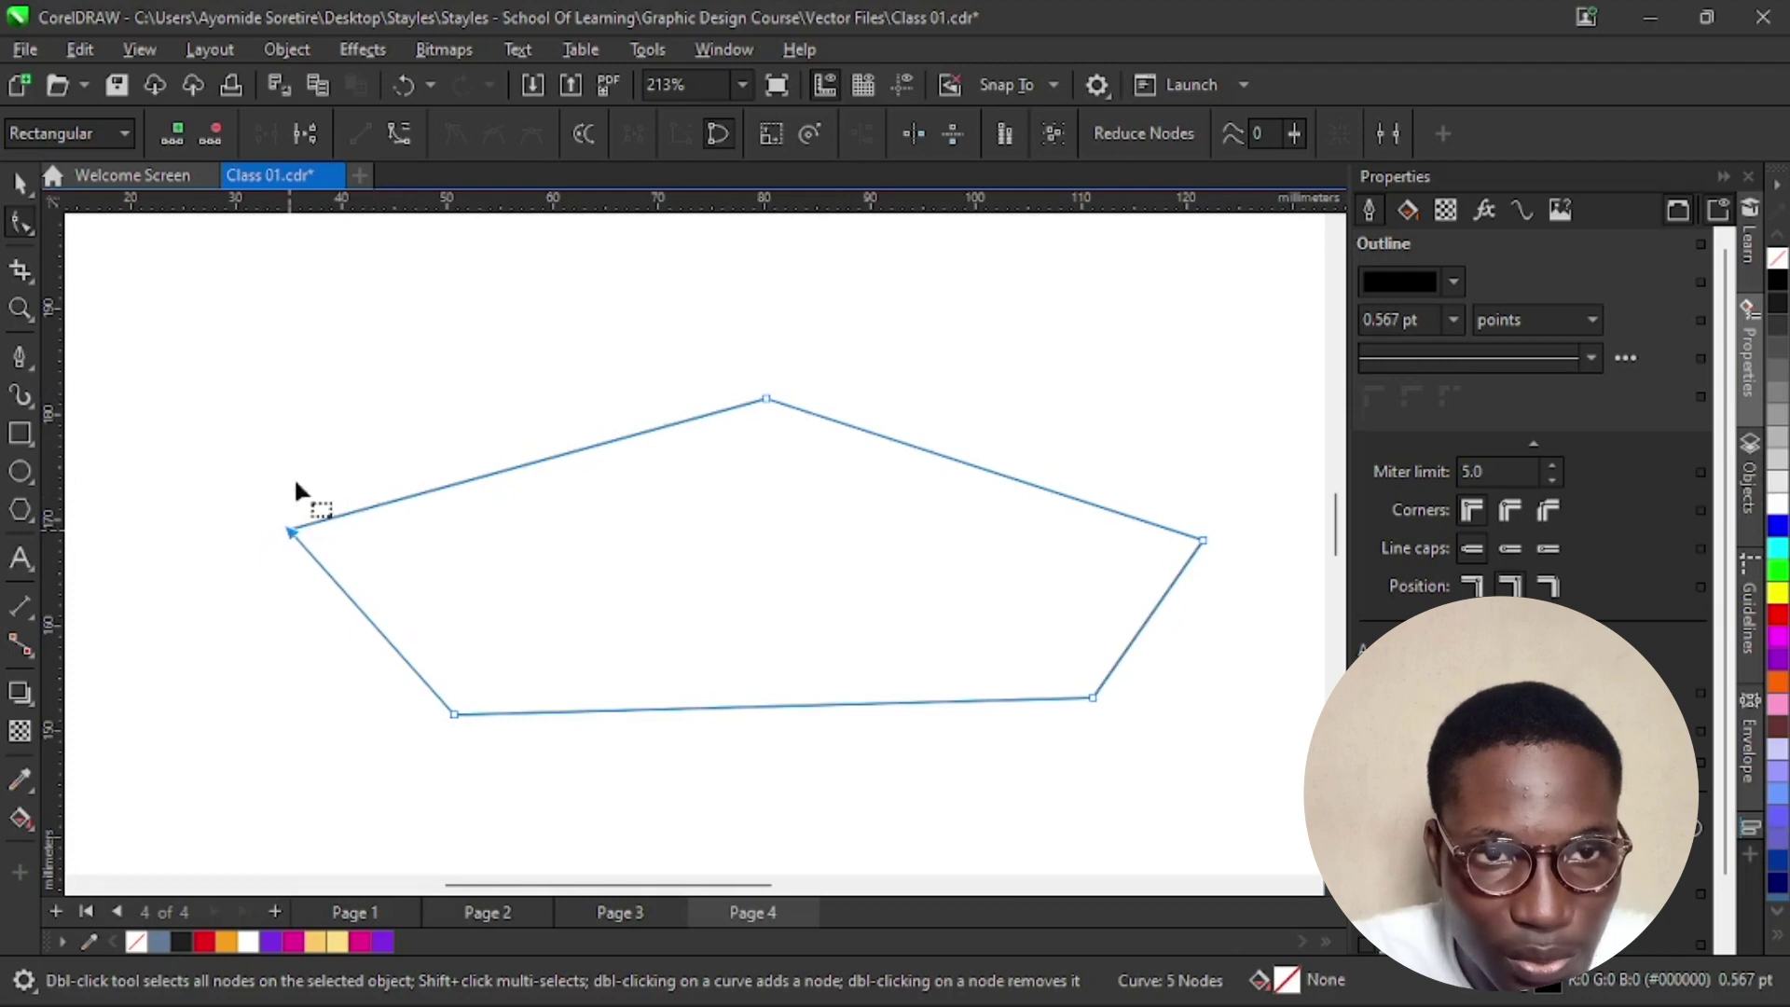
pyautogui.click(401, 133)
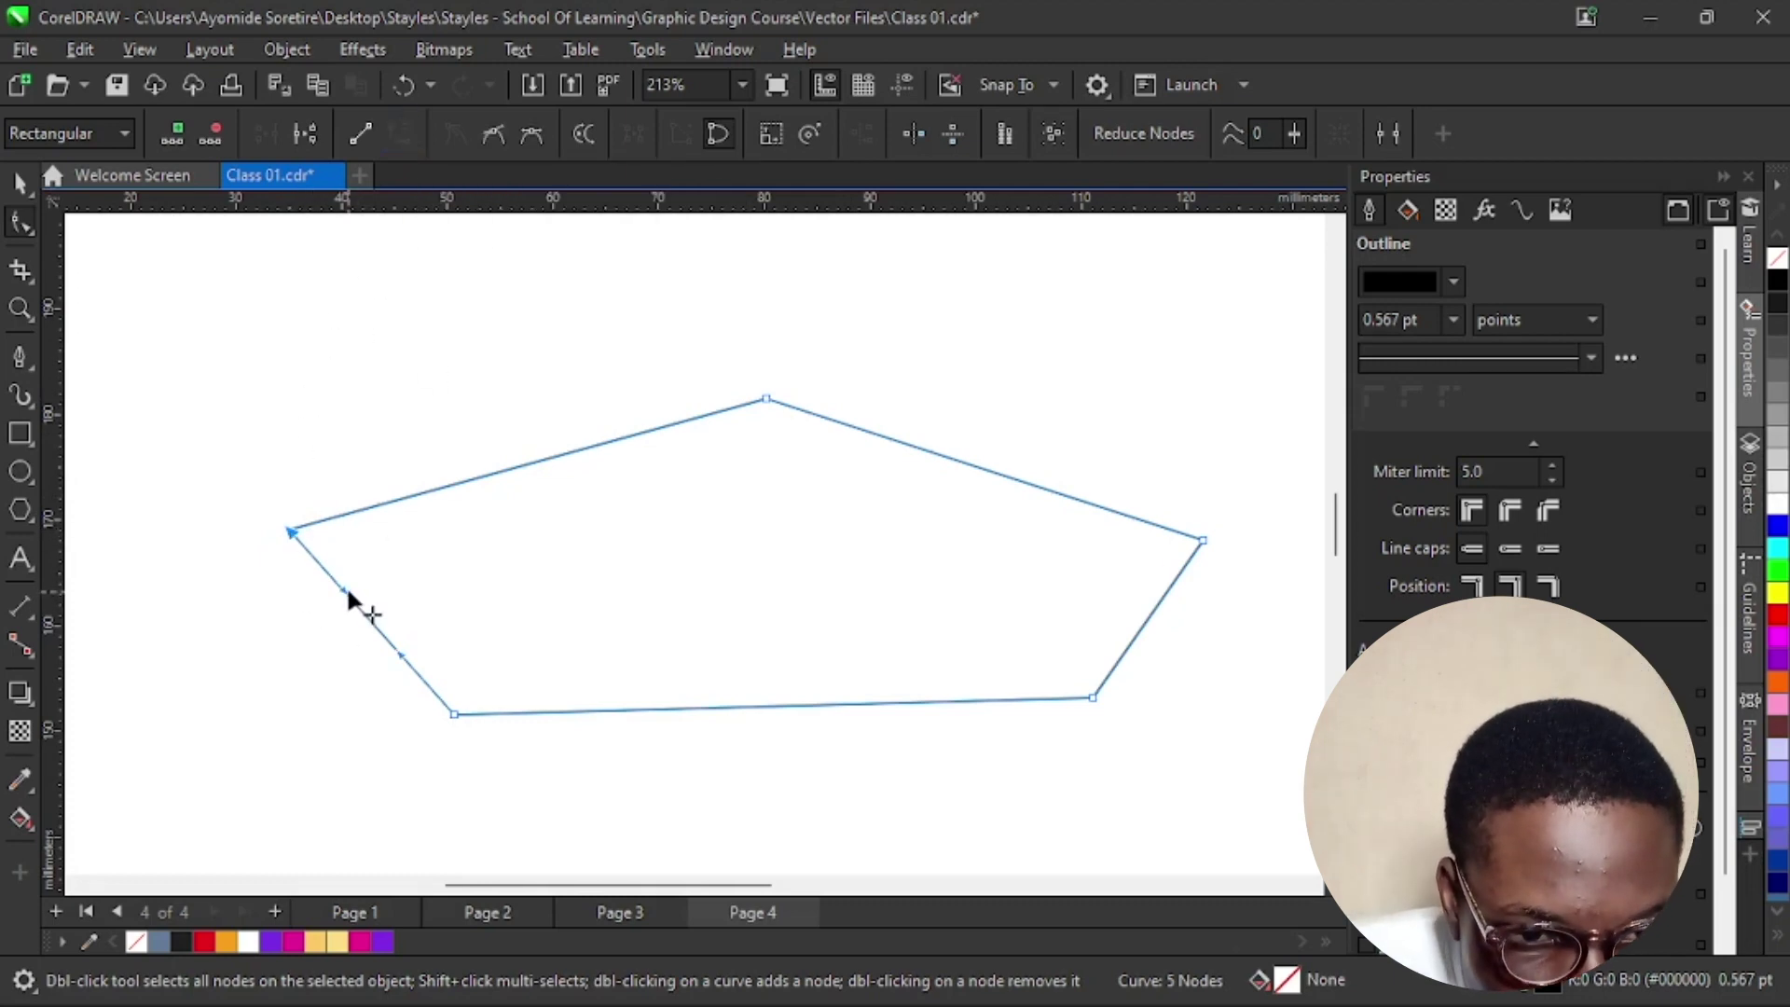
pyautogui.moveTo(340, 585); pyautogui.dragTo(233, 656)
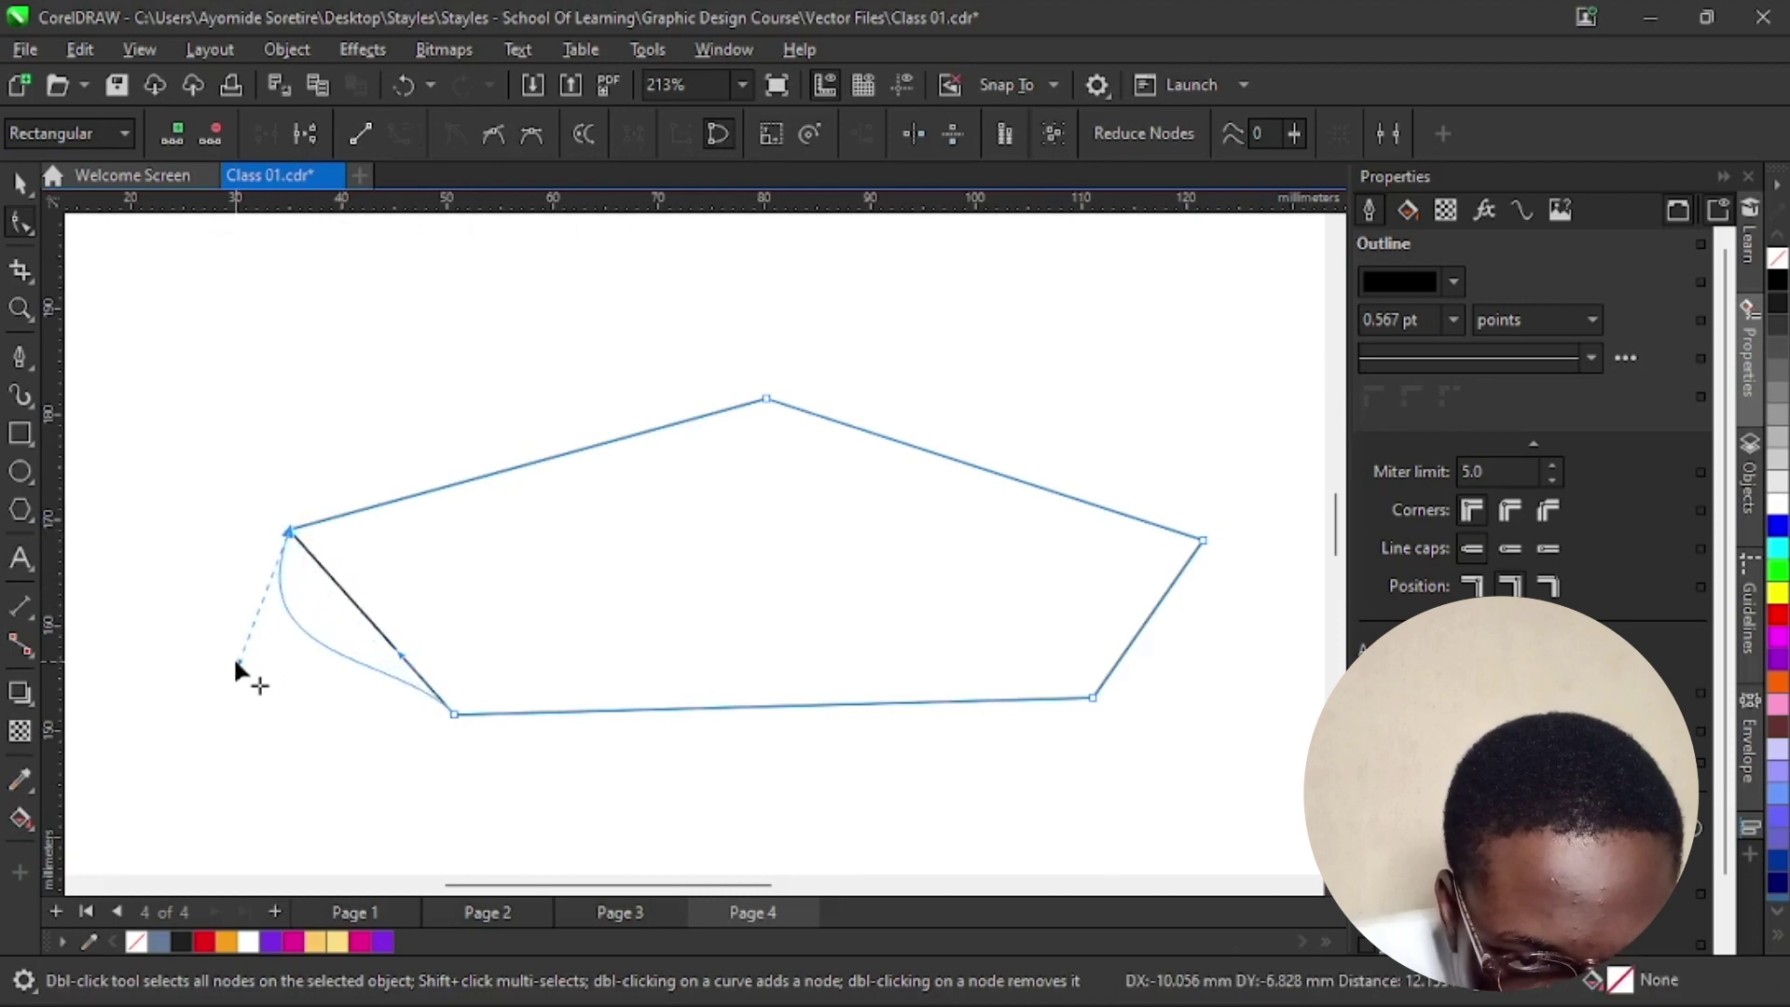
pyautogui.moveTo(398, 658); pyautogui.dragTo(286, 719)
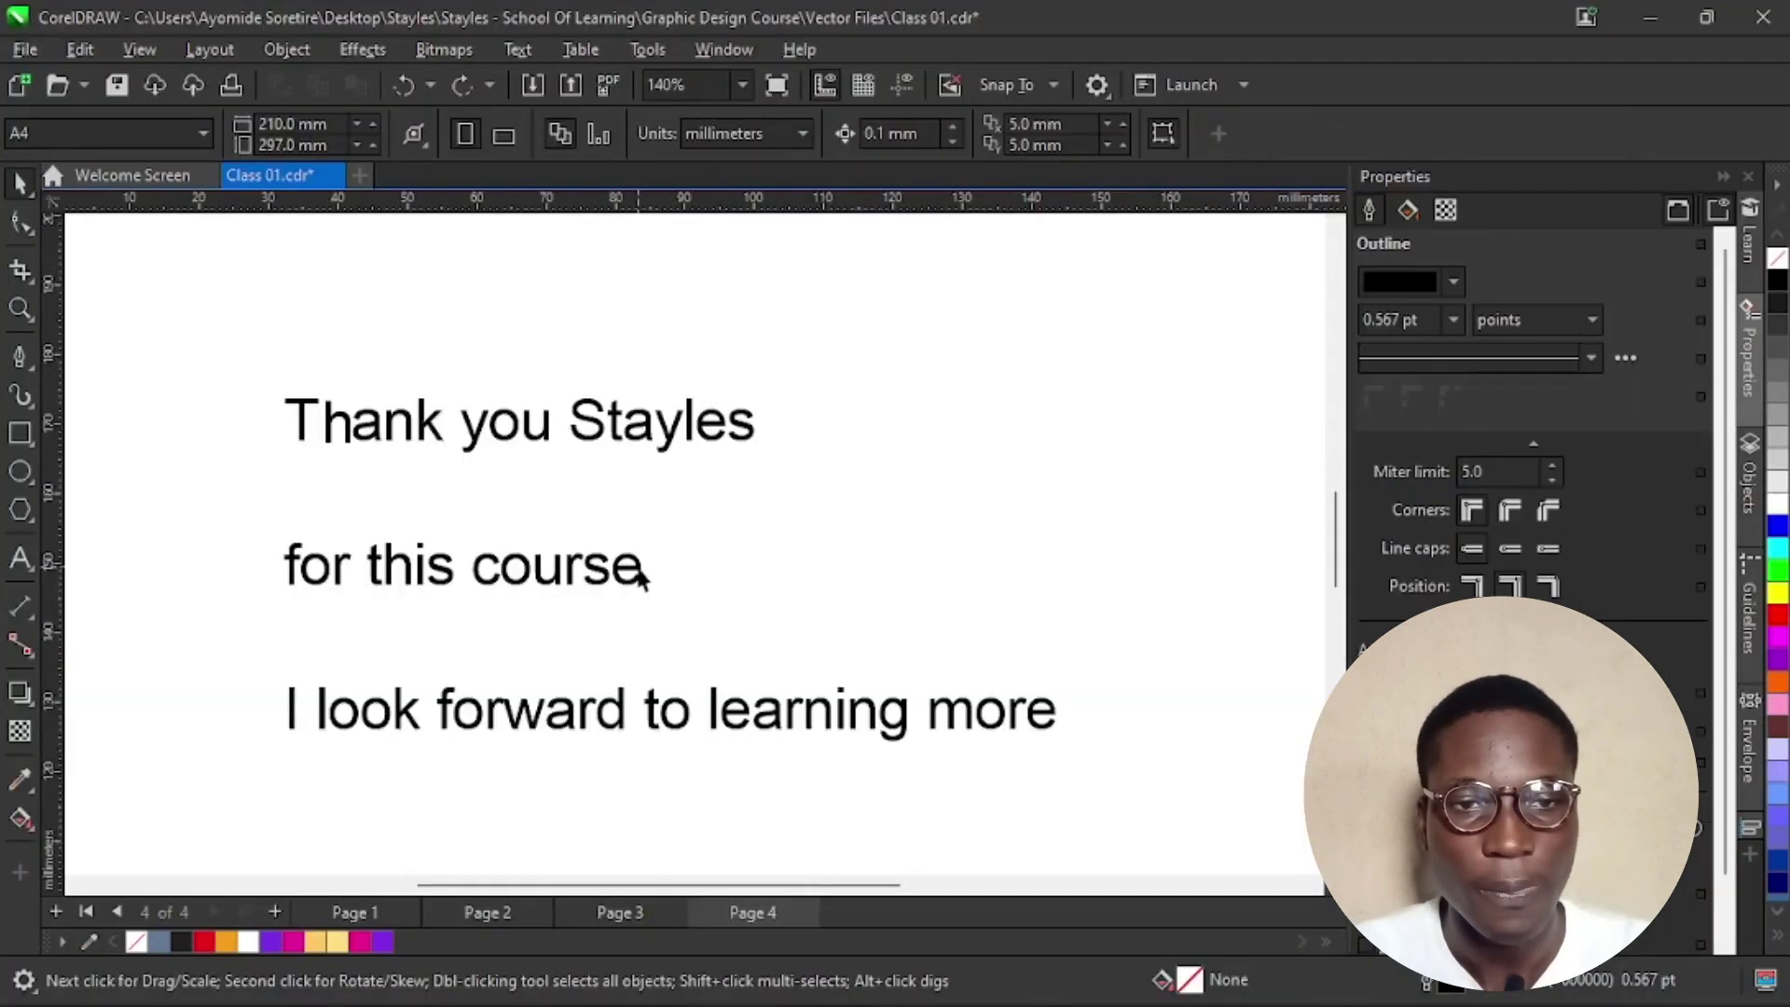
# Try breaking the three-line text apart into separate lines, and undo the break.
pyautogui.click(641, 576)
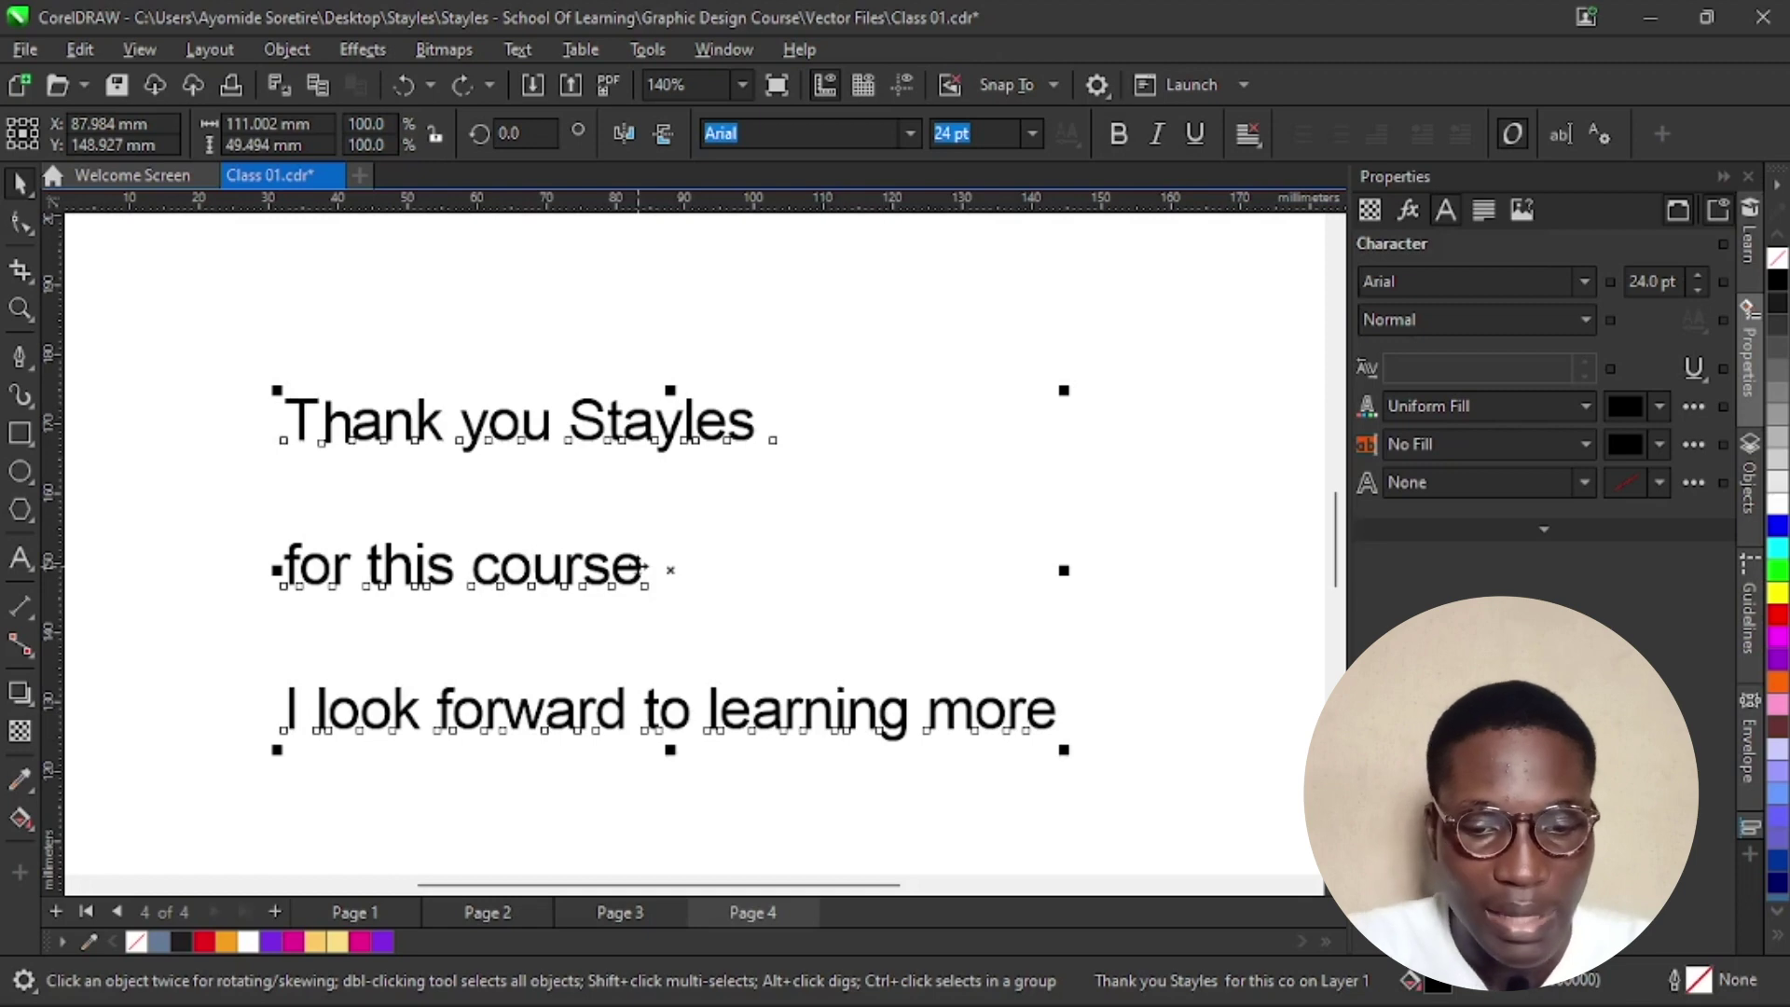
pyautogui.hotkey('ctrl', 'k')
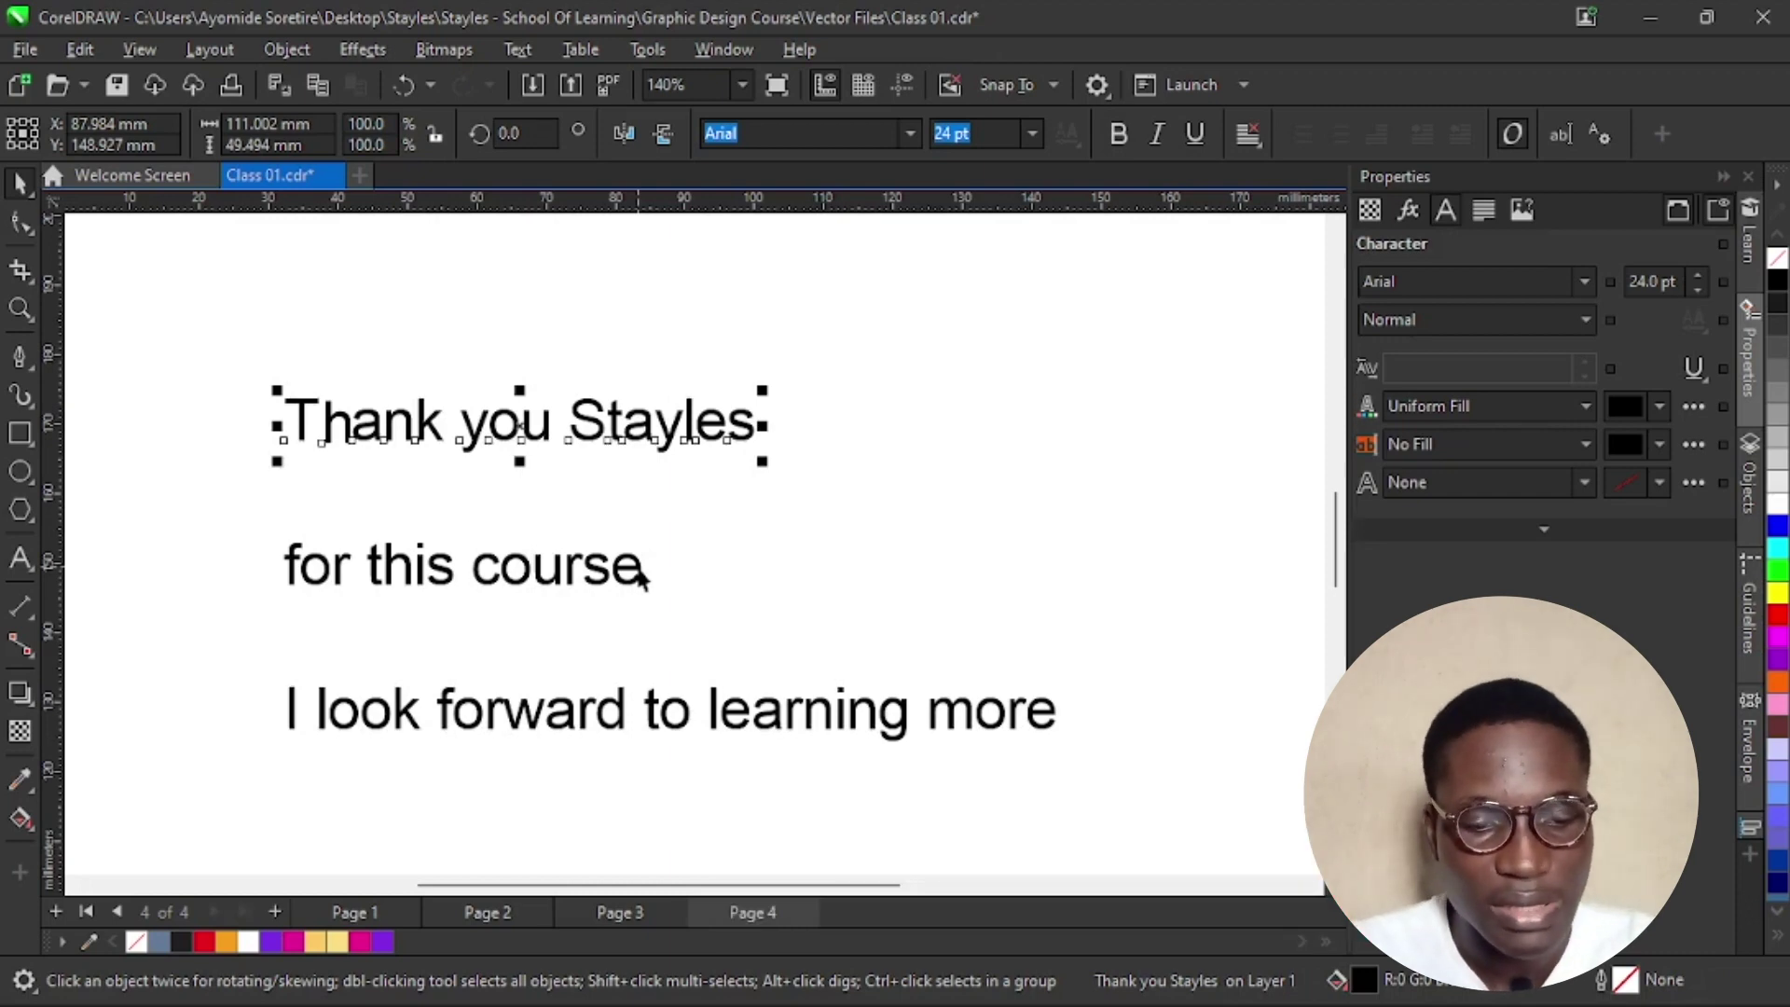
pyautogui.hotkey('ctrl', 'z')
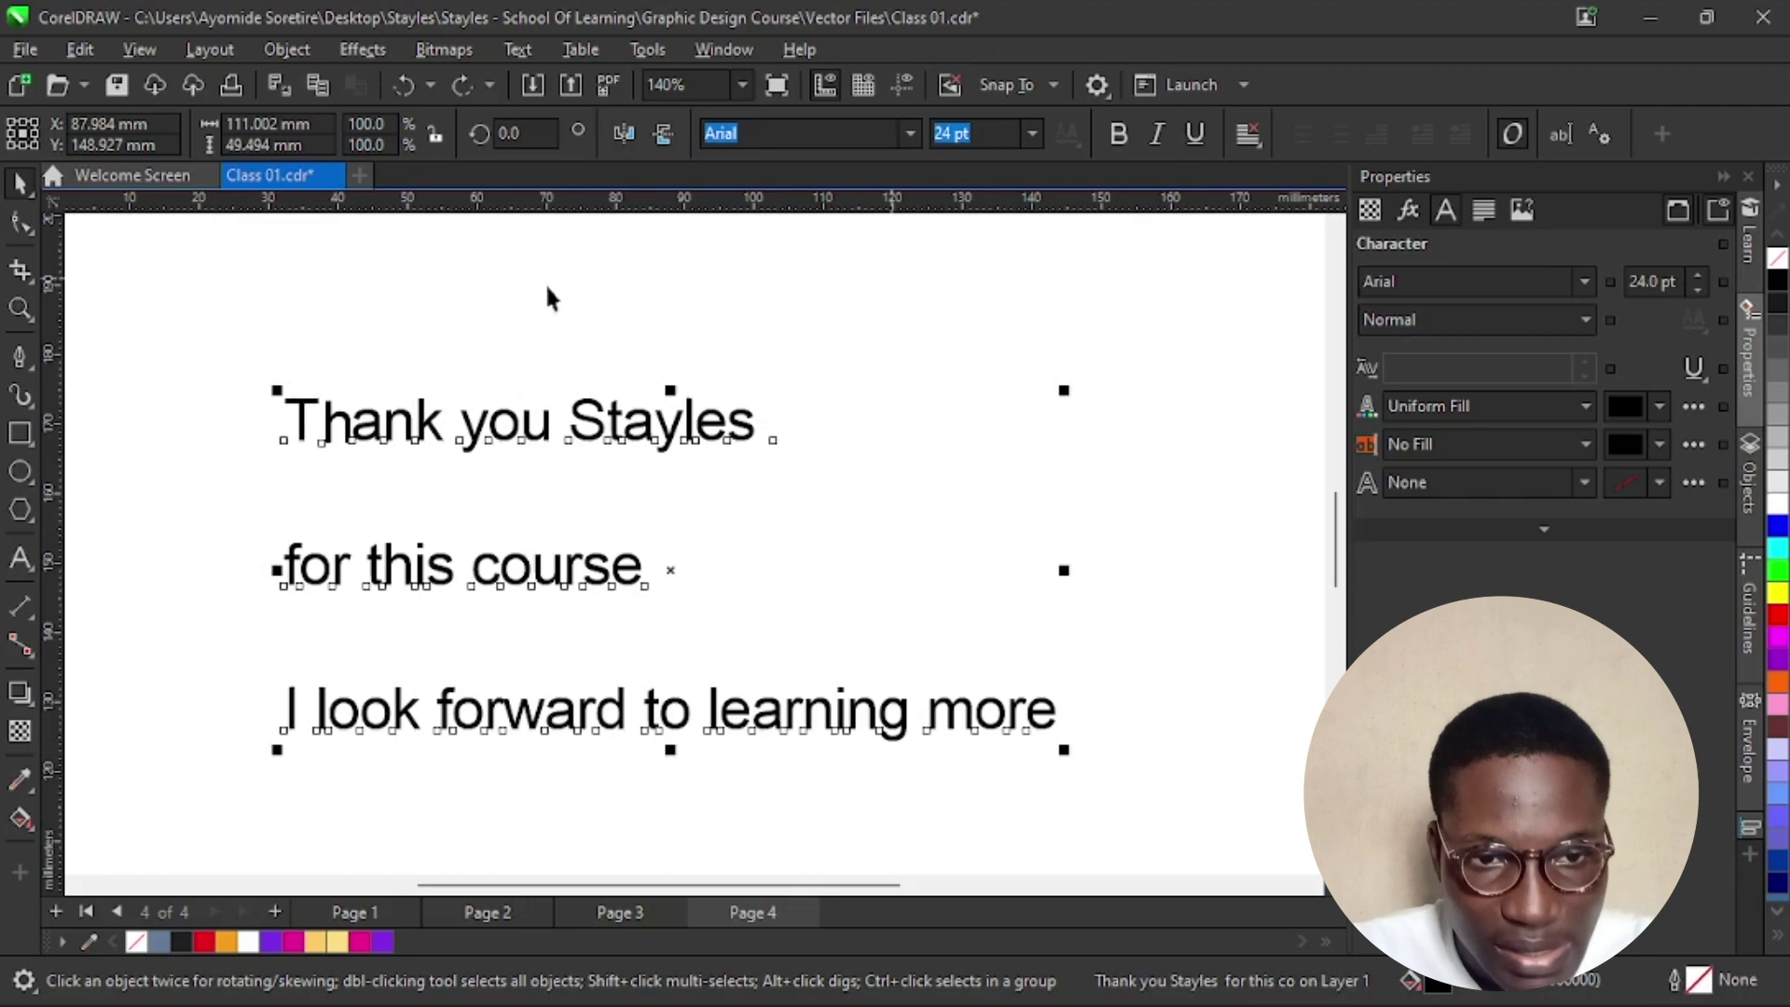
# Move the three-line text block about 7 mm to the right and 1 mm up, and fill it with magenta.
pyautogui.moveTo(787, 584); pyautogui.dragTo(488, 628)
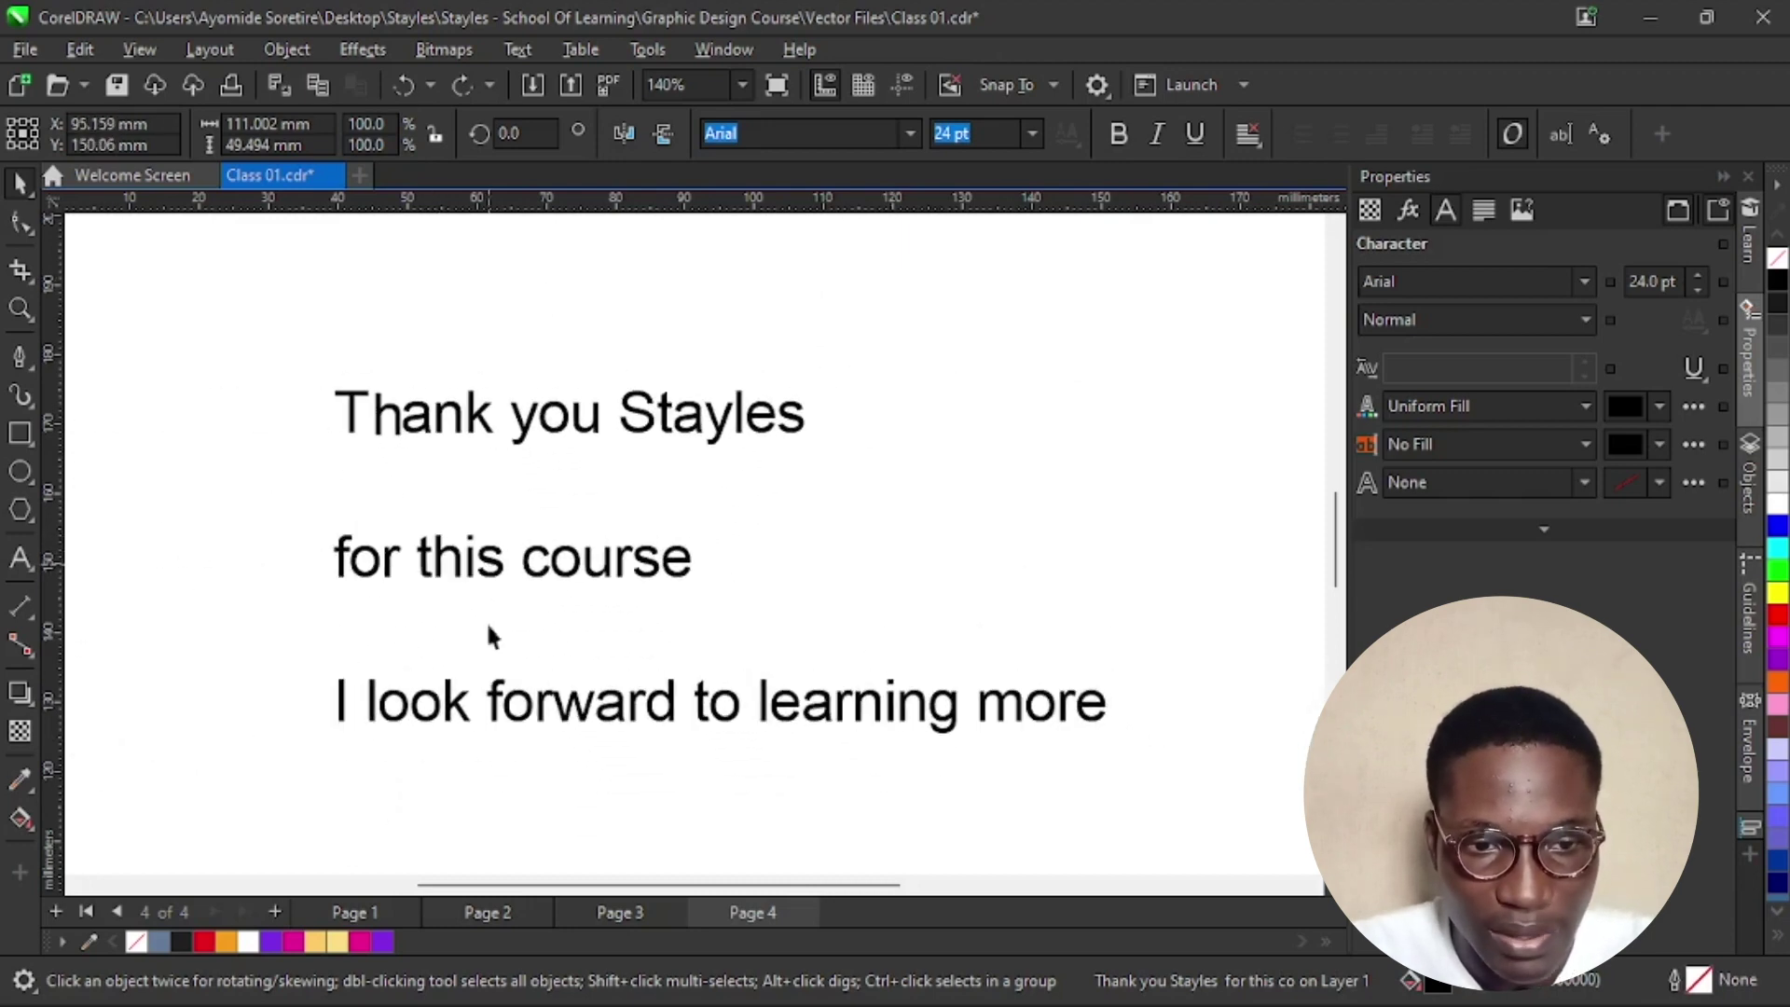
pyautogui.click(359, 942)
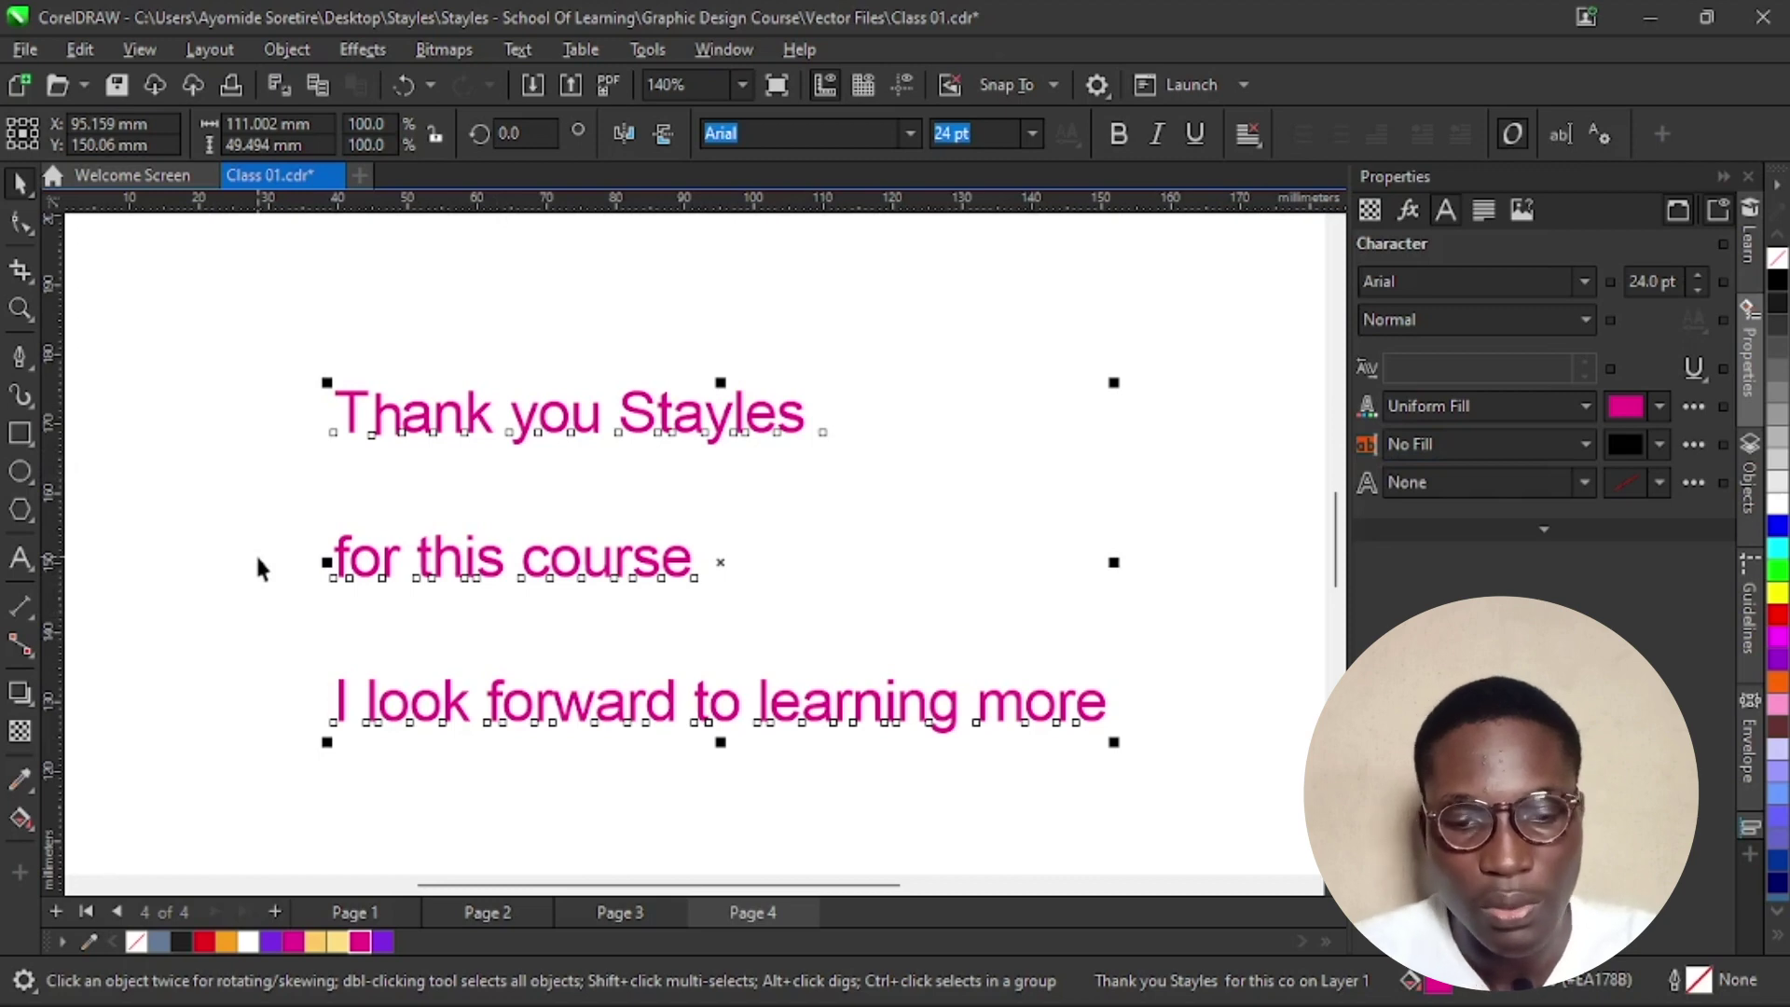
# Break the magenta text block apart into separate text lines.
pyautogui.hotkey('ctrl', 'k')
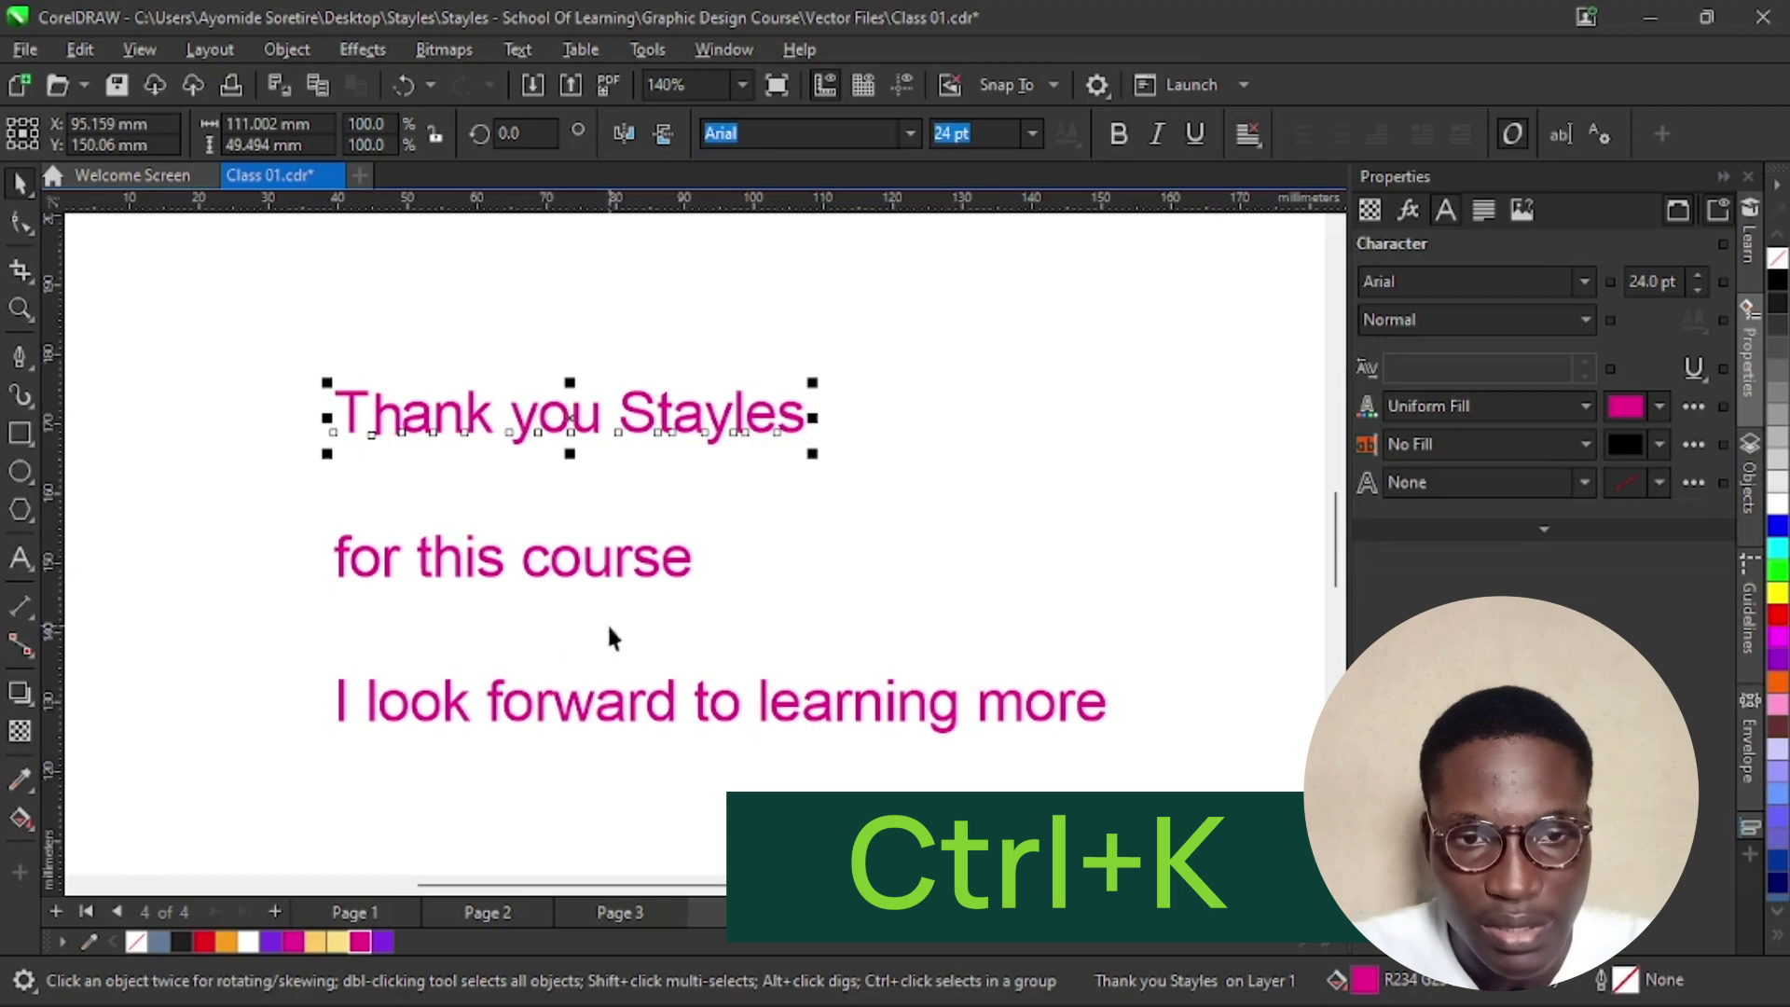
# Select the third and second magenta text lines in turn to check that each is a separate object.
pyautogui.click(596, 664)
pyautogui.click(612, 701)
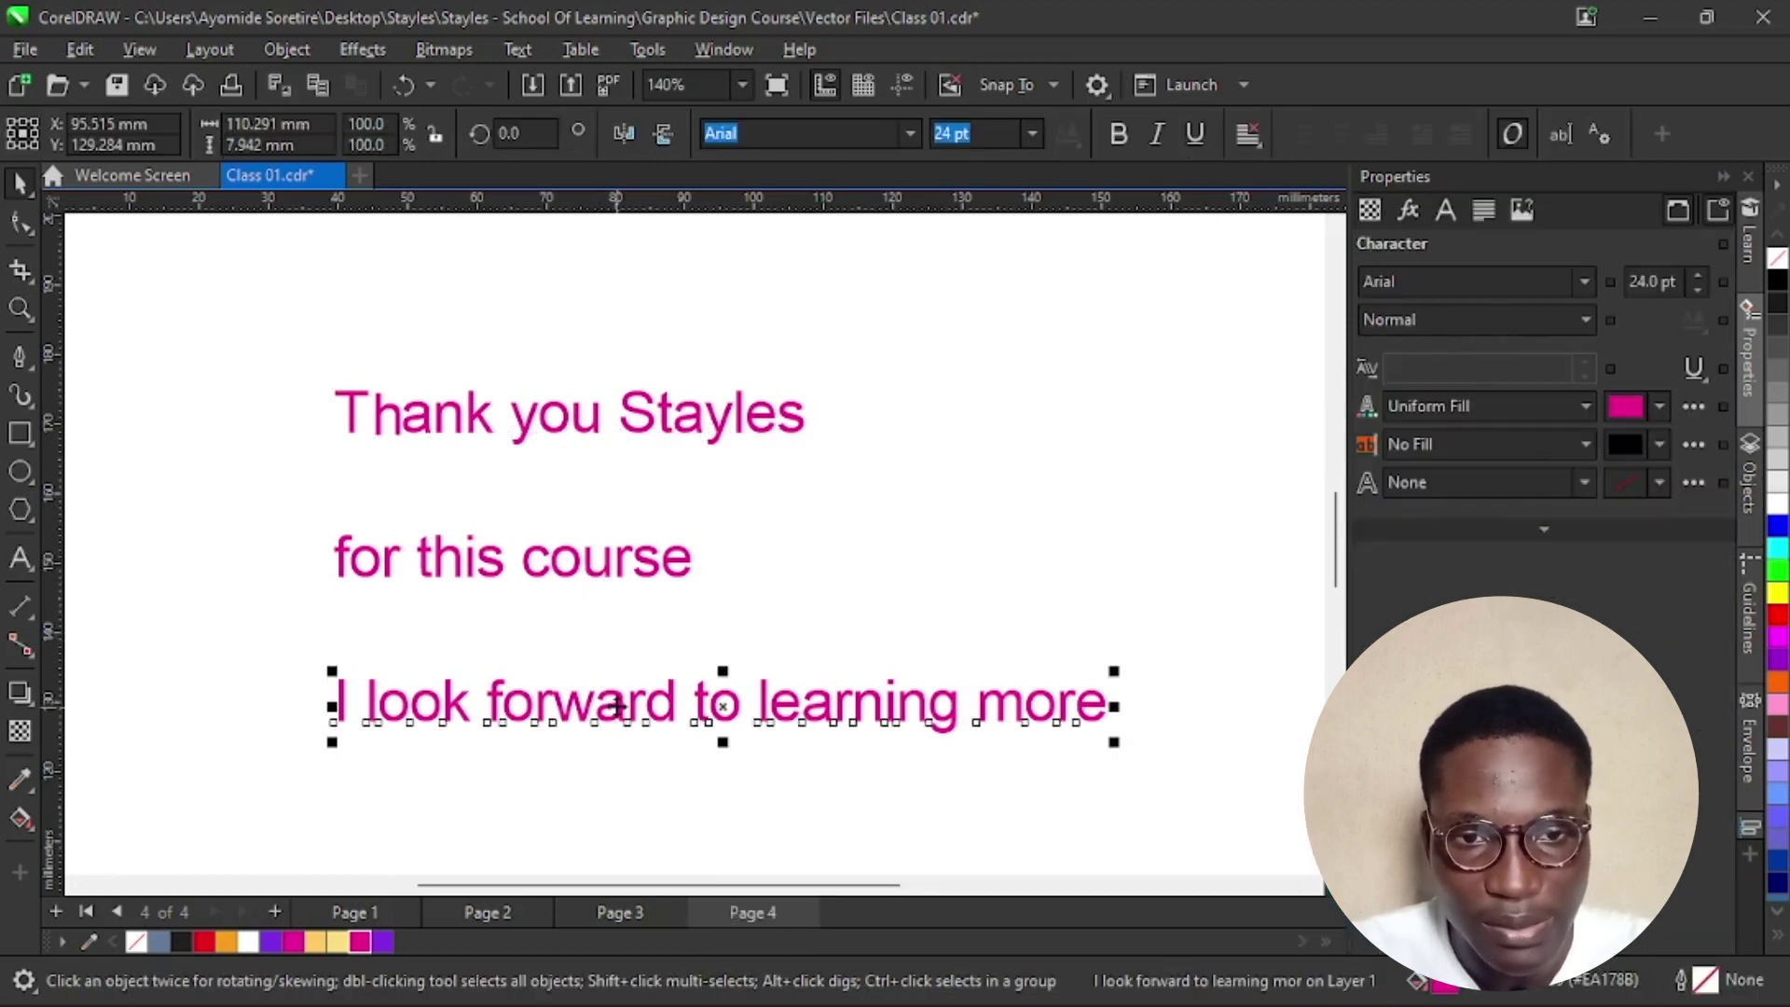
pyautogui.click(606, 571)
# Break the line "Thank you Stayles" apart into words, and break the word "Thank" apart into individual letters.
pyautogui.click(699, 429)
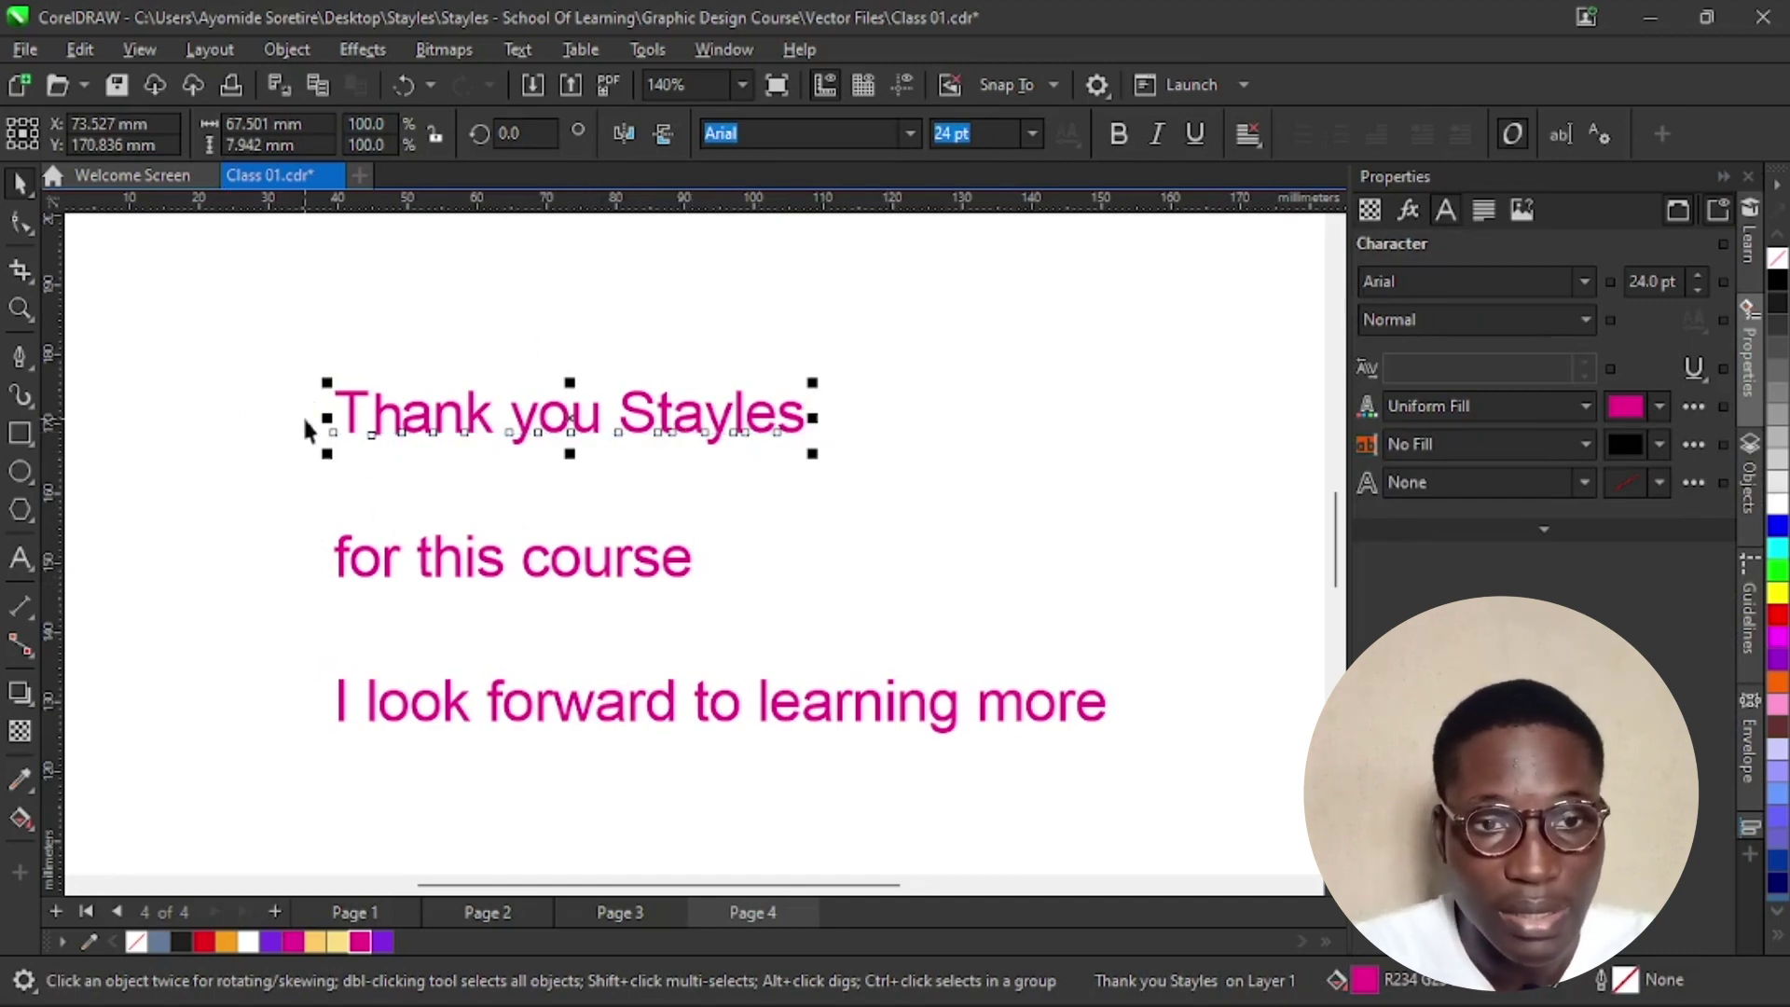
pyautogui.hotkey('ctrl', 'k')
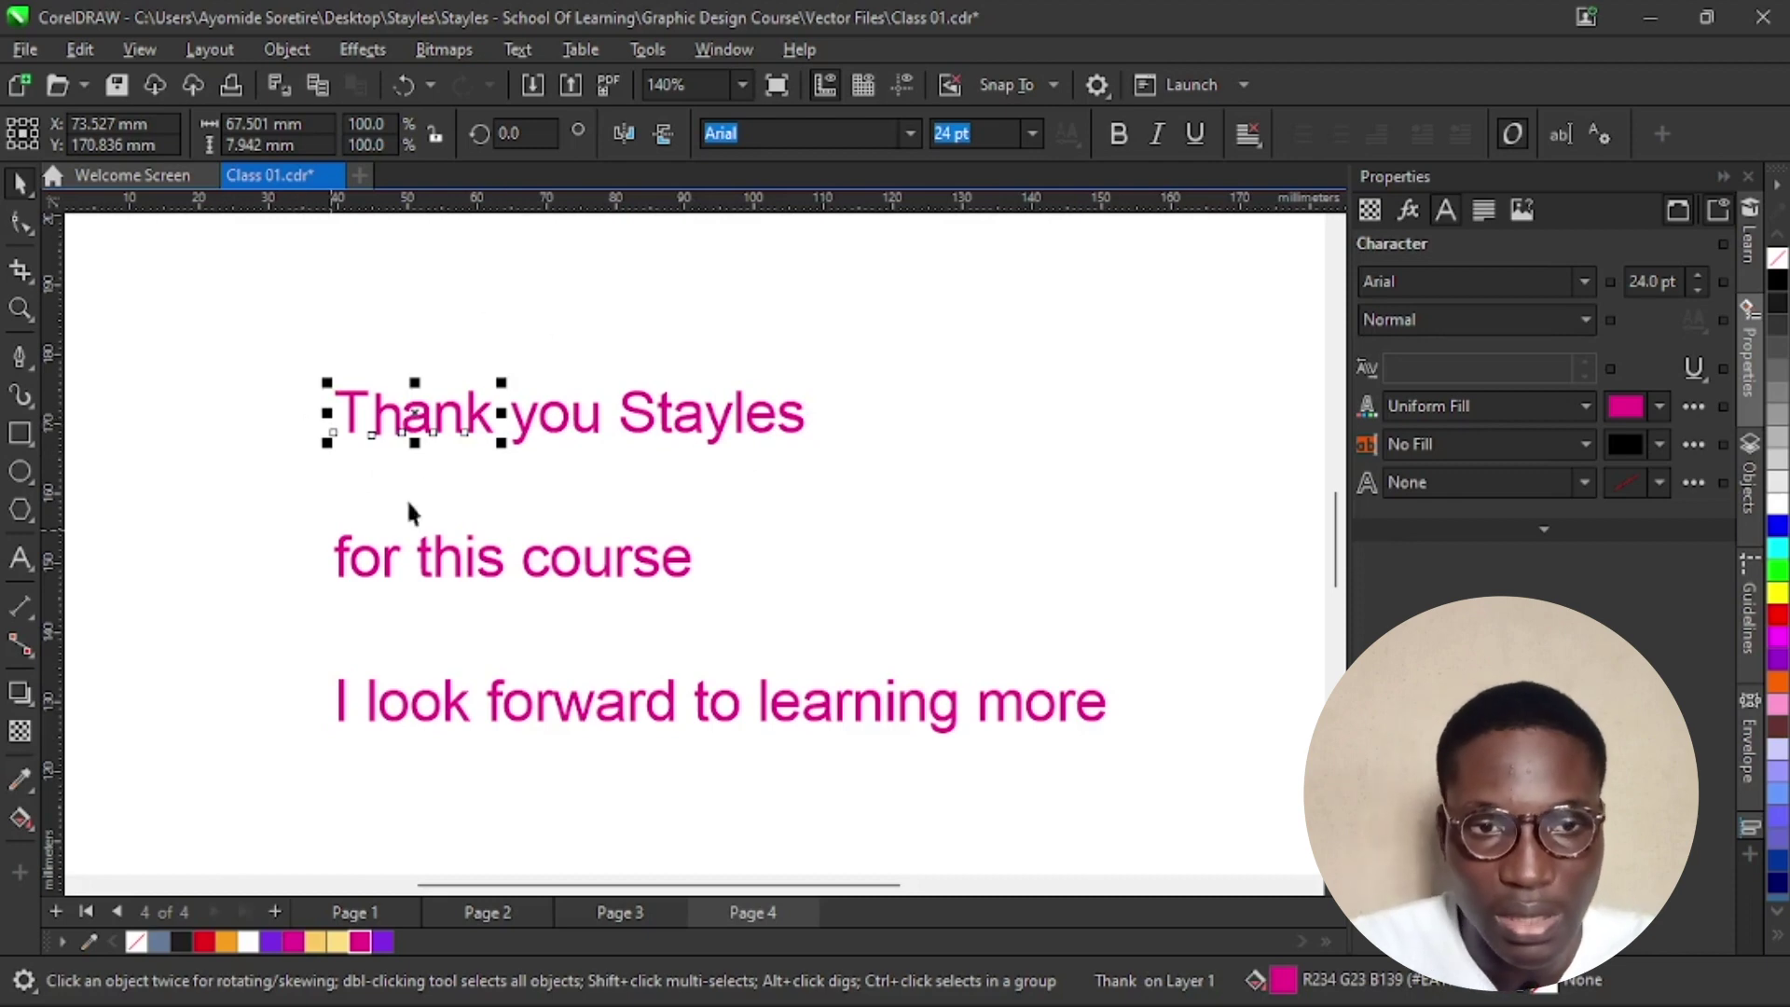
pyautogui.hotkey('ctrl', 'k')
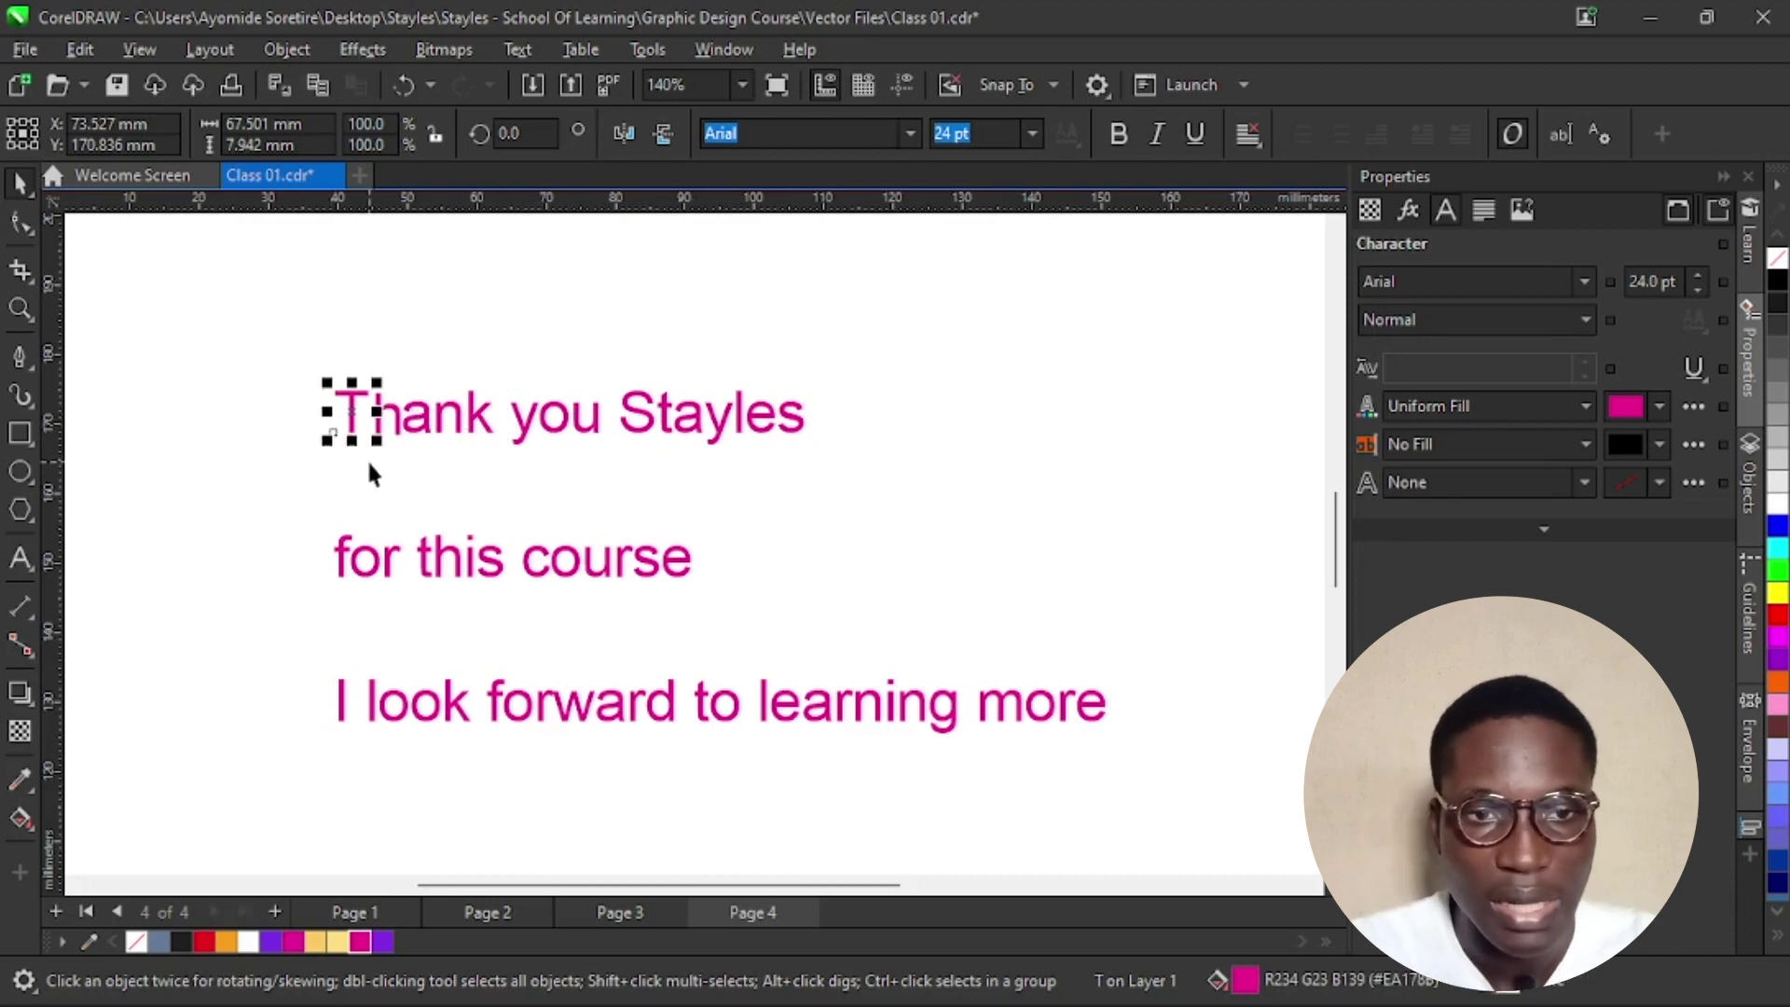
# Move the letter "h" of "Thank" down below the other letters, to about X 47 mm, Y 167 mm.
pyautogui.scroll(5, 392, 434)
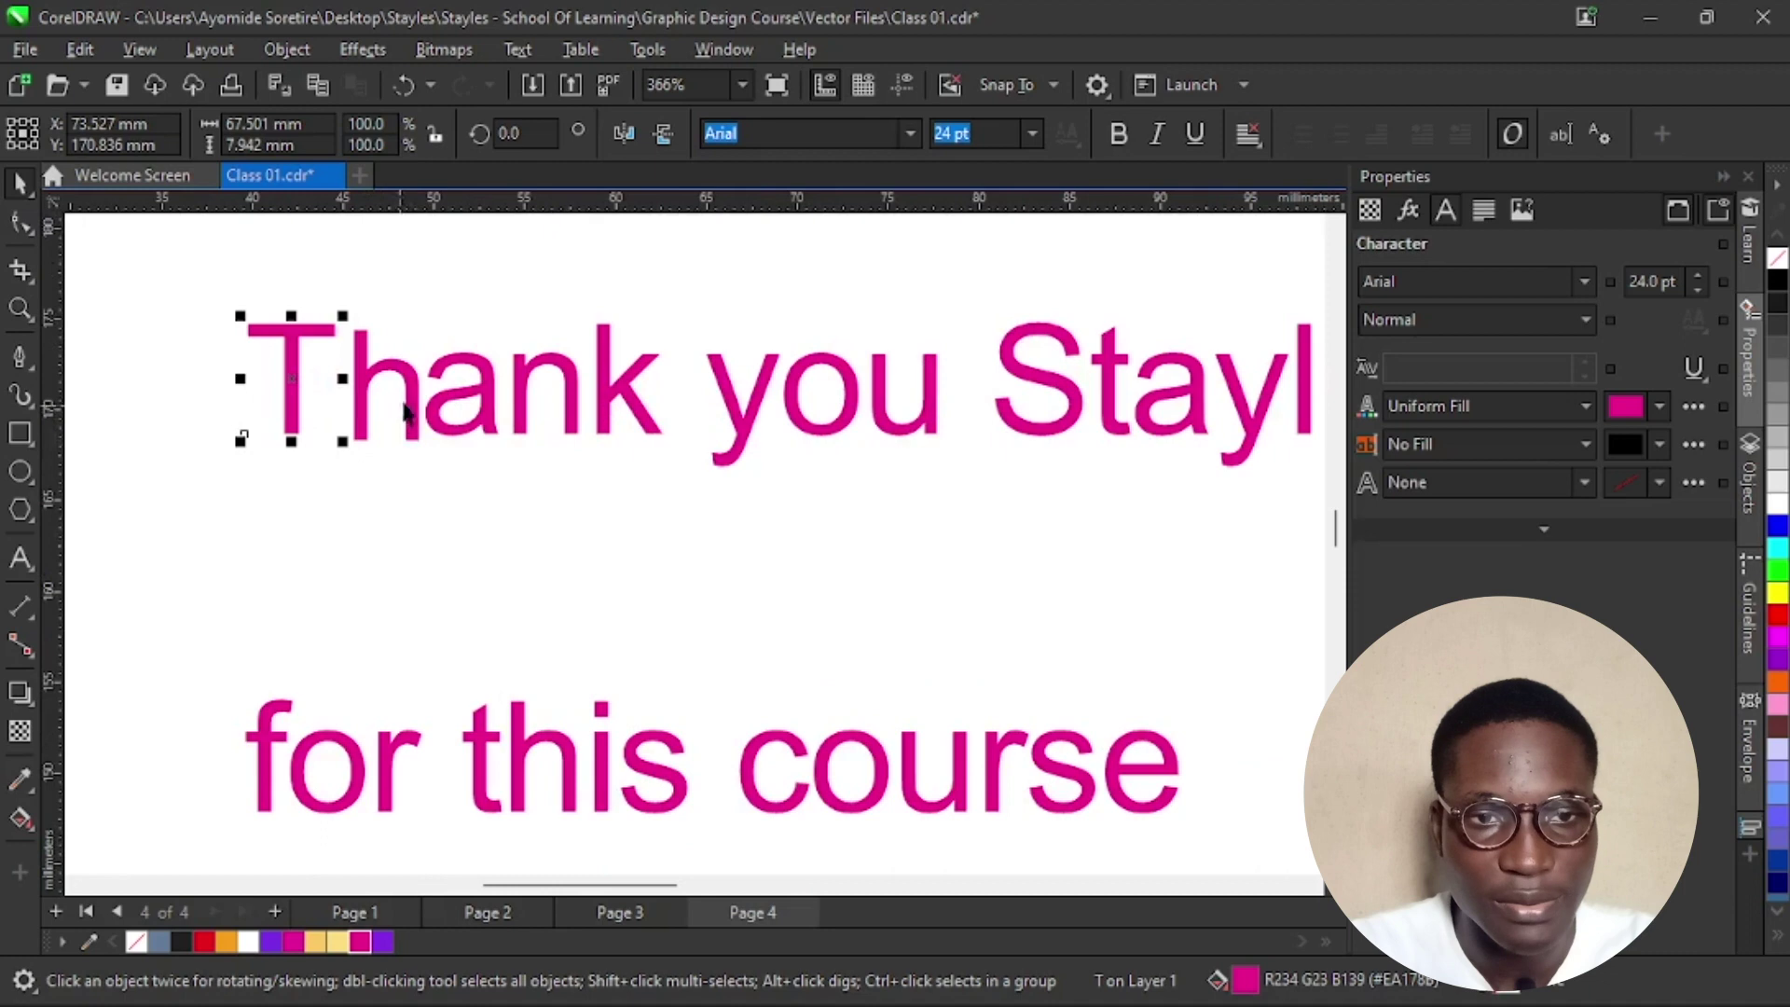
pyautogui.click(386, 420)
pyautogui.moveTo(386, 421); pyautogui.dragTo(380, 466)
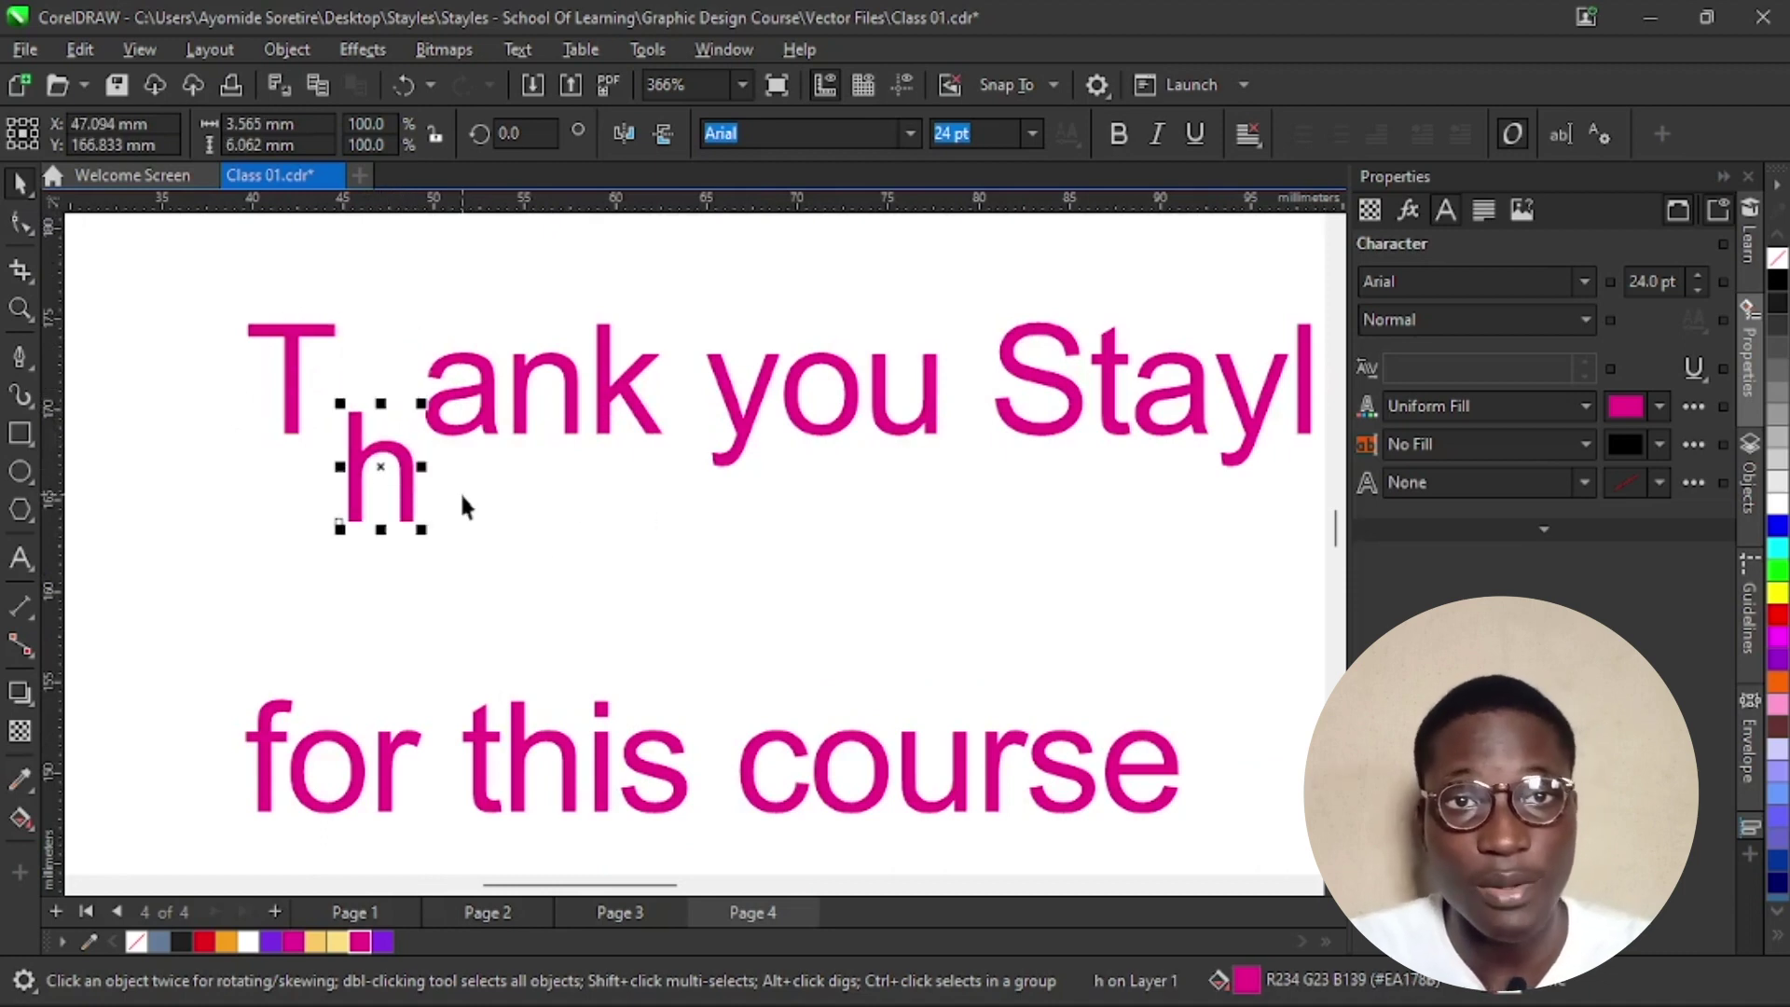